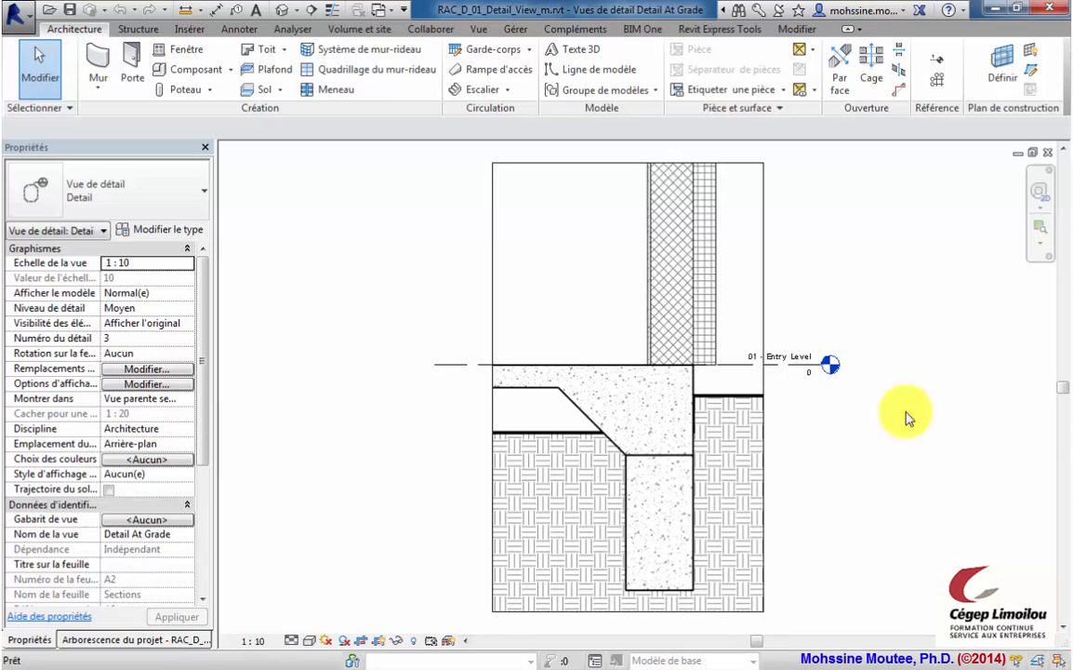
Step: Expand the detail views in the project browser and select the Detail At Grade view
left_click(98, 642)
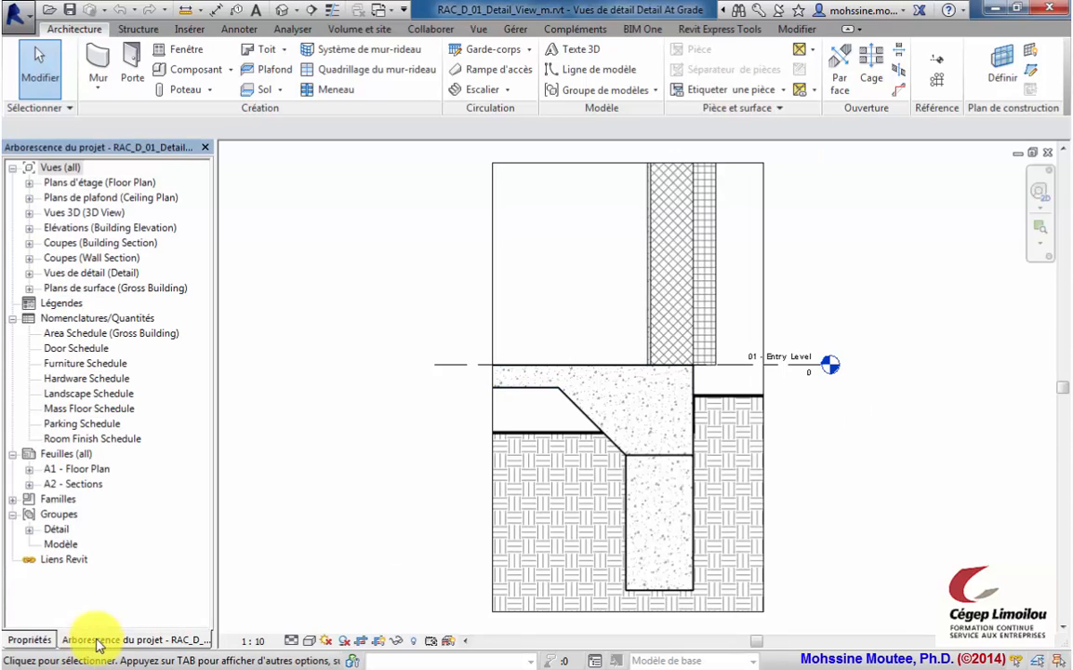
left_click(29, 273)
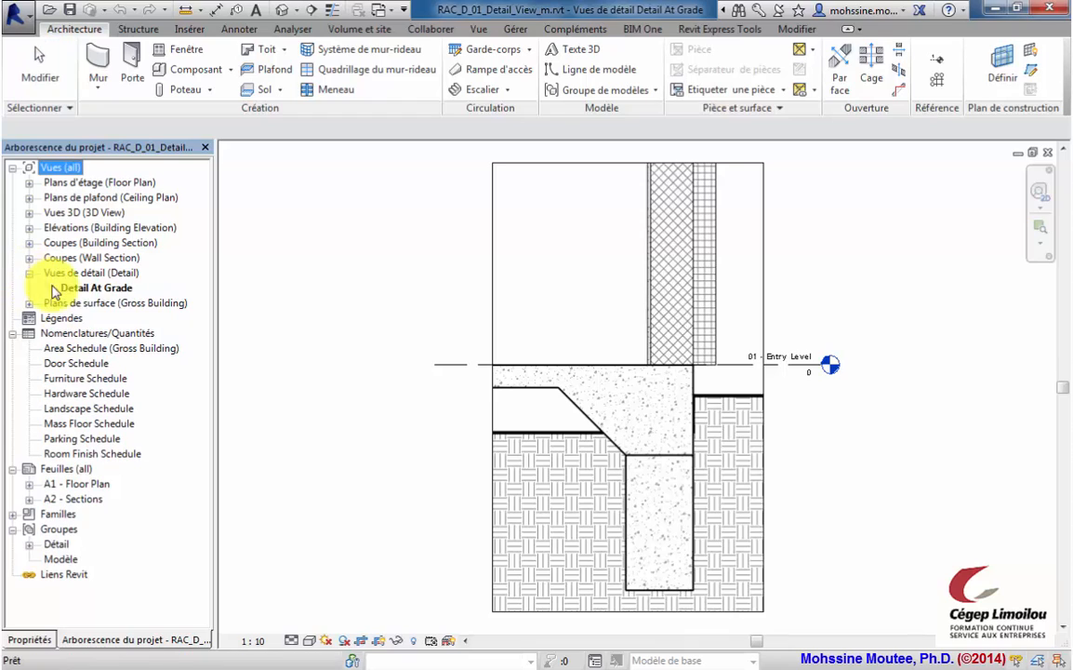
left_click(89, 288)
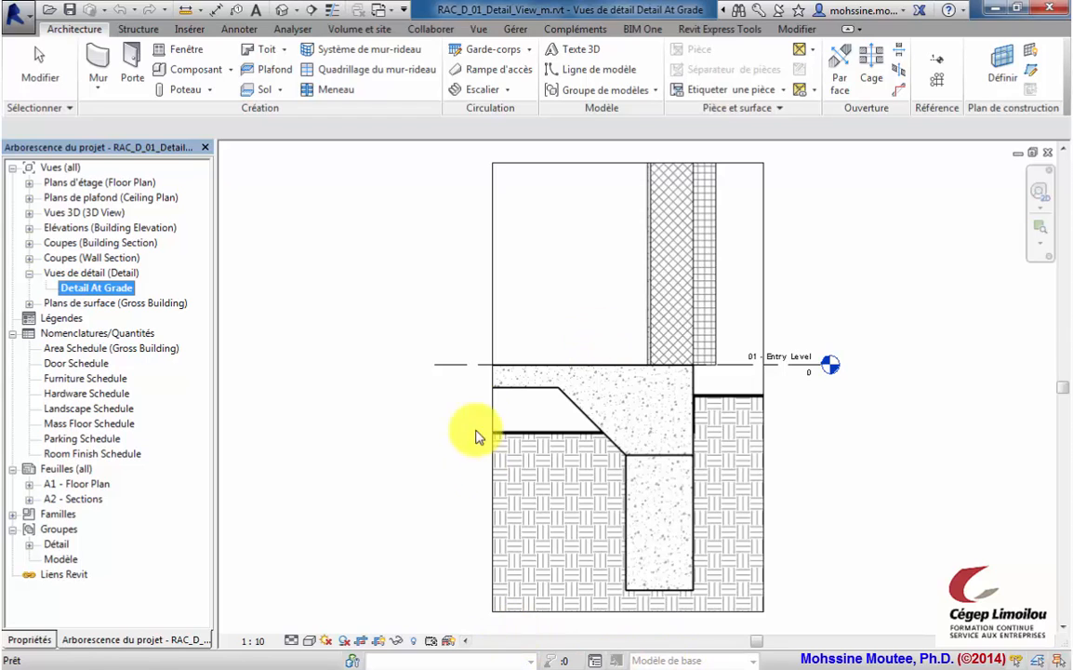
Step: Hide the levels category in the detail view through the Entry Level line, and hide the view's crop region
left_click(413, 343)
left_click(435, 364)
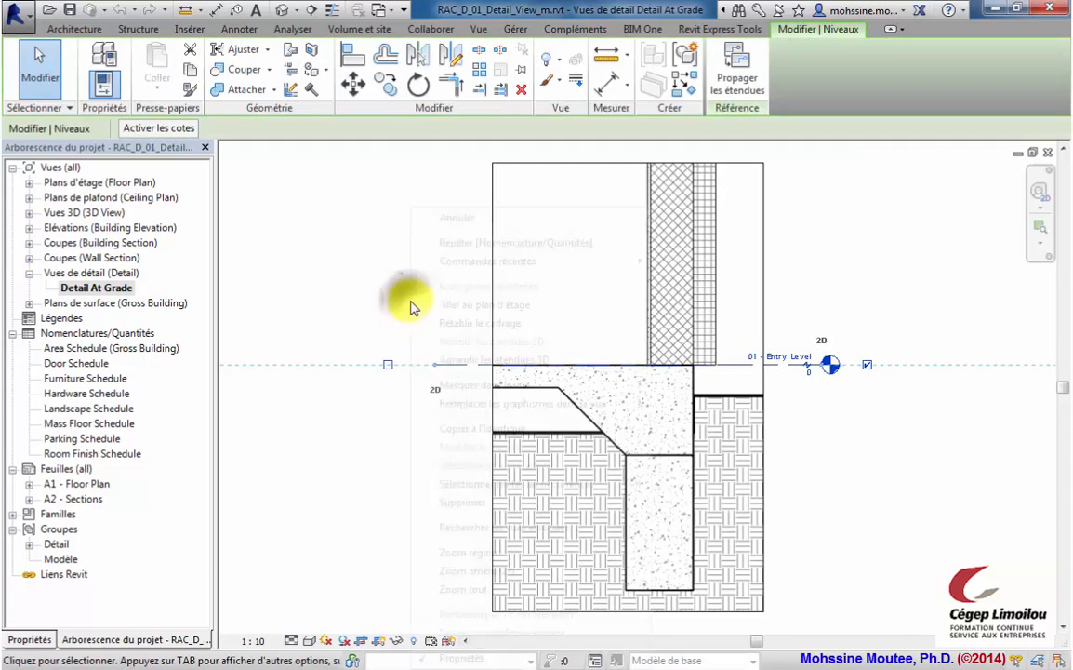
right_click(412, 305)
mouse_move(578, 388)
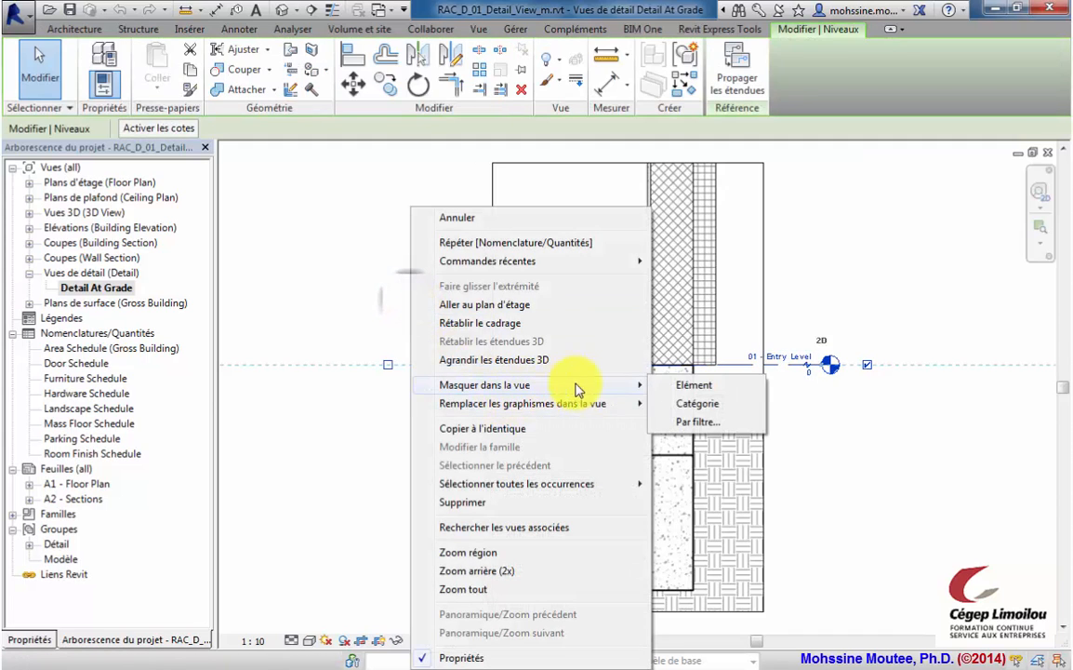
left_click(698, 402)
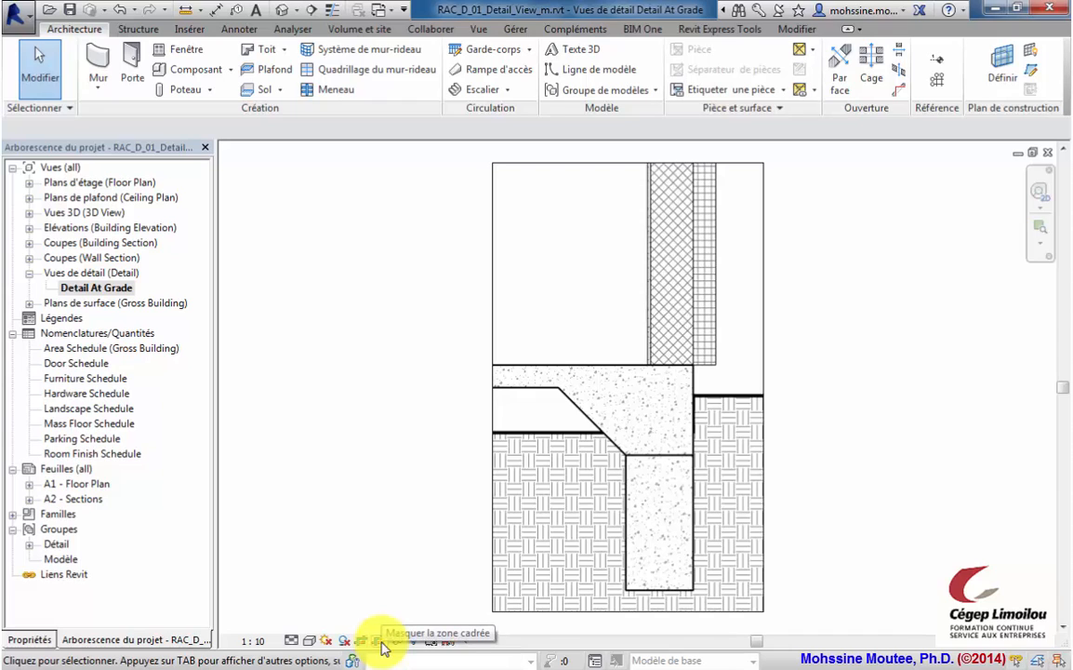
left_click(380, 642)
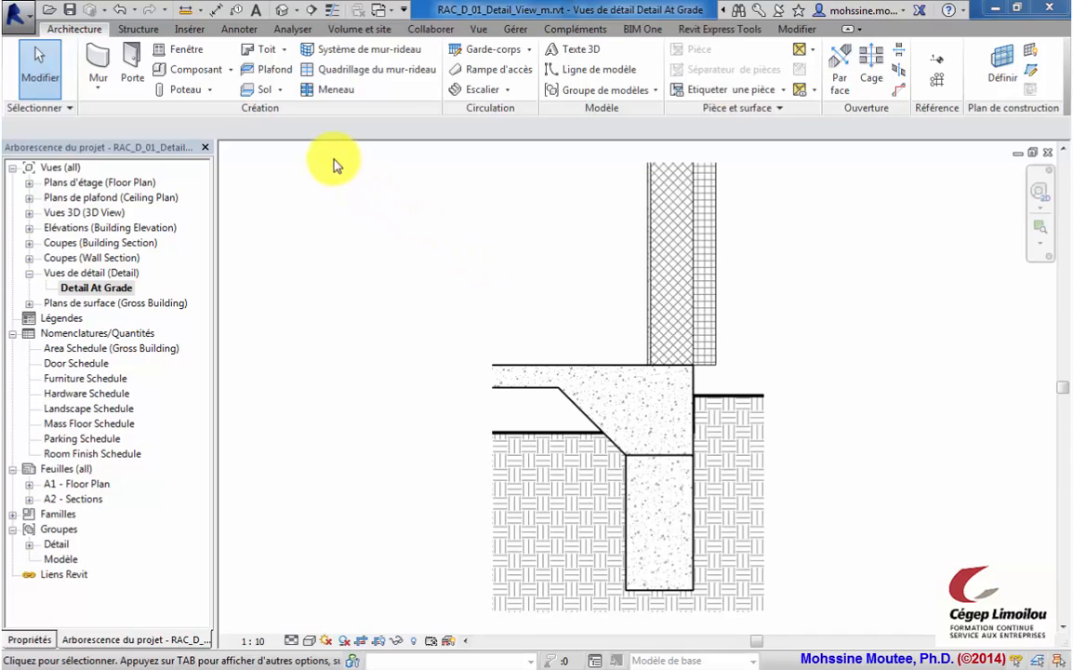
Step: Start placing a detail component and look through the detail component types already loaded in the project
left_click(240, 30)
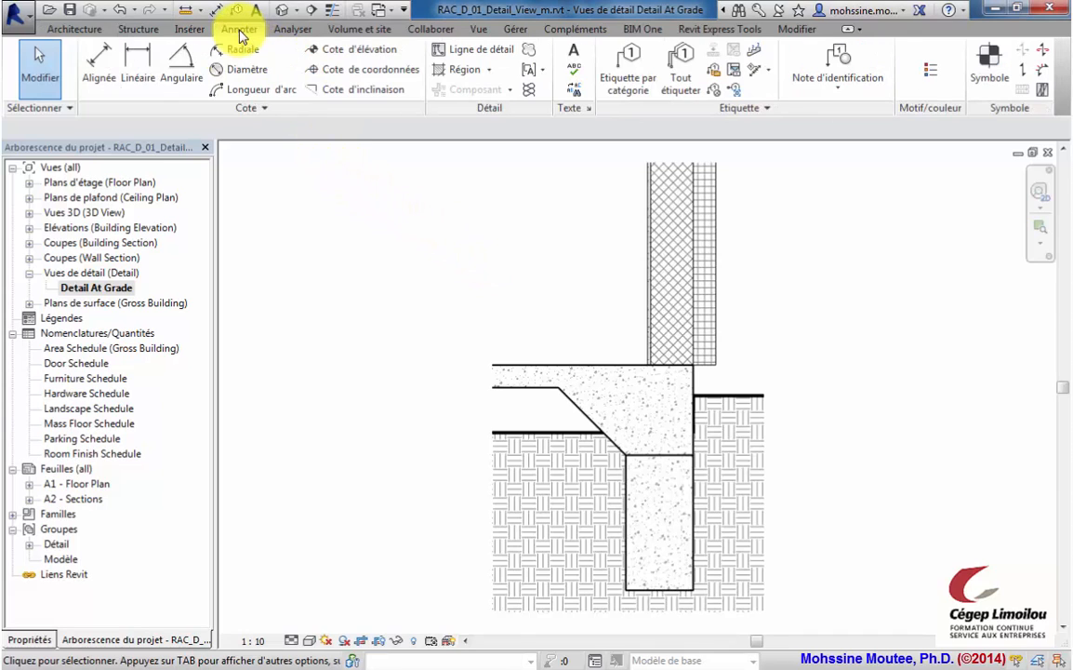
left_click(510, 90)
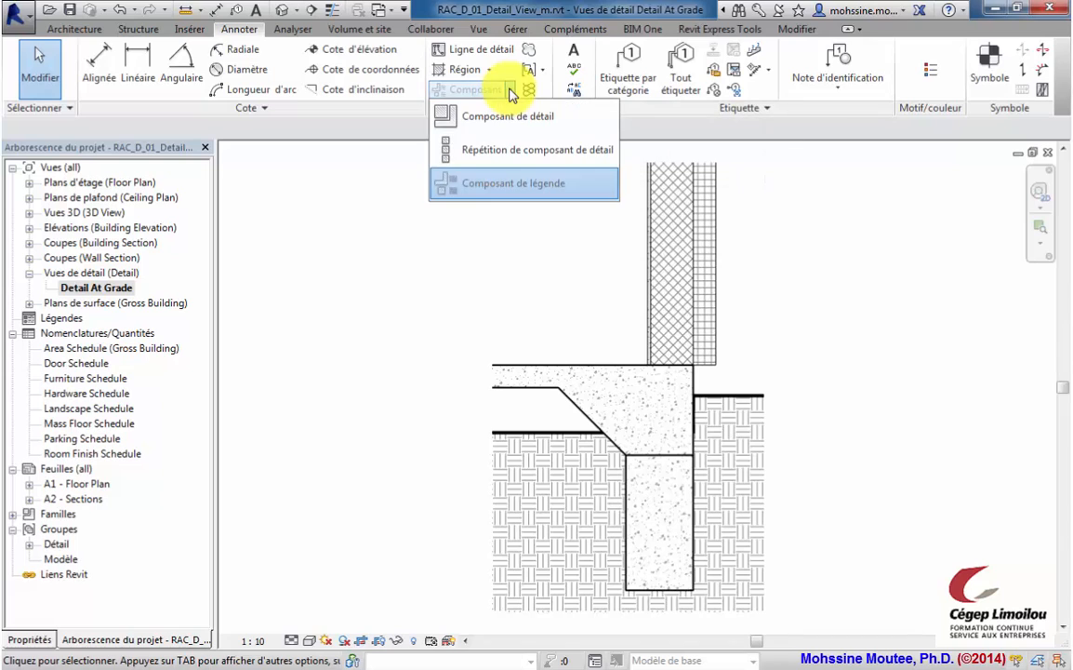
left_click(470, 119)
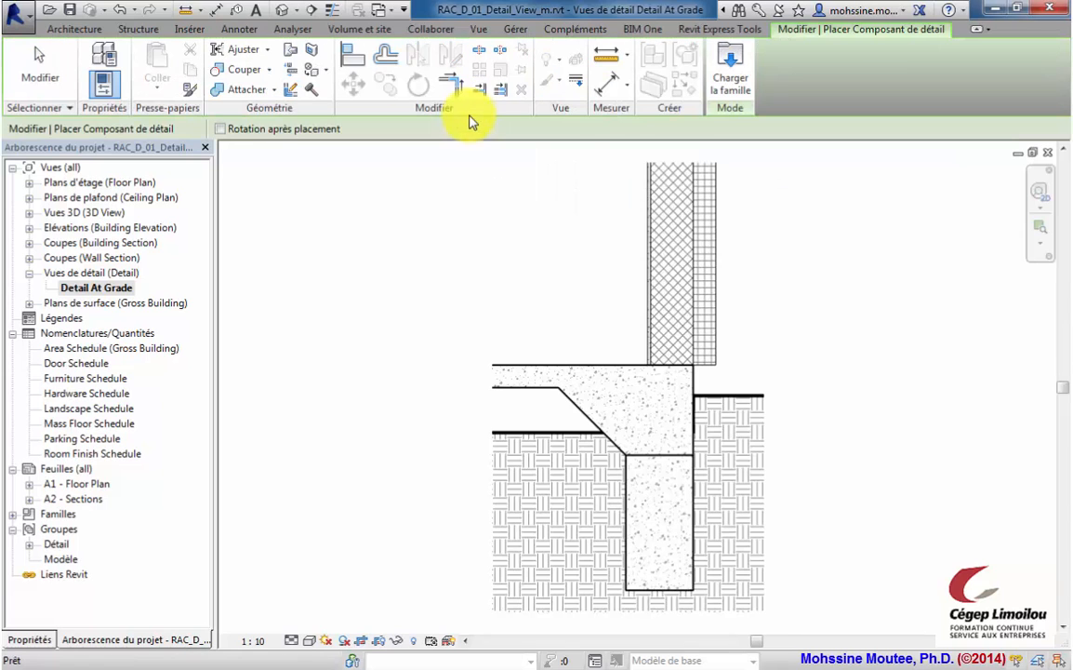
left_click(31, 640)
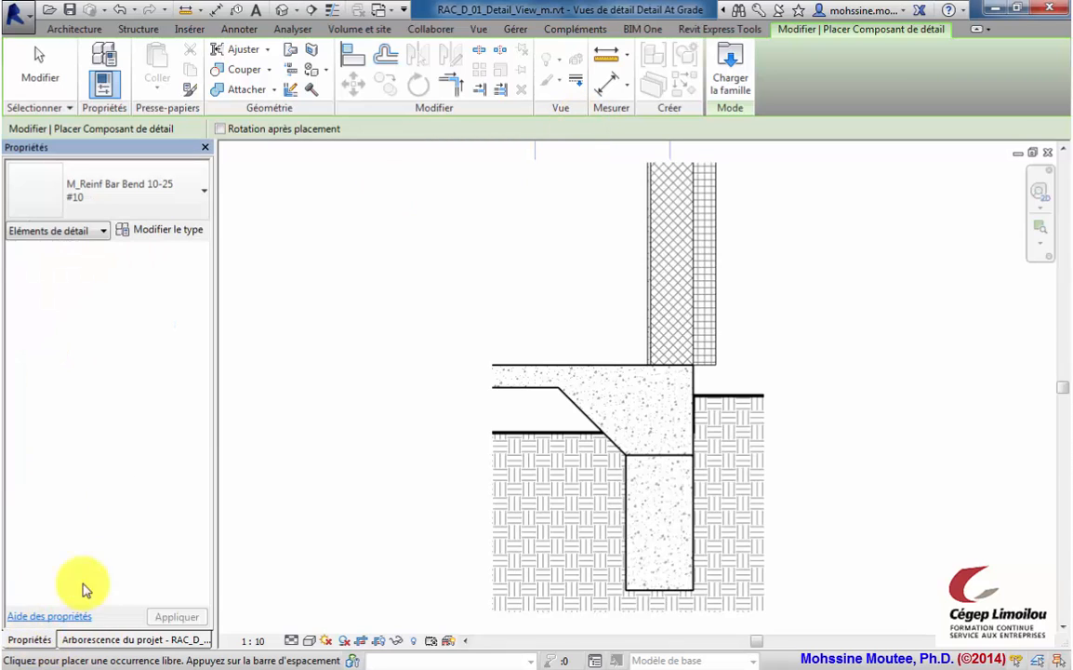
left_click(155, 208)
scroll(154, 208, "up", 1)
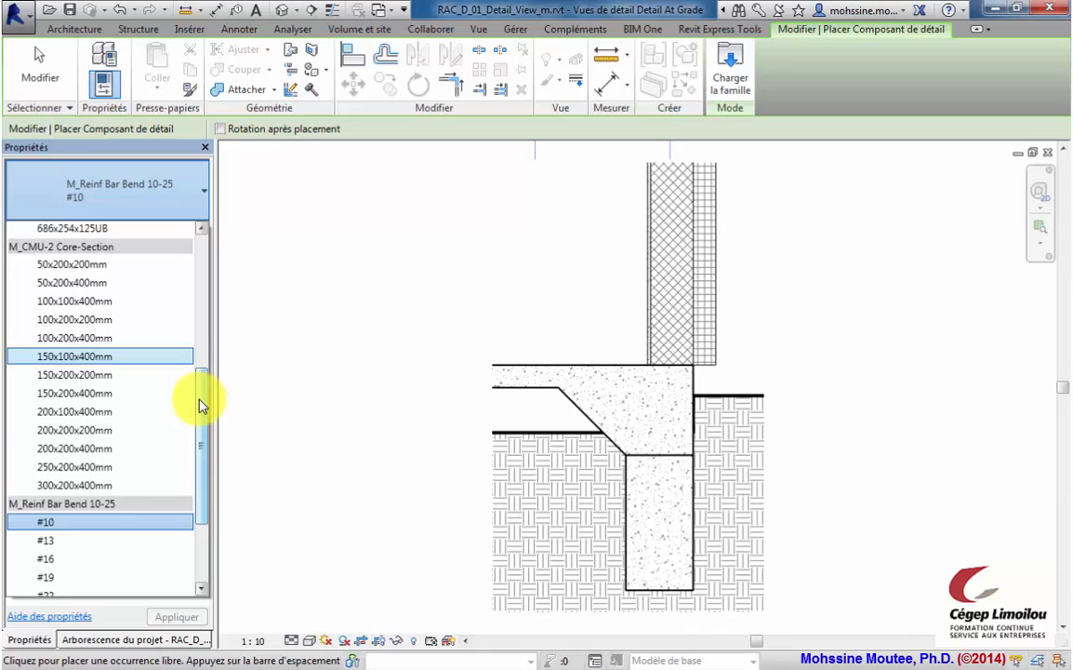
left_click_drag(201, 405, 232, 238)
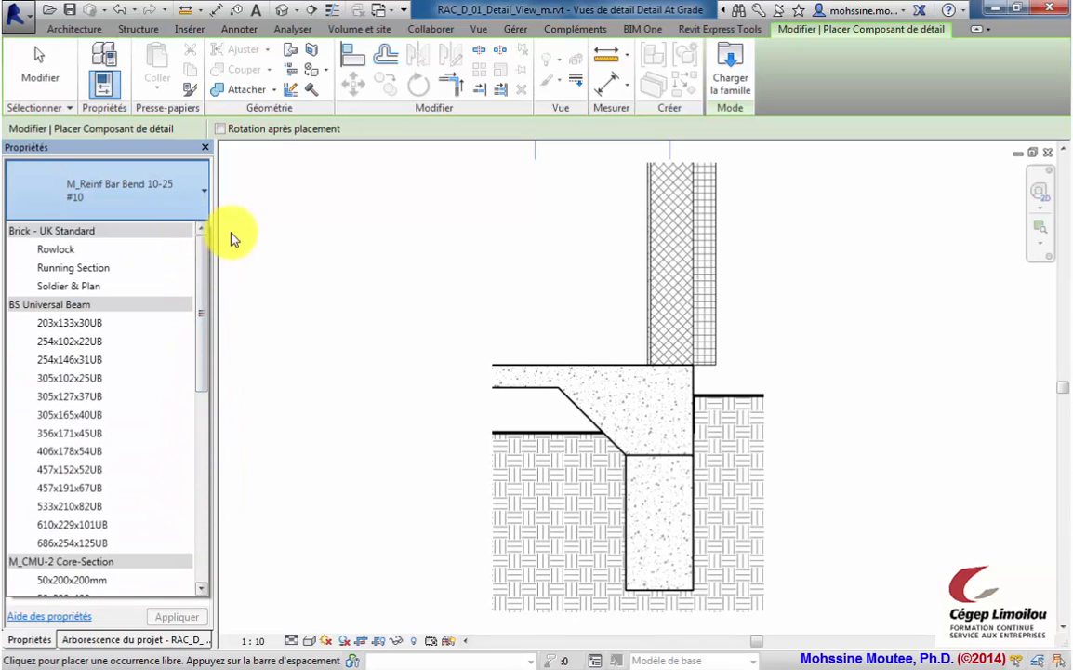
Step: Load the break line family M_Ligne de rupture.rfa from the 01-Général folder of Eléments de détail
left_click(730, 82)
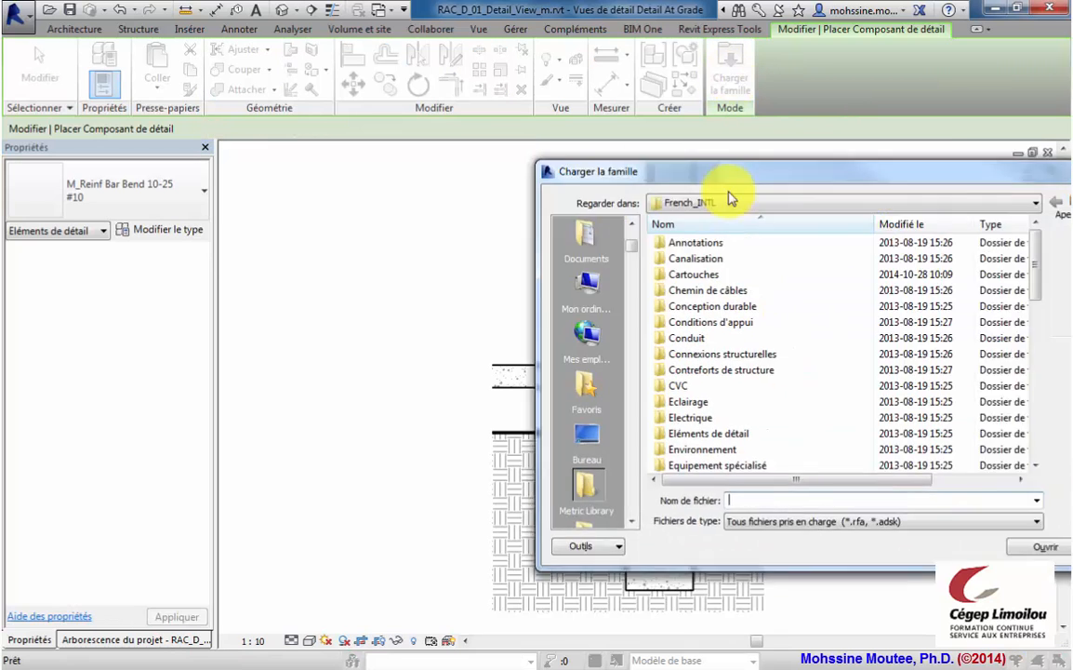
left_click_drag(761, 175, 492, 177)
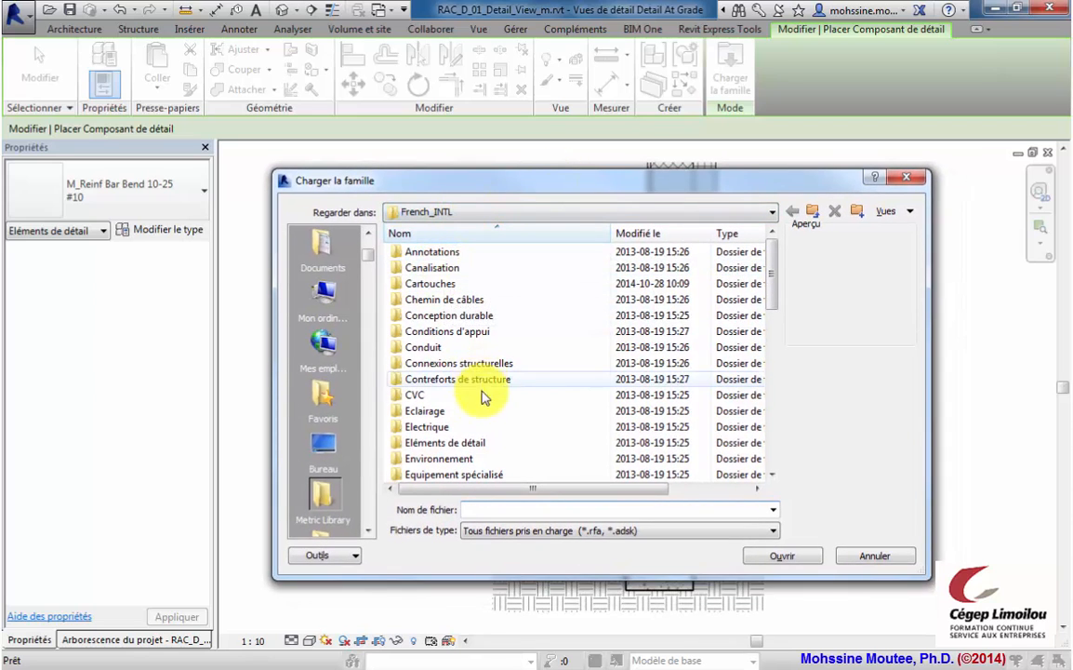
double_click(437, 448)
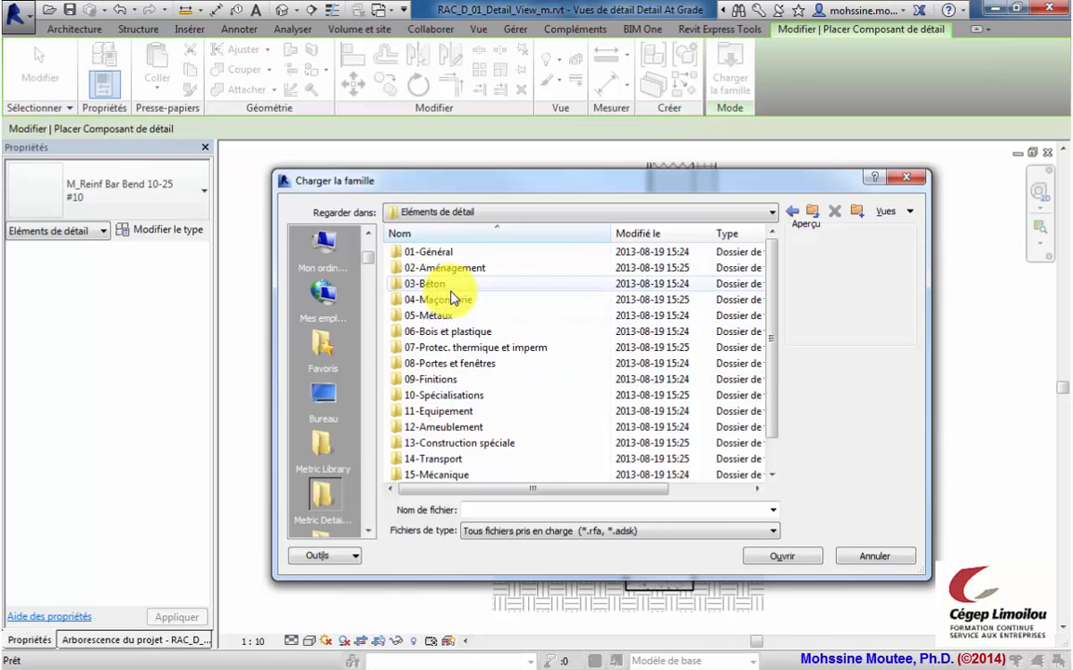
double_click(433, 253)
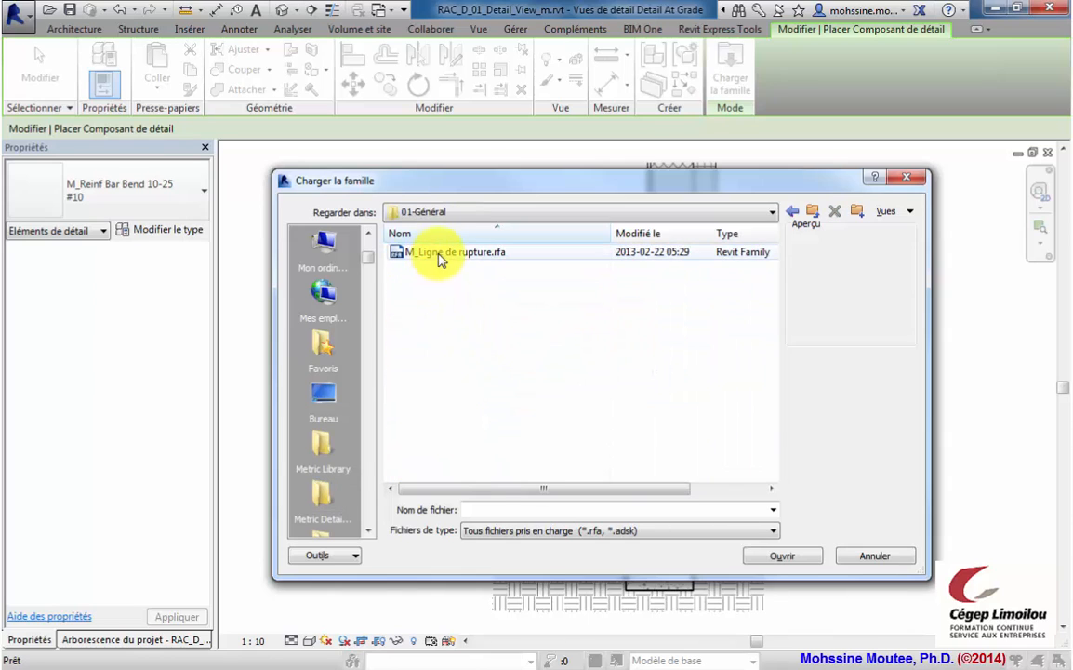
left_click(438, 254)
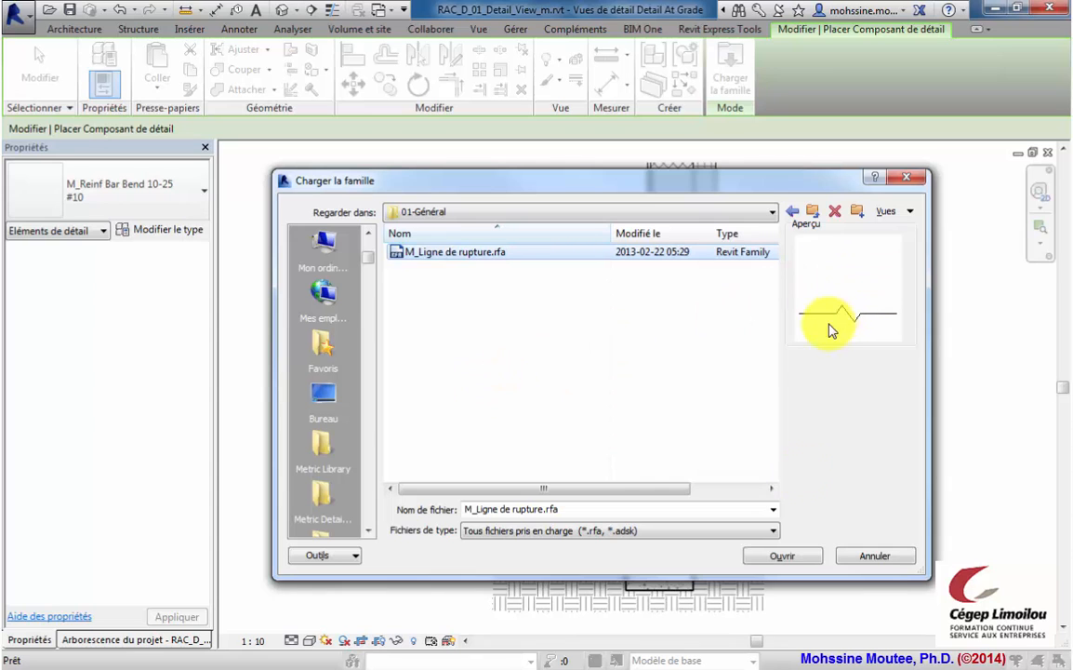
left_click(780, 558)
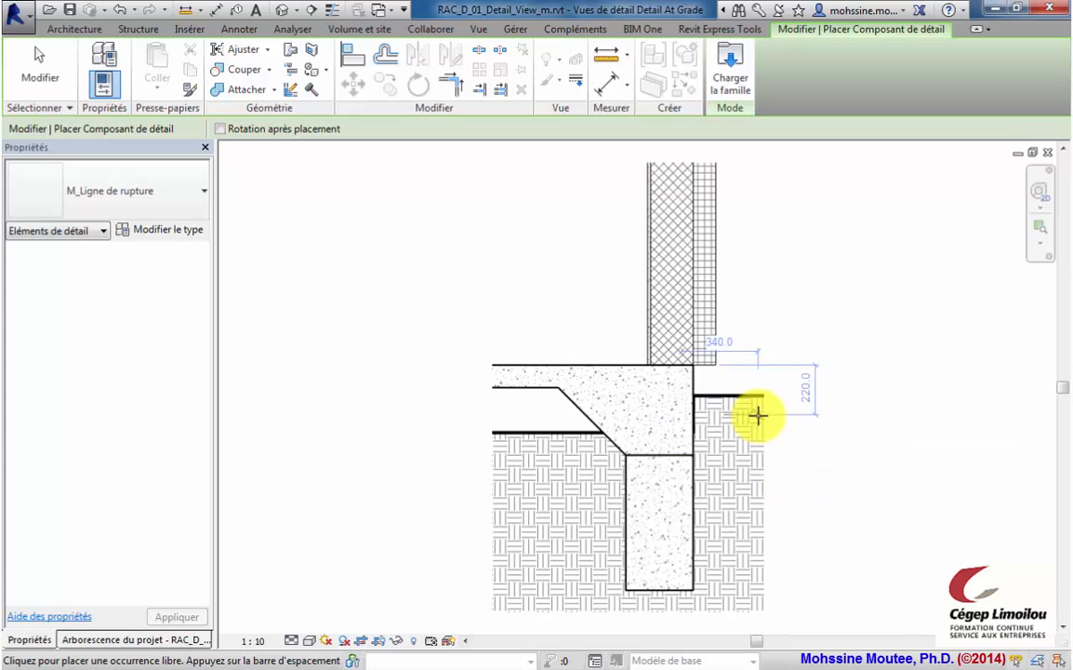
Step: Place a horizontal M_Ligne de rupture break line across the upper end of the wall, centred on its thickness
middle_click_drag(690, 268, 661, 372)
scroll(643, 302, "up", 5)
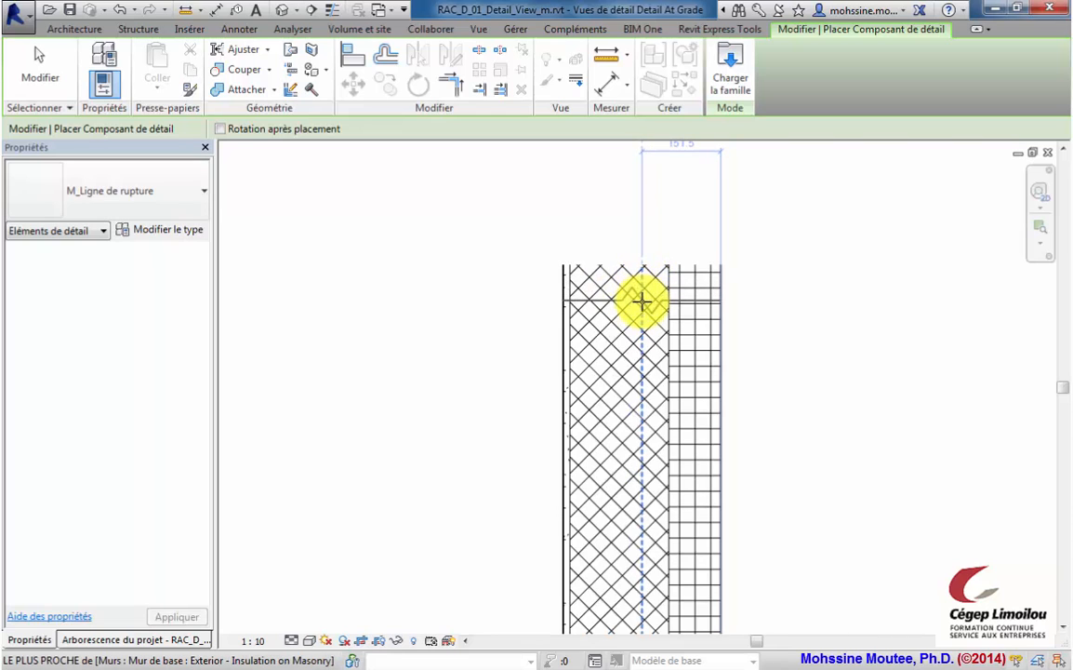
left_click(641, 298)
Step: Place a second break line, rotated to vertical, near the slab's cut end about 160 mm below the slab surface
middle_click_drag(659, 462, 725, 347)
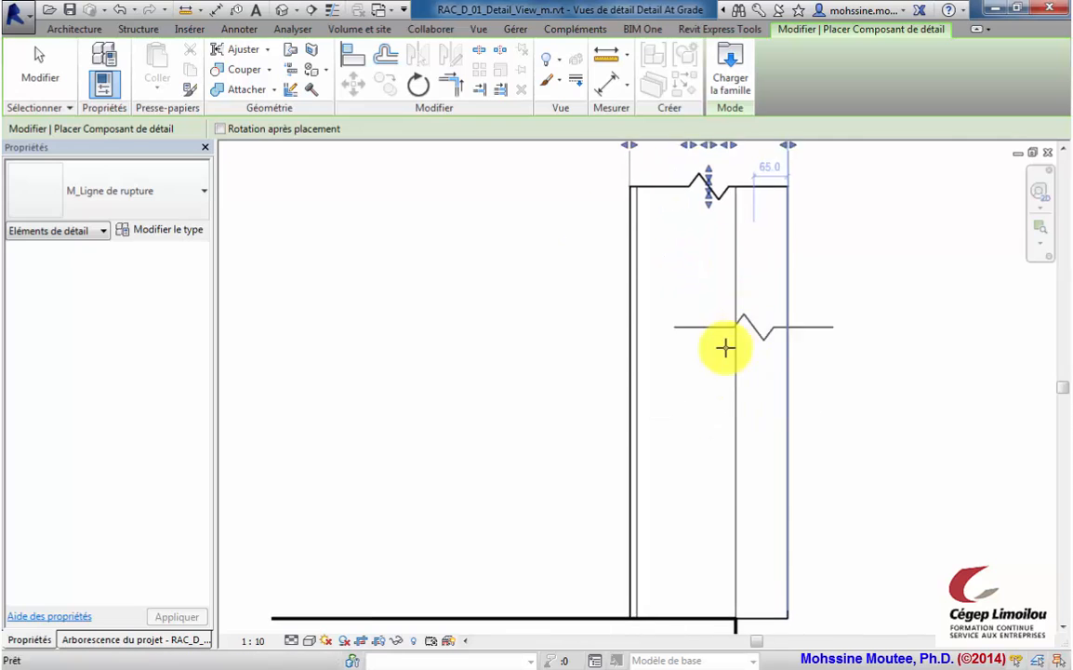
scroll(725, 347, "down", 3)
mouse_move(533, 513)
middle_mouse_down()
mouse_move(613, 391)
mouse_move(616, 307)
middle_mouse_up()
scroll(613, 391, "down", 2)
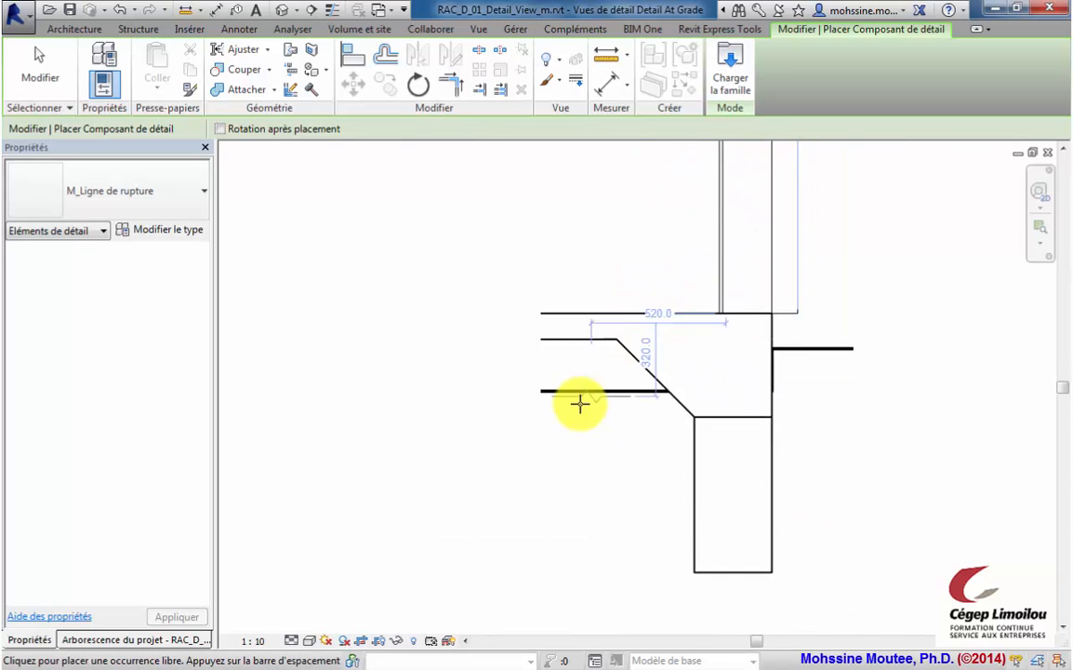
middle_click_drag(565, 405, 556, 363)
scroll(552, 324, "up", 2)
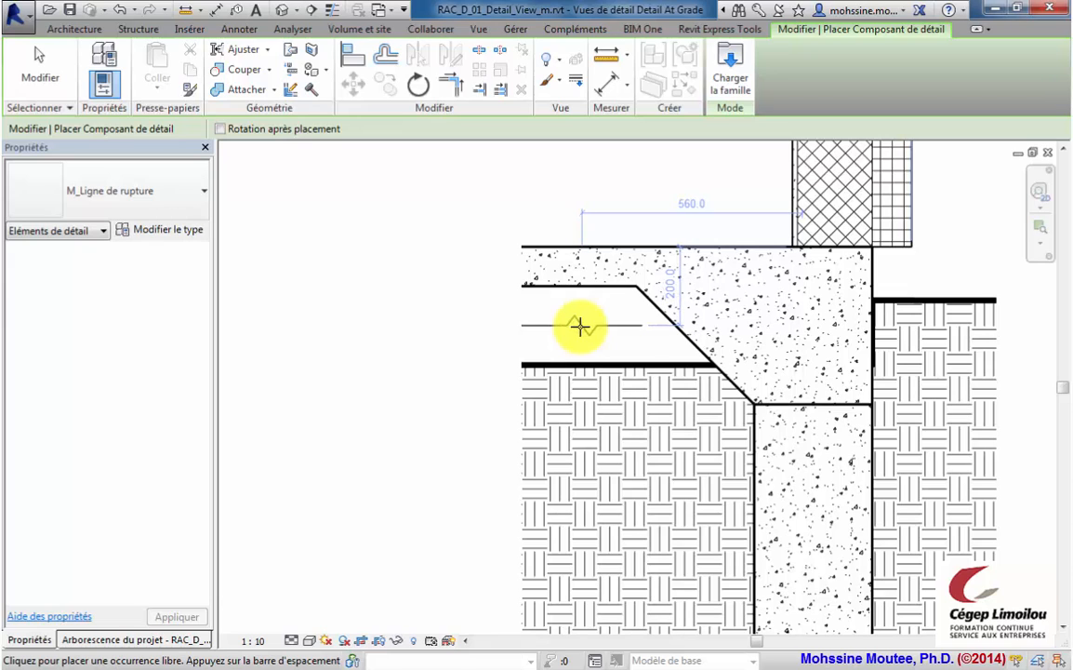
key("space")
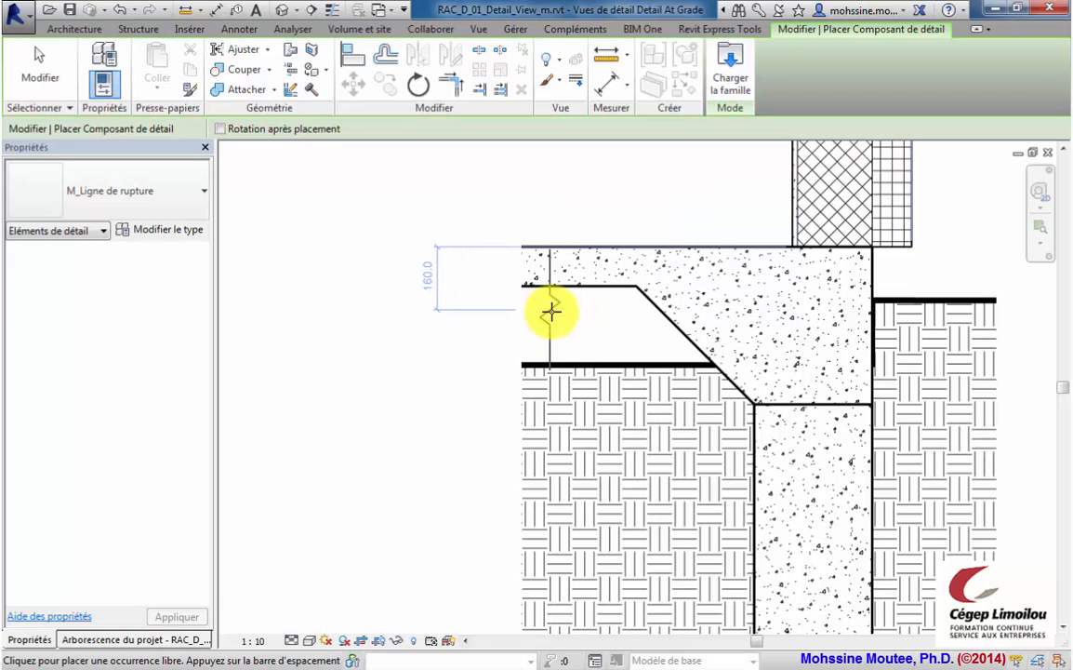
left_click(551, 312)
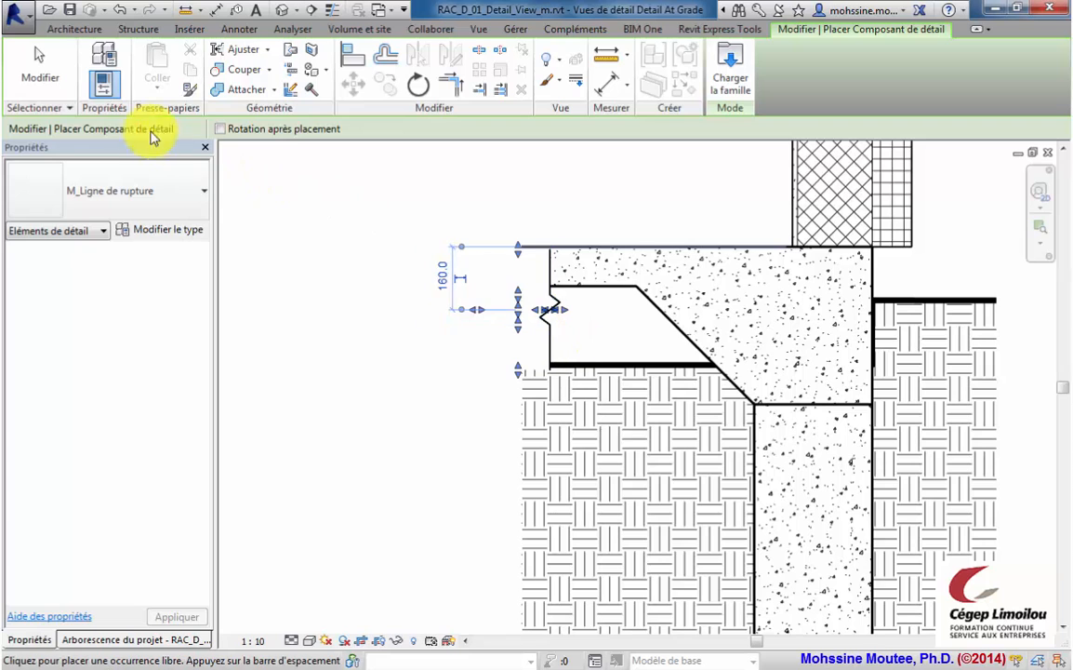
left_click(51, 87)
Step: Stretch the vertical break line down past the earth hatch to about 1002 mm and above the slab to about 252 mm
scroll(521, 307, "down", 1)
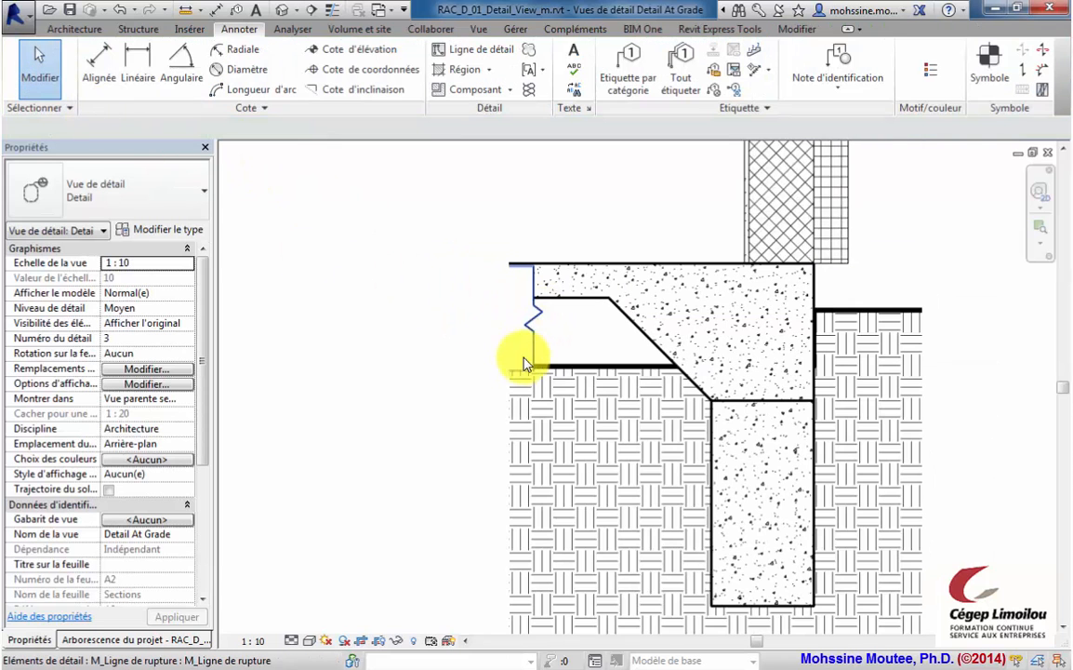
left_click(525, 368)
scroll(545, 336, "down", 1)
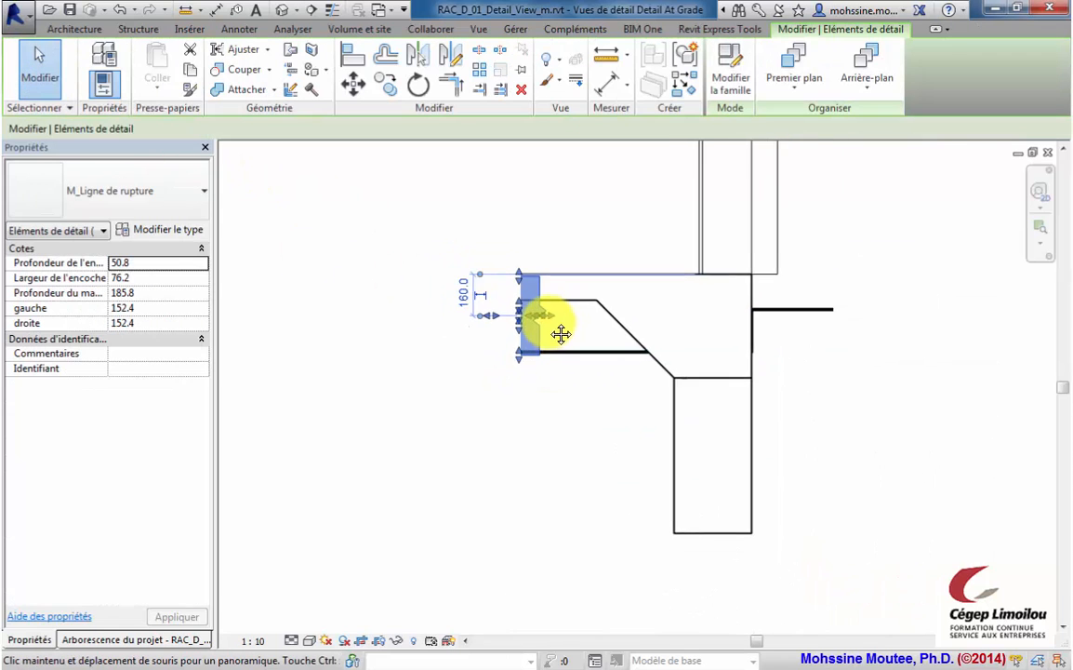
left_click_drag(517, 336, 518, 544)
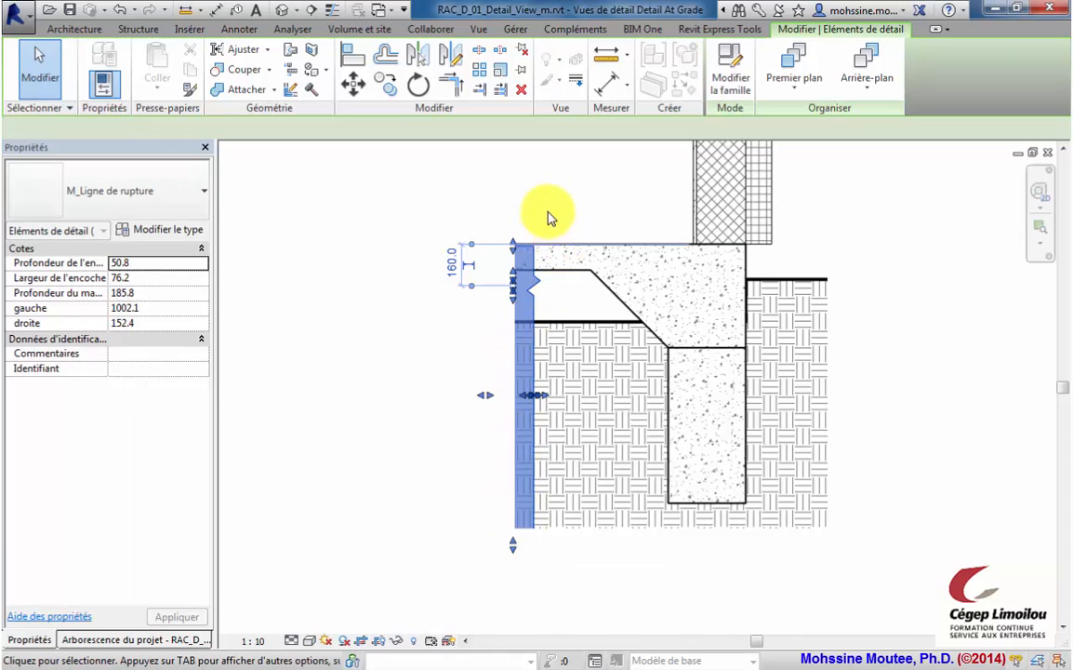
left_click_drag(514, 243, 512, 223)
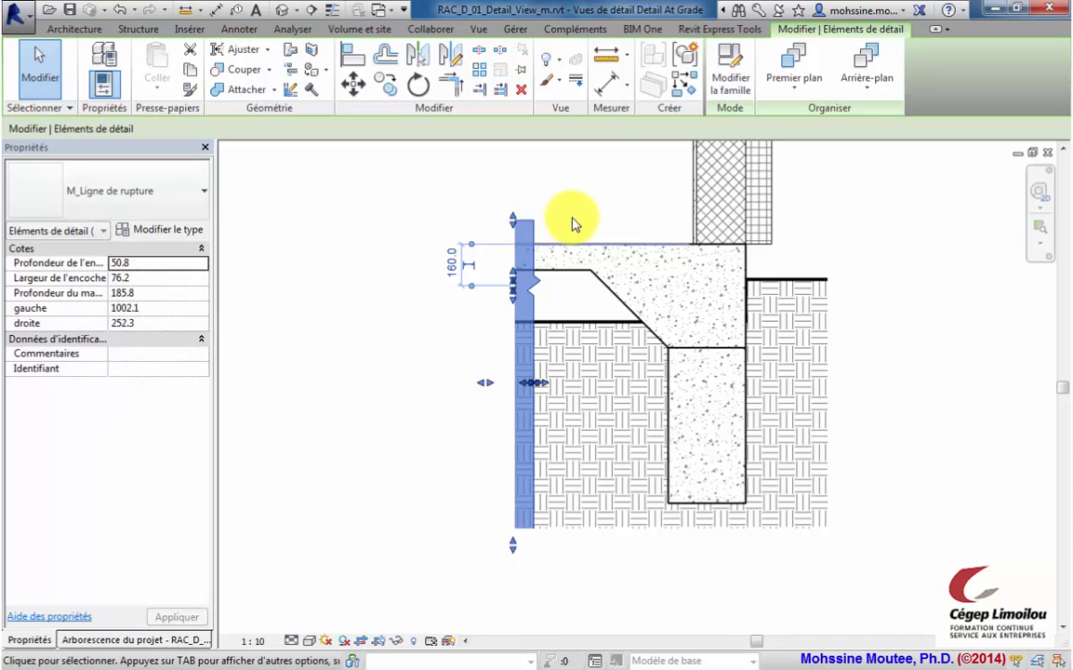
left_click(581, 223)
Step: Stretch both ends of the break line at the wall's upper end outward beyond the wall faces
middle_click_drag(594, 223, 554, 261)
scroll(623, 263, "up", 5)
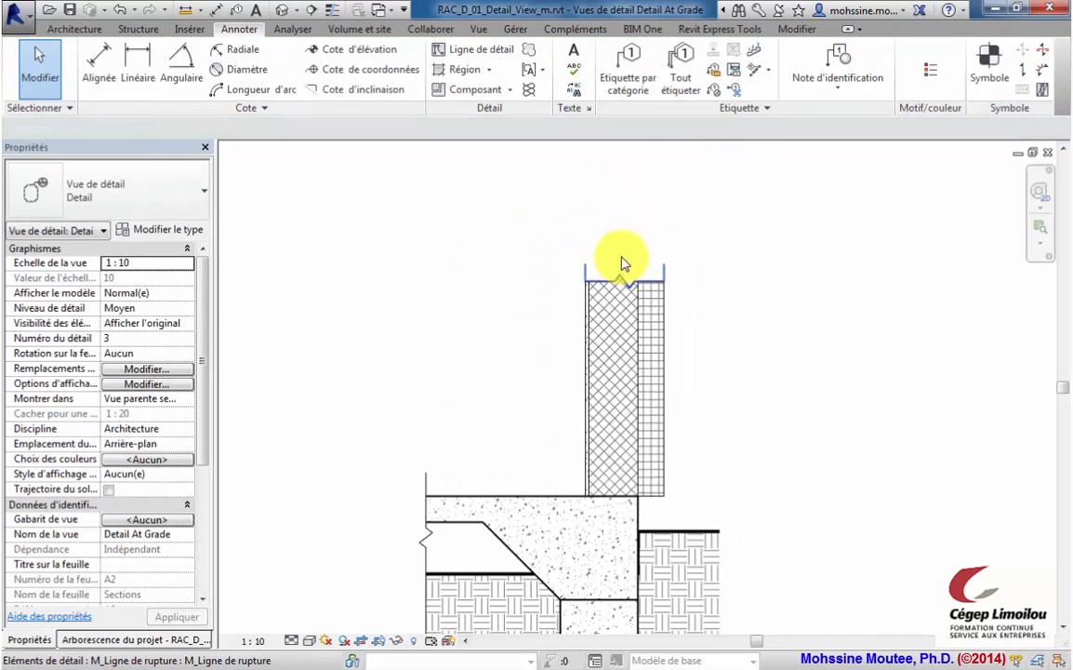
left_click(528, 323)
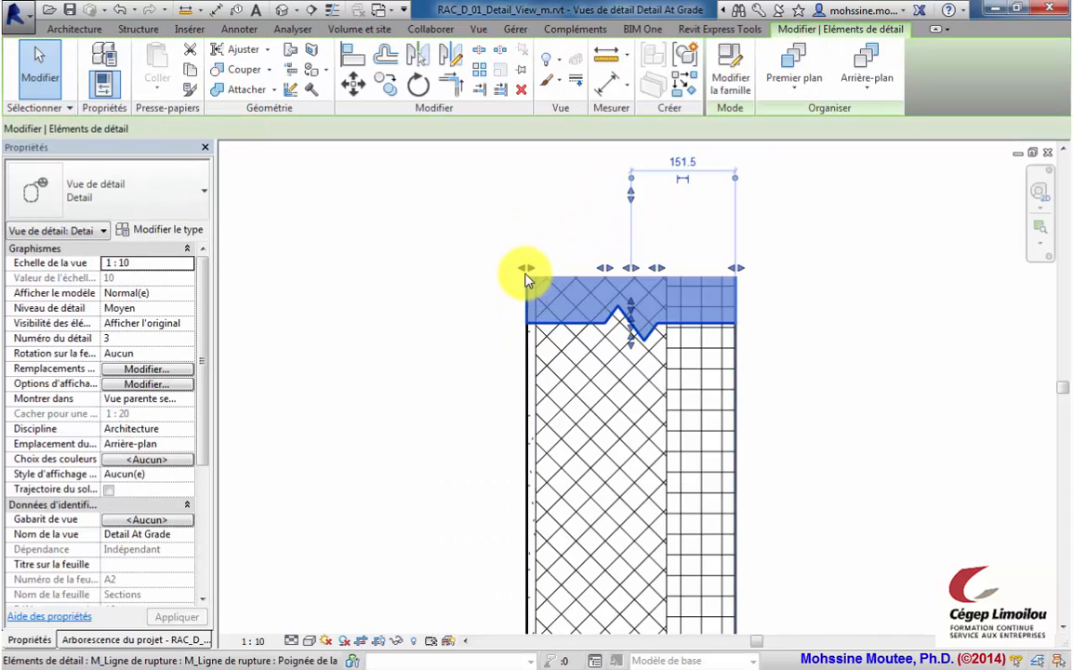
left_click_drag(526, 269, 471, 268)
left_click_drag(735, 270, 797, 268)
left_click(462, 231)
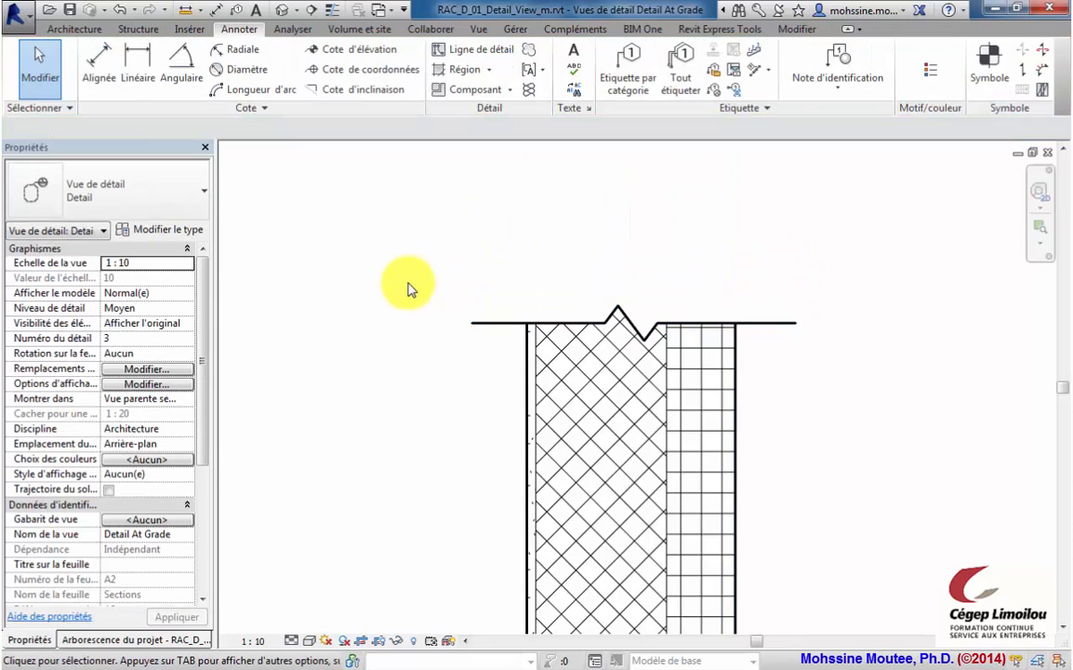
Step: Start a repeating detail component and duplicate its Brick type under the name Concrete Block
scroll(409, 291, "down", 5)
mouse_move(402, 369)
middle_mouse_down()
mouse_move(544, 230)
mouse_move(539, 250)
middle_mouse_up()
scroll(542, 231, "down", 1)
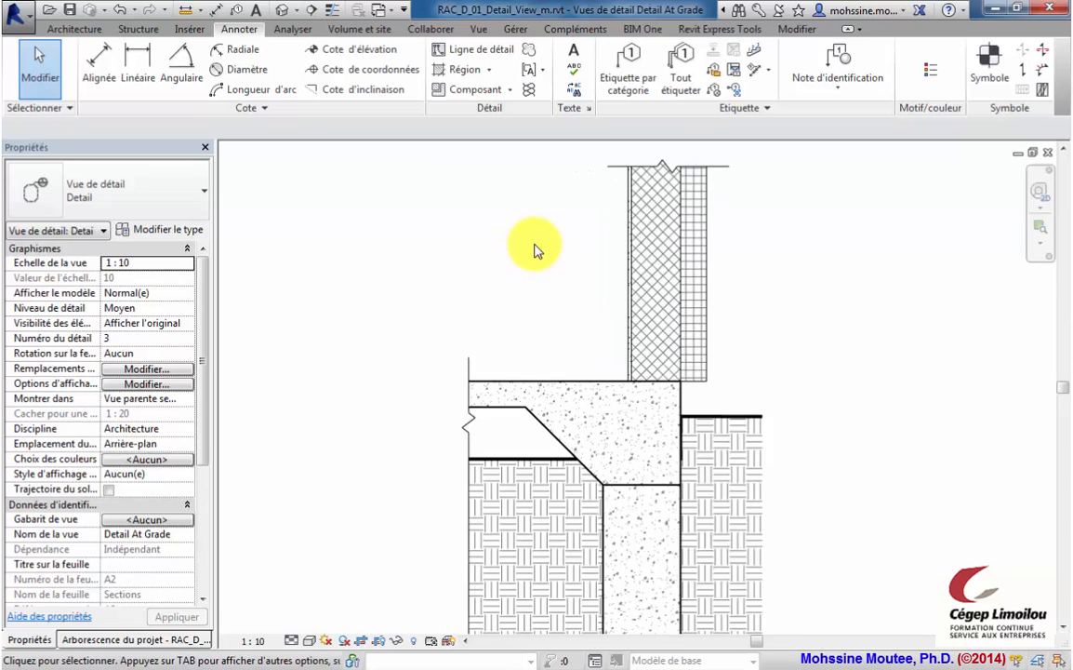
scroll(532, 248, "down", 1)
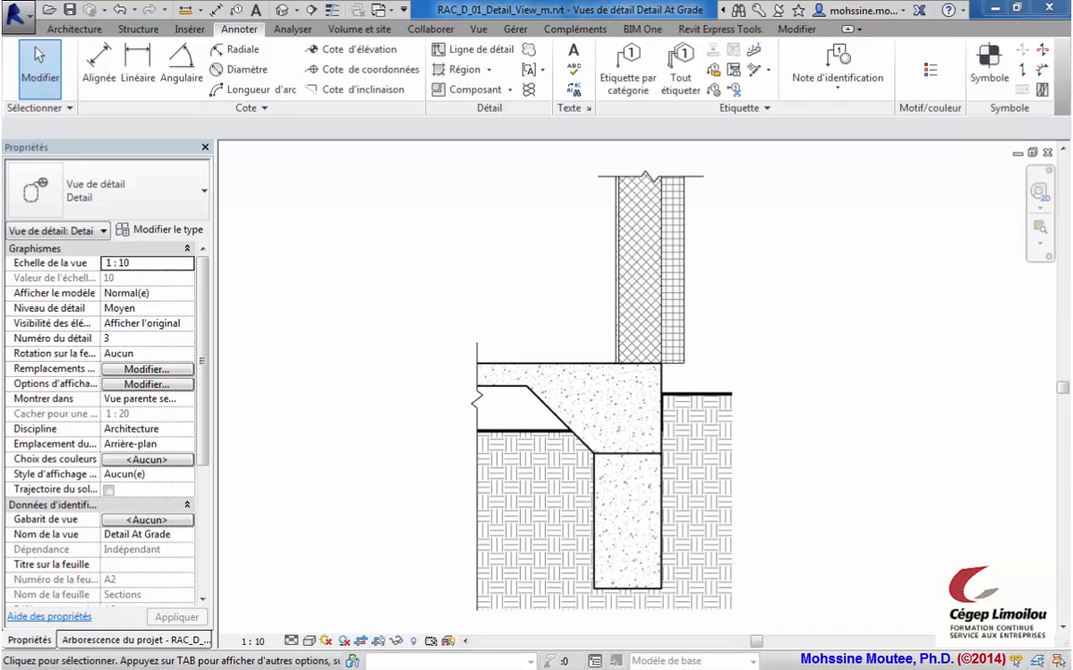
left_click(510, 96)
left_click(504, 156)
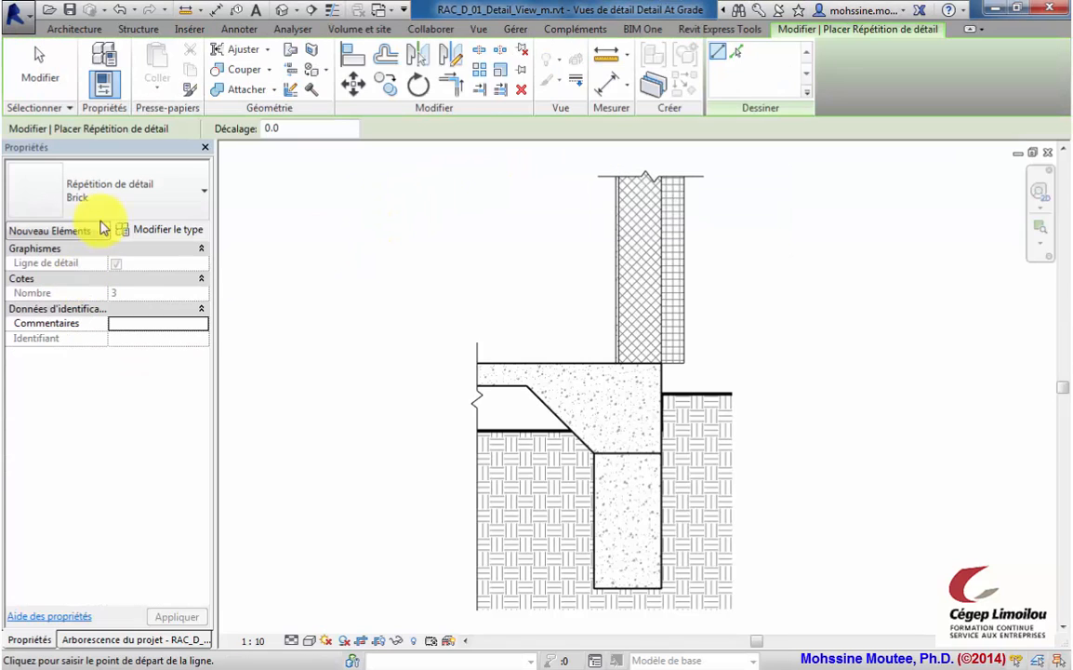
left_click(126, 193)
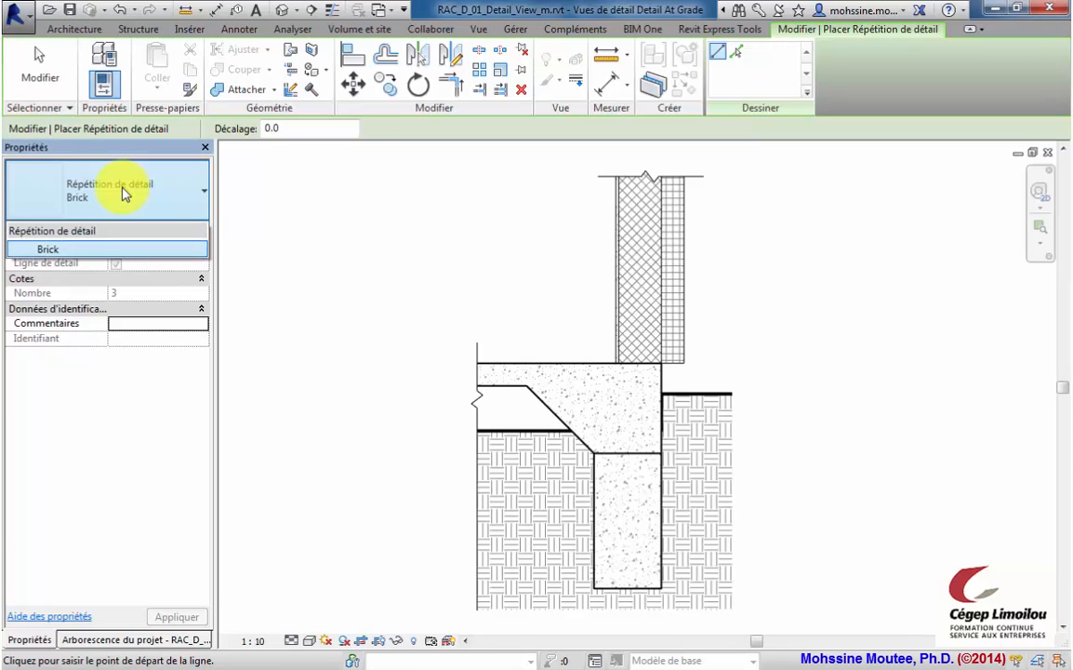
left_click(94, 203)
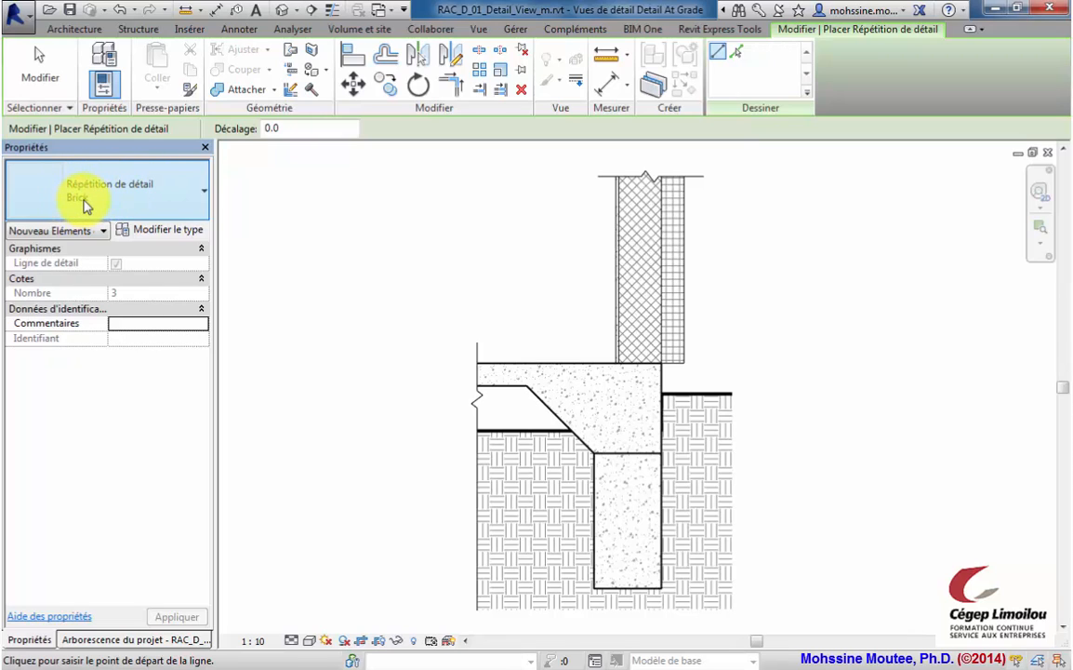
left_click(163, 233)
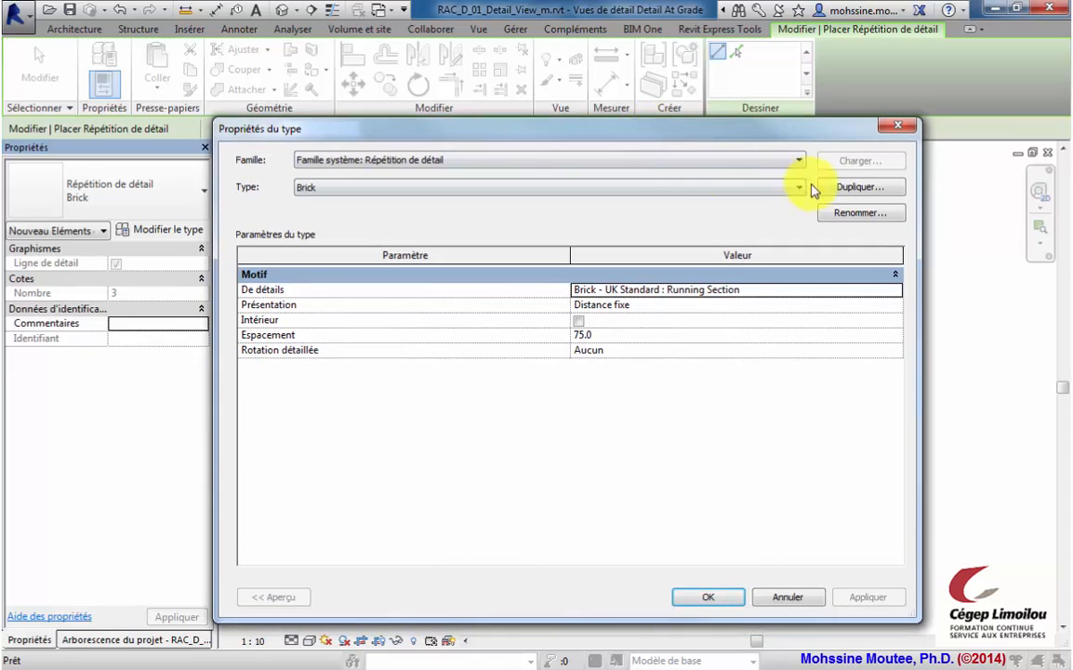
left_click(857, 189)
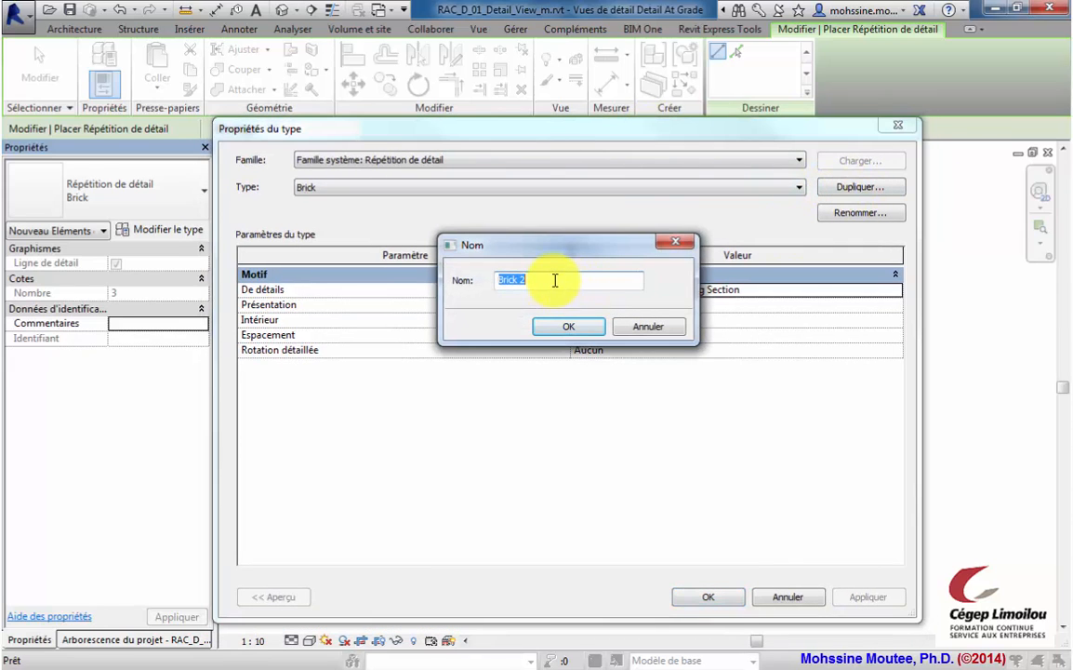
left_click_drag(566, 280, 500, 275)
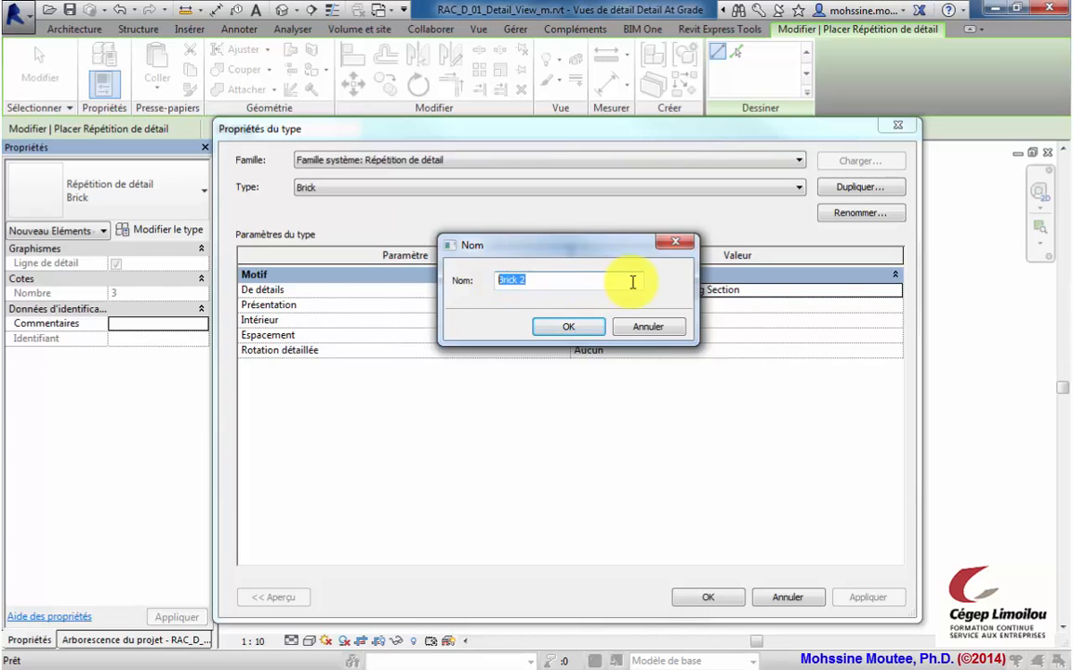
type("Concrete Block")
left_click(568, 326)
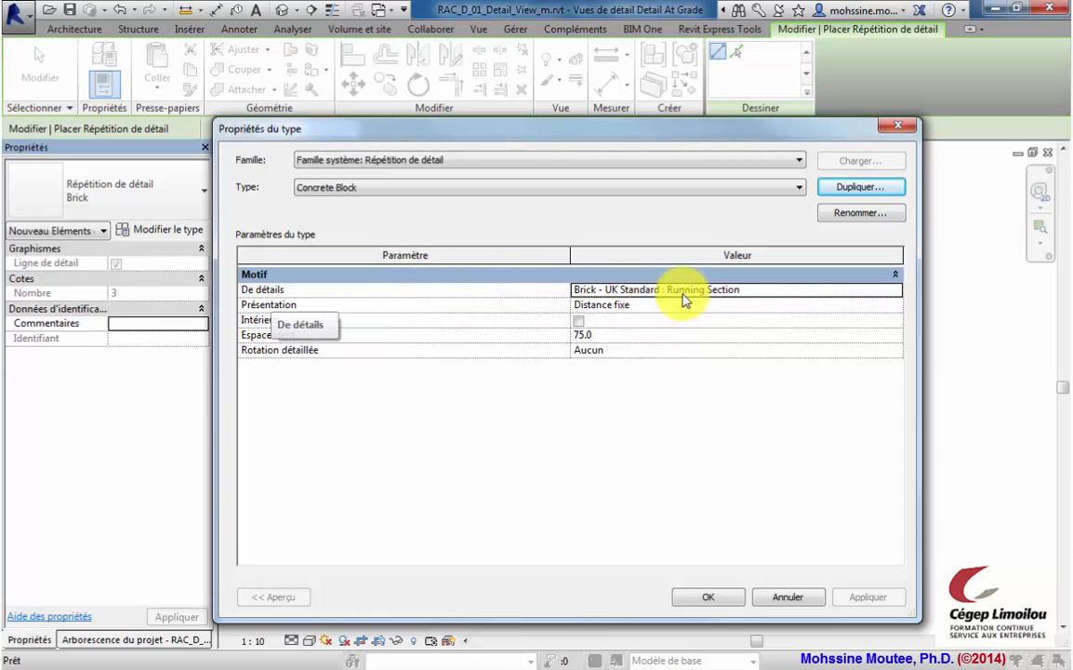
Step: Set the Concrete Block type's detail to M_CMU-2 Core-Section : 200x200x400mm and its spacing to 200, then accept the type properties
left_click(897, 294)
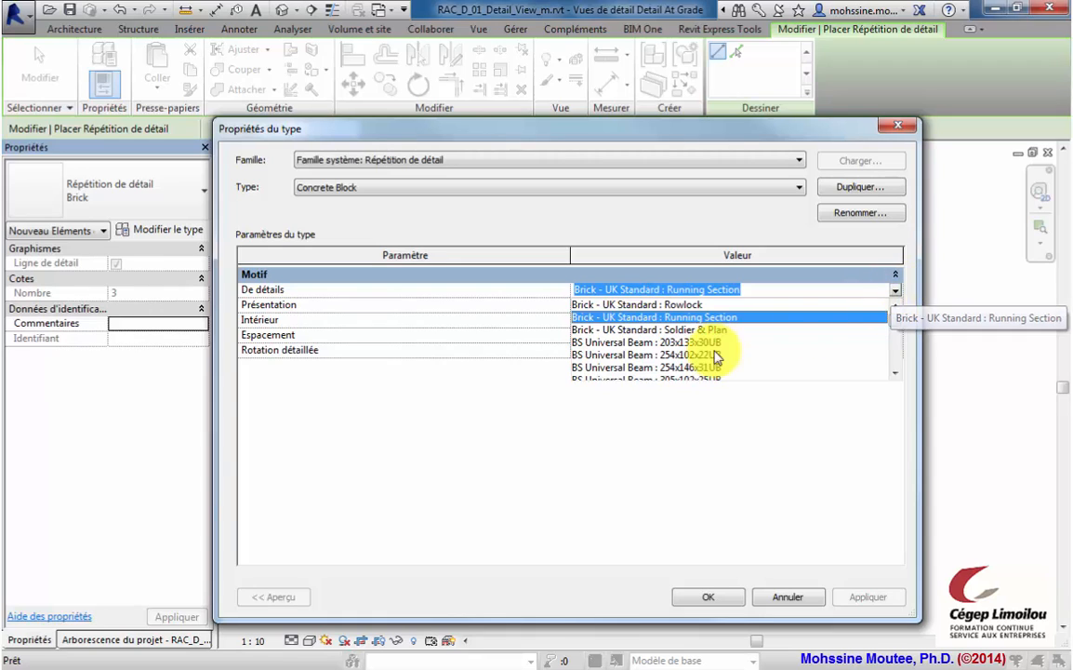
scroll(899, 376, "down", 7)
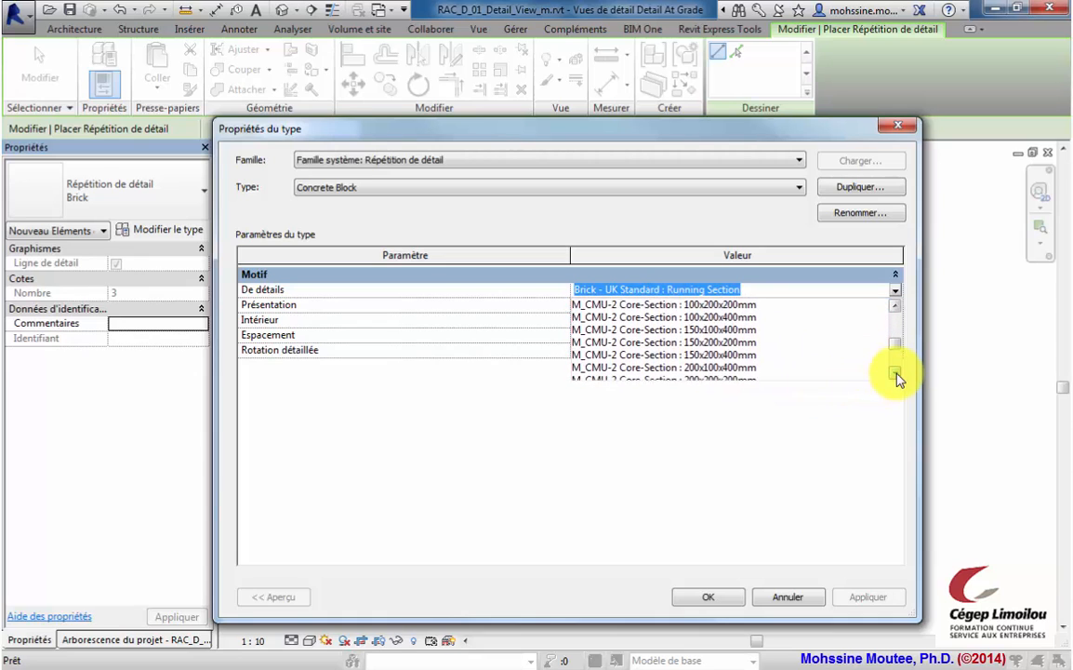
scroll(897, 375, "down", 3)
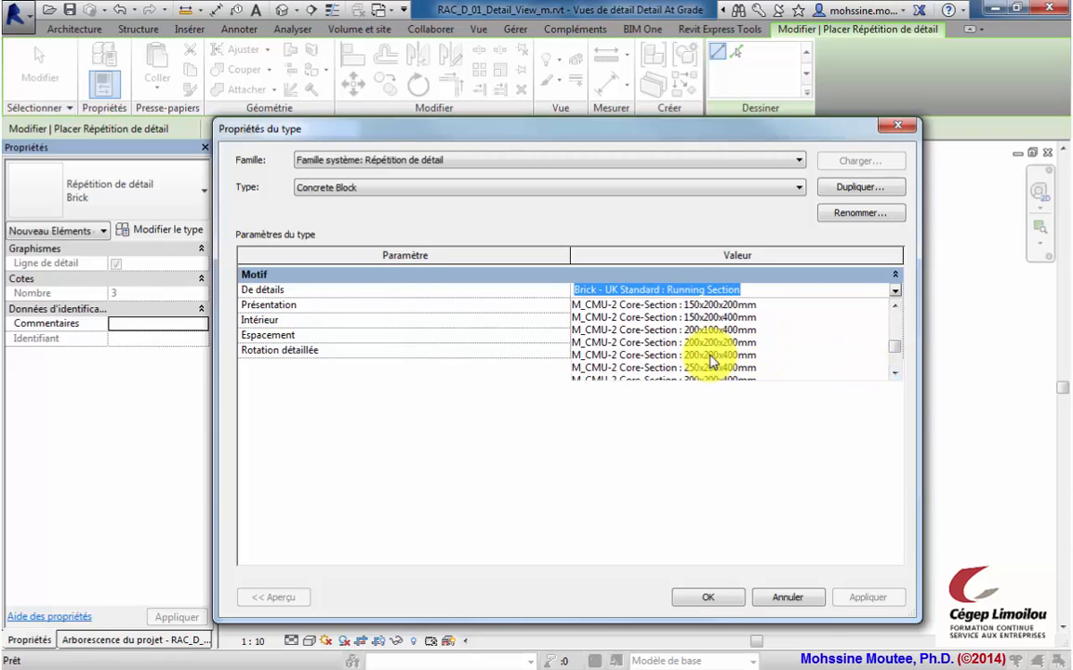
left_click(712, 354)
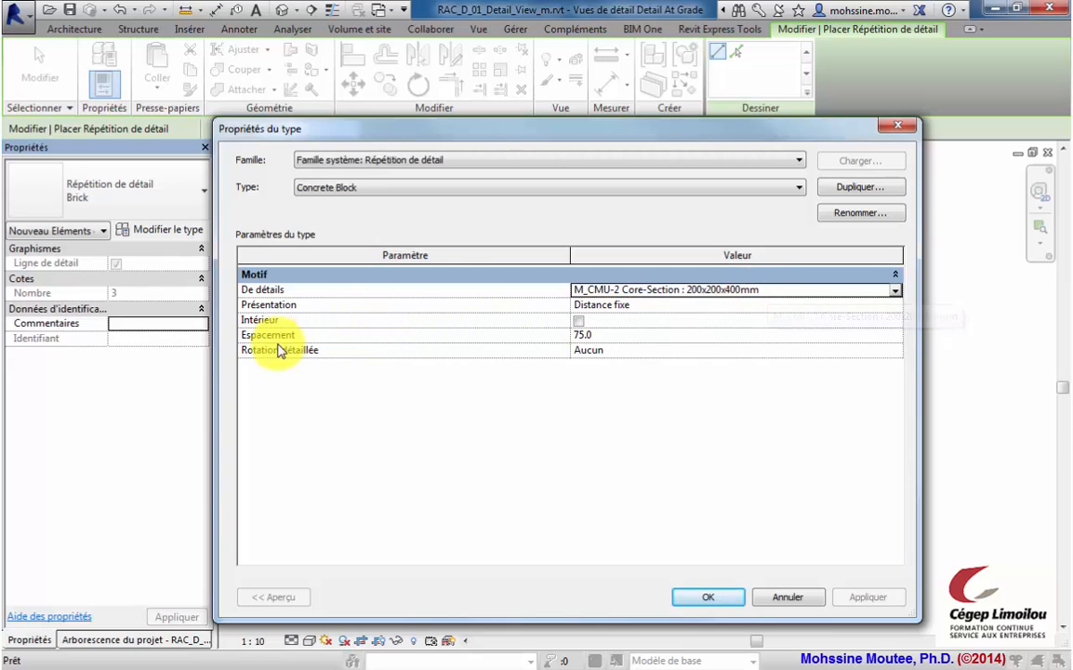
left_click(619, 335)
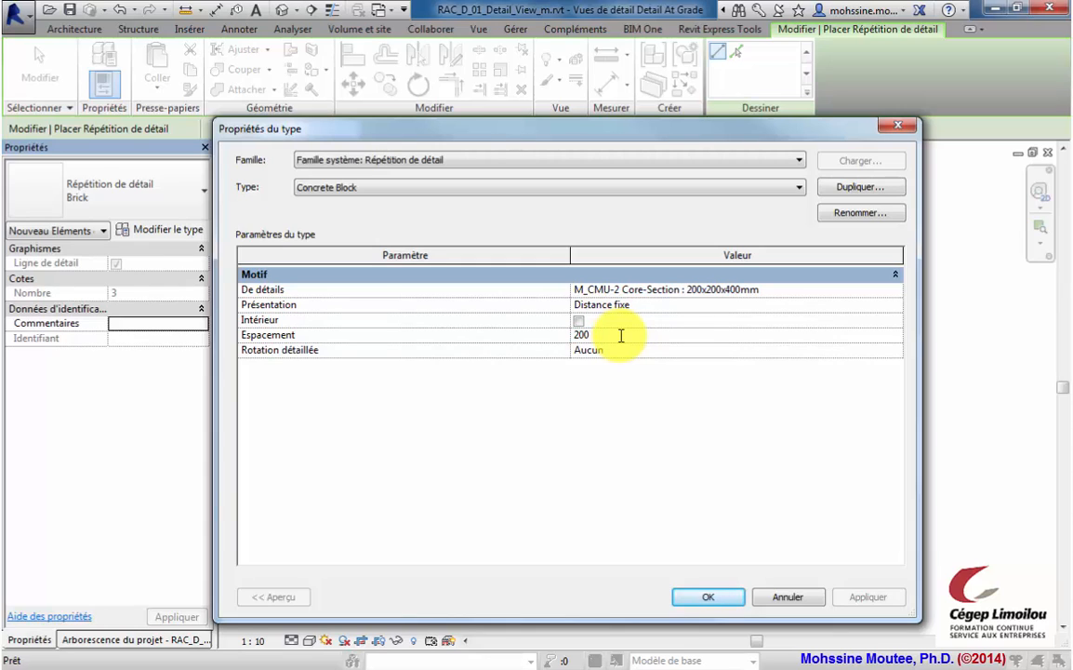
key("Return")
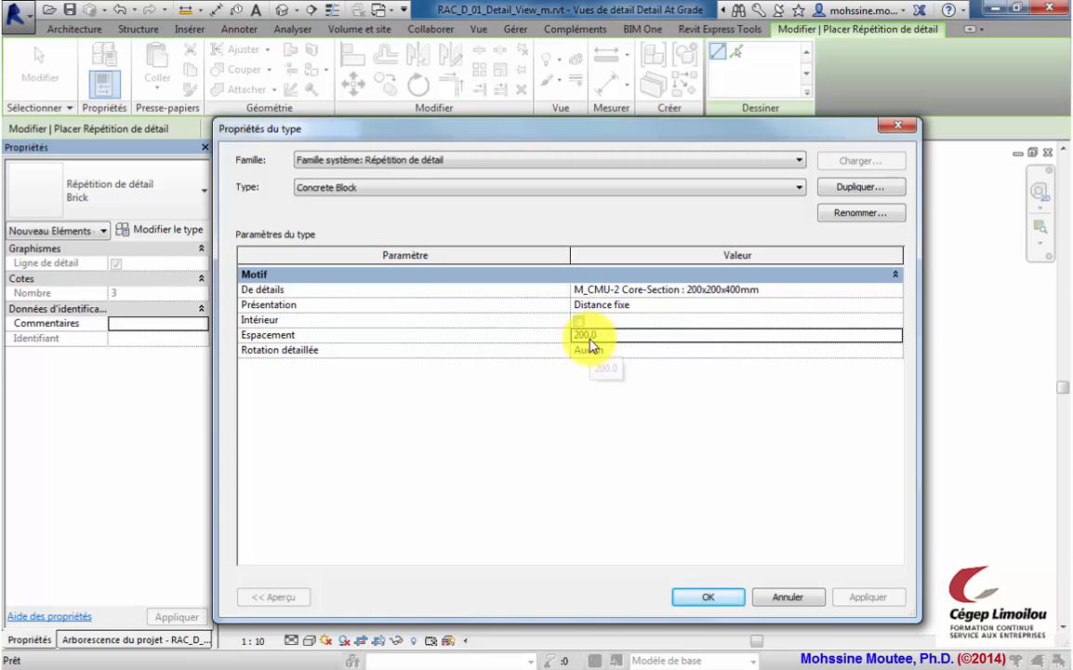
left_click(728, 596)
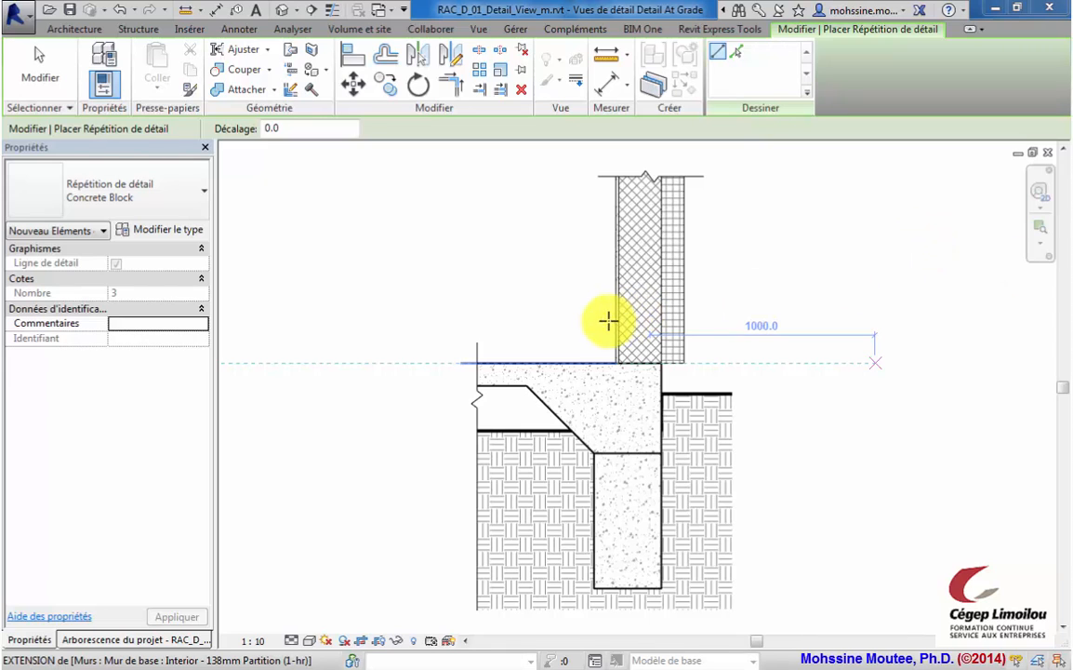
Step: Draw the Concrete Block repeating detail about 880 mm vertically along the masonry layer's inner face, from the slab surface past the upper break line
scroll(636, 352, "up", 5)
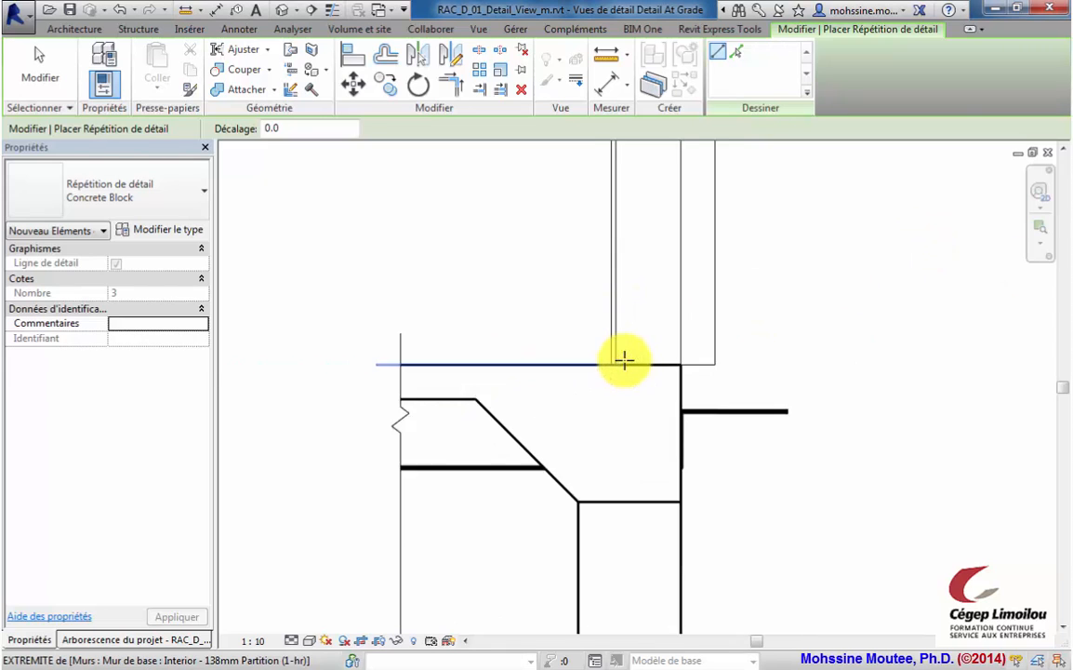
middle_click_drag(639, 358, 589, 415)
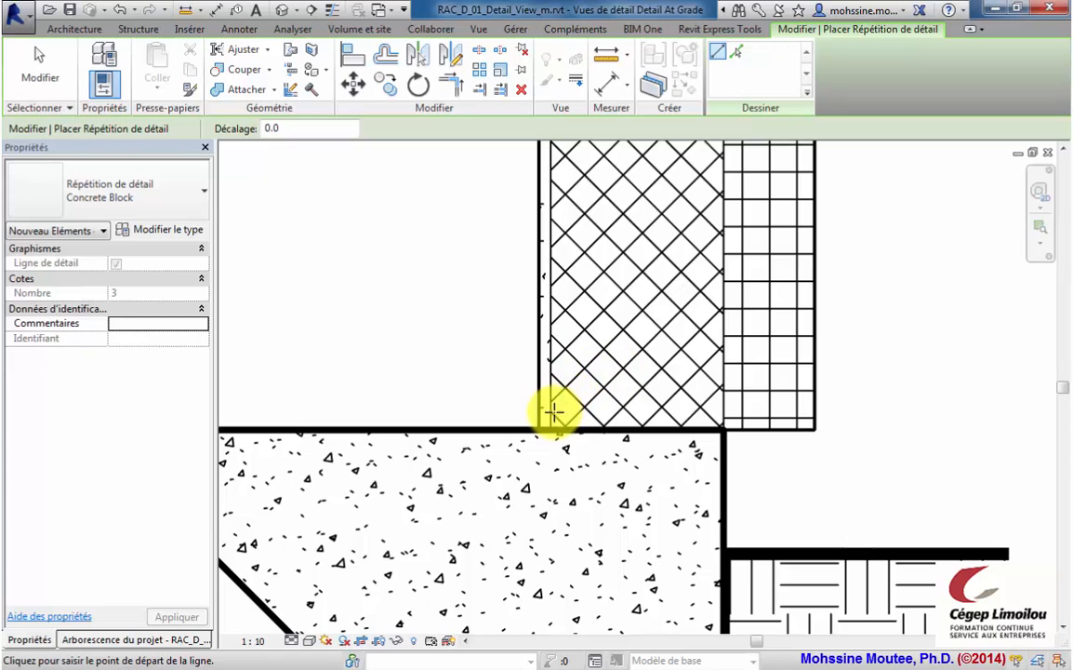
left_click(550, 430)
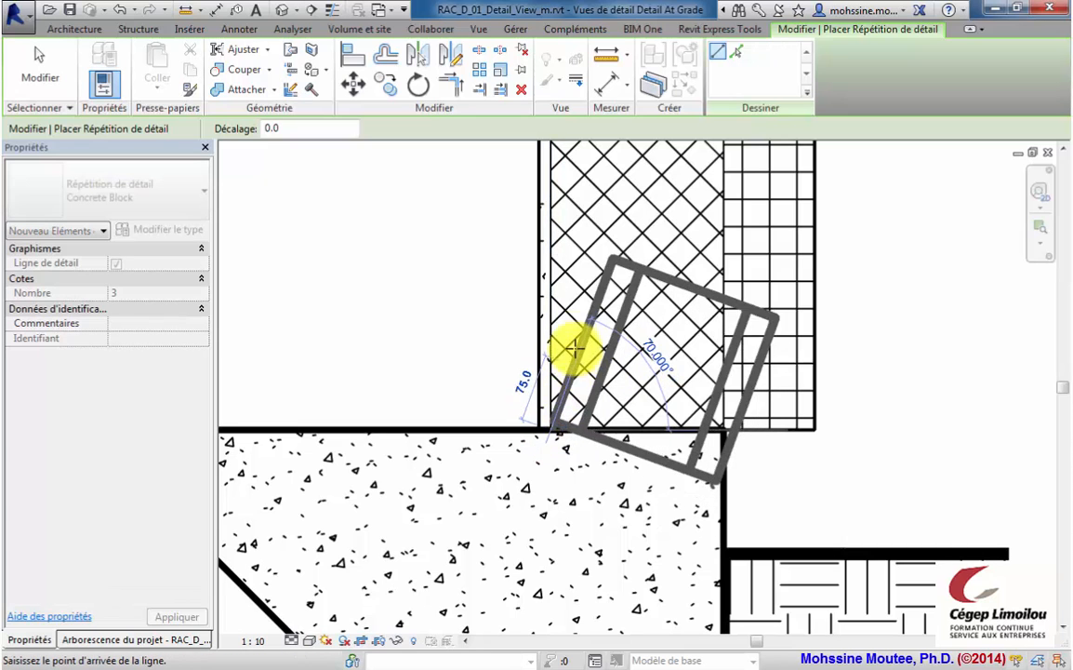
scroll(547, 268, "down", 5)
middle_click_drag(548, 267, 530, 524)
scroll(518, 434, "down", 2)
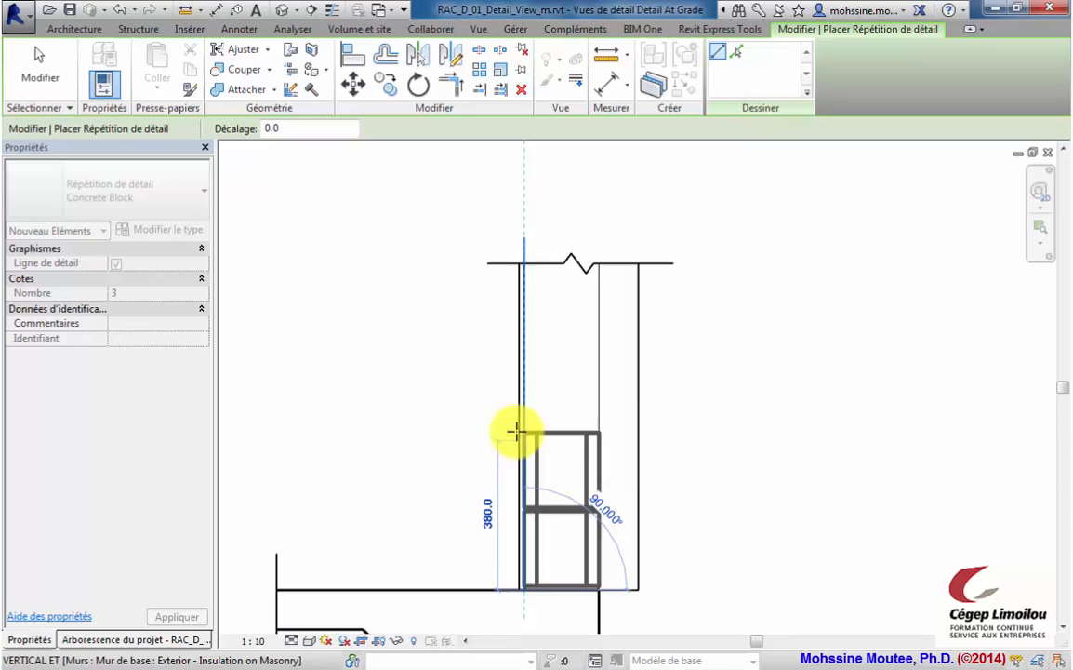
left_click(524, 269)
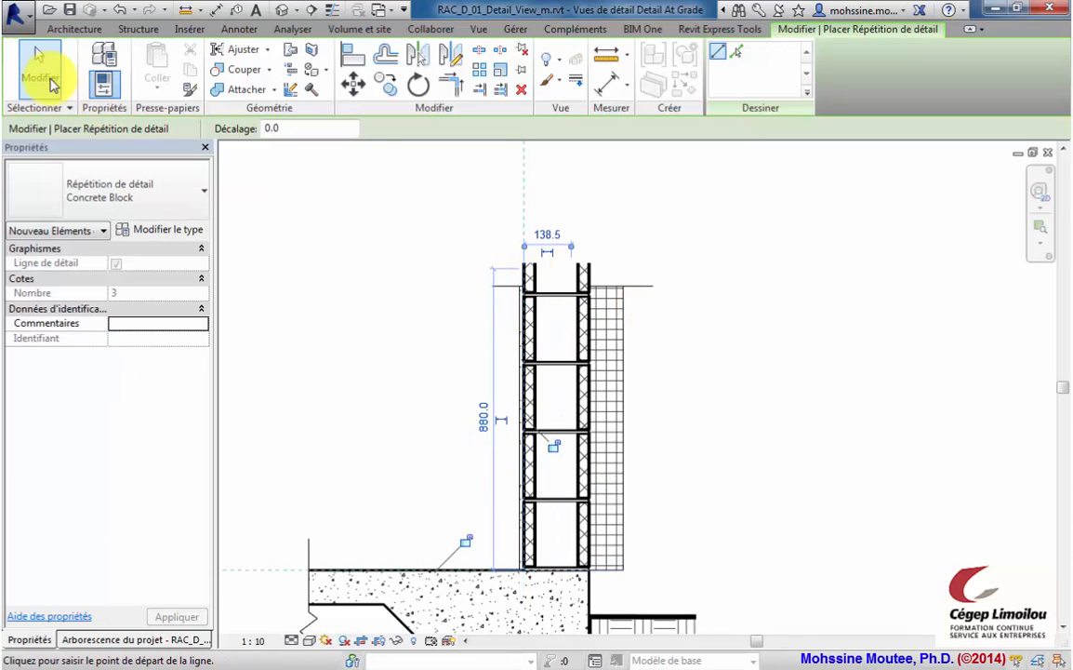
left_click(42, 80)
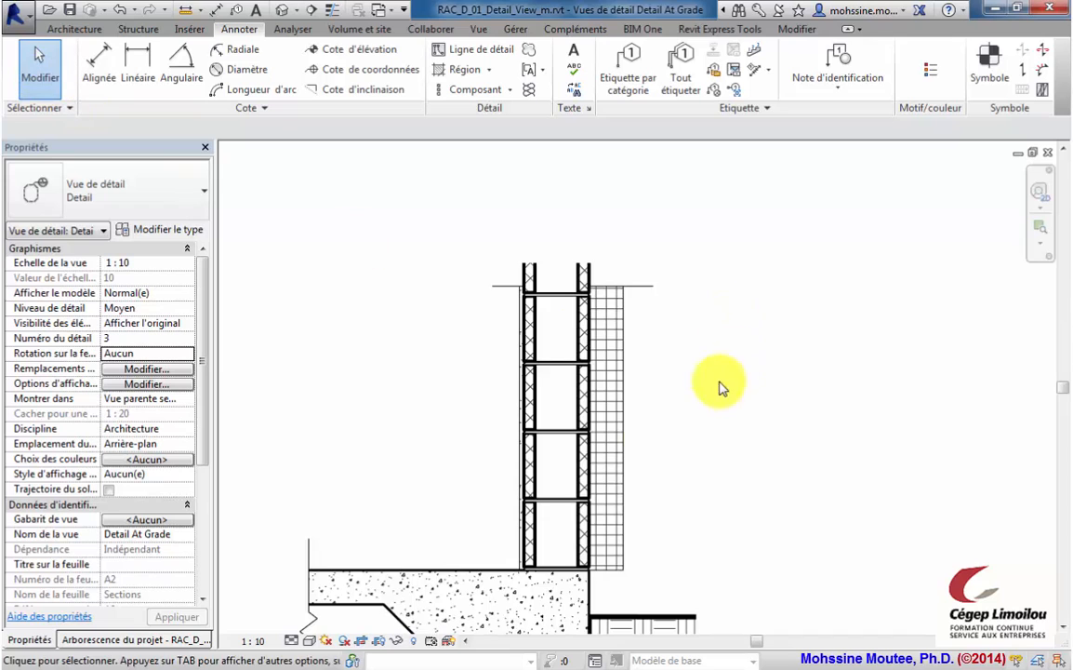
Step: Bring the break line at the wall's upper end to the front of the concrete blocks
scroll(588, 503, "up", 2)
scroll(588, 503, "up", 2)
scroll(736, 491, "up", 3)
middle_click_drag(740, 487, 856, 405)
scroll(558, 396, "down", 2)
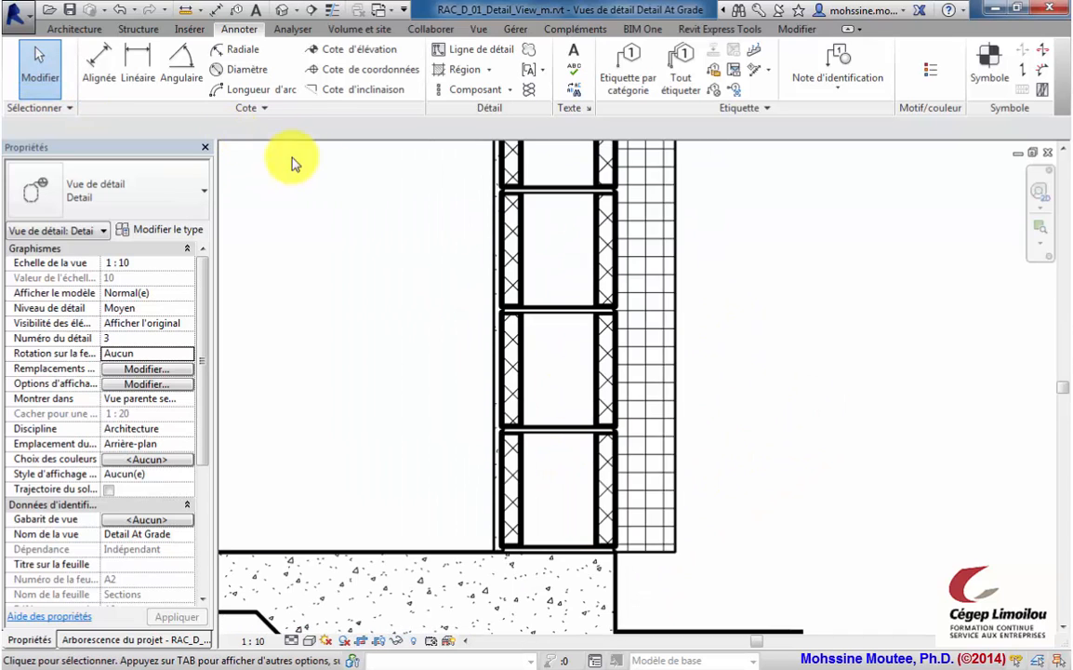
middle_click_drag(395, 306, 455, 389)
scroll(454, 351, "down", 1)
middle_click_drag(458, 315, 378, 361)
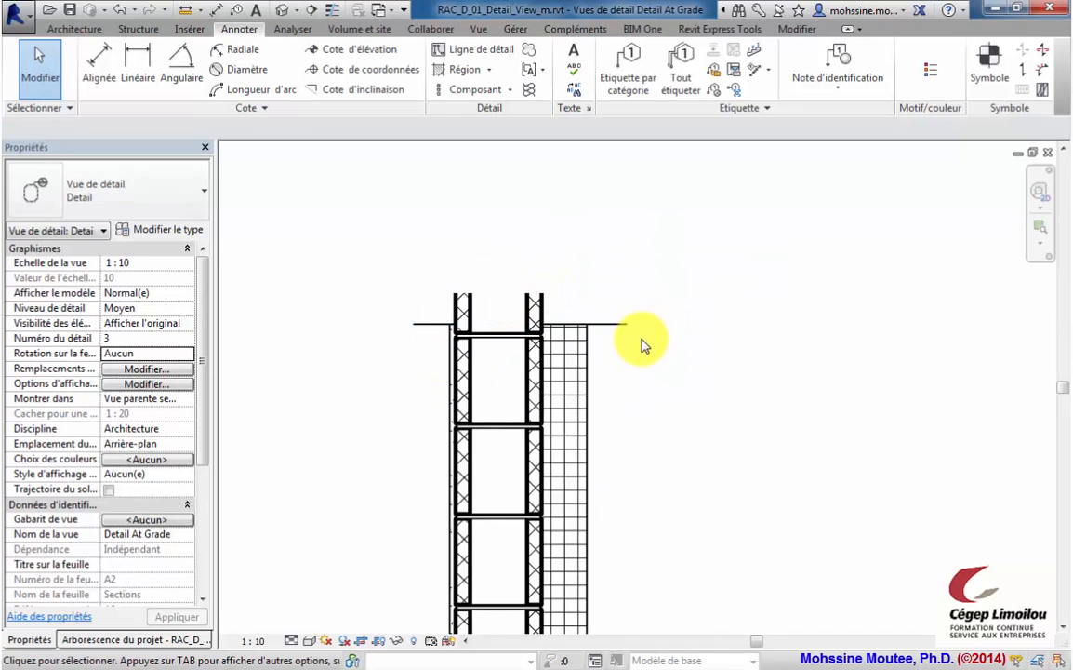
scroll(640, 340, "up", 1)
left_click(612, 326)
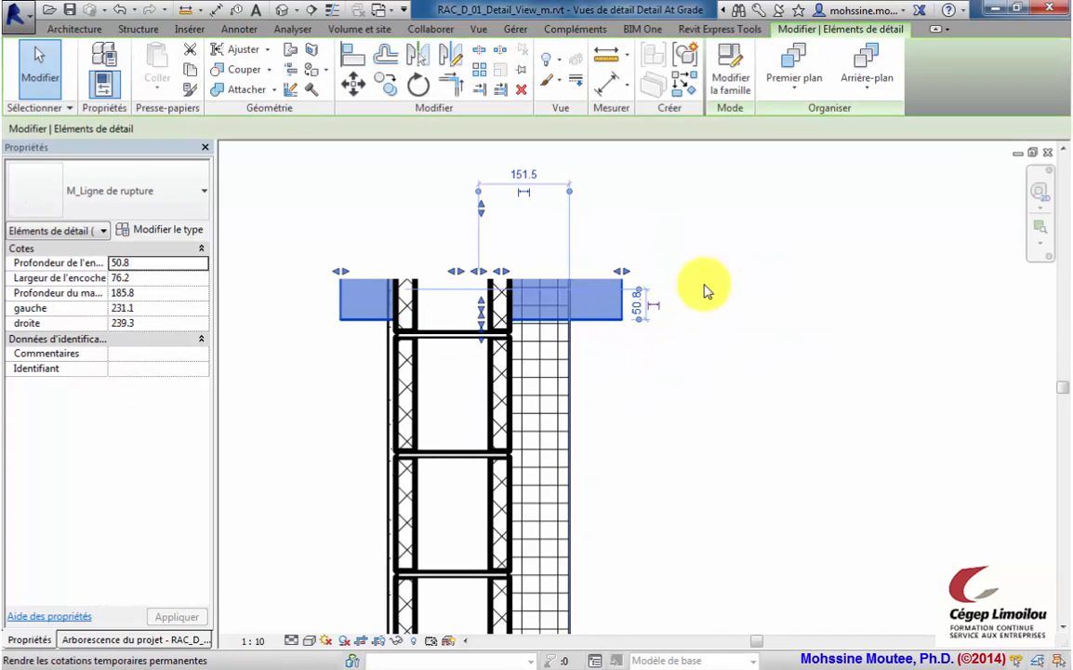
left_click(795, 90)
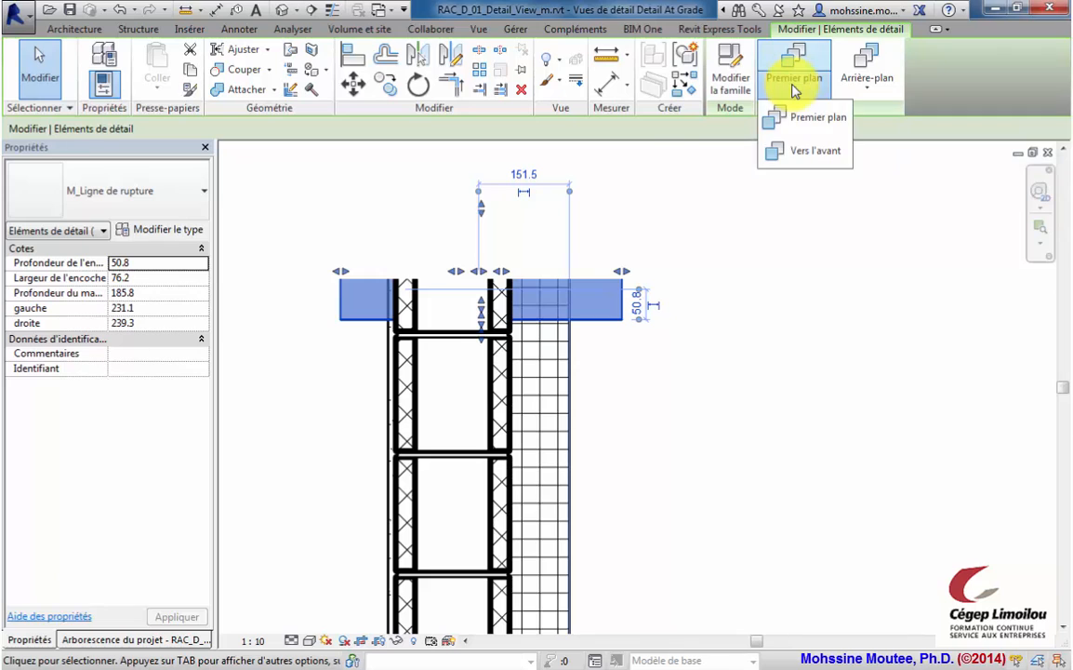
left_click(800, 119)
left_click(762, 343)
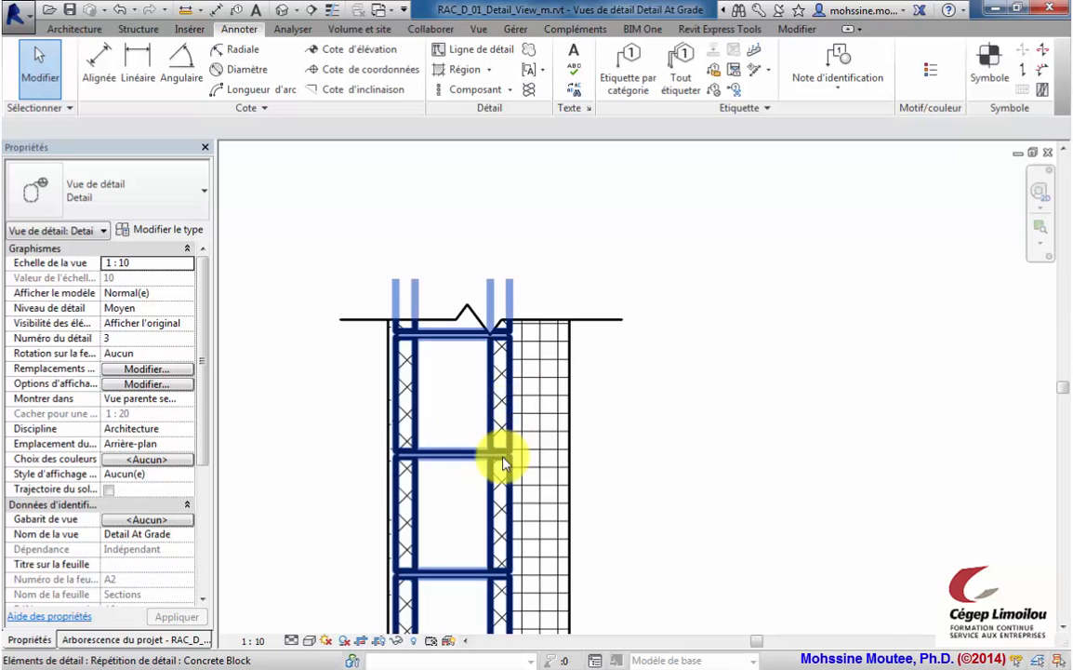
Step: Show the project browser and list the project's detail groups
scroll(653, 383, "down", 2)
middle_click_drag(608, 438, 705, 323)
scroll(705, 327, "down", 1)
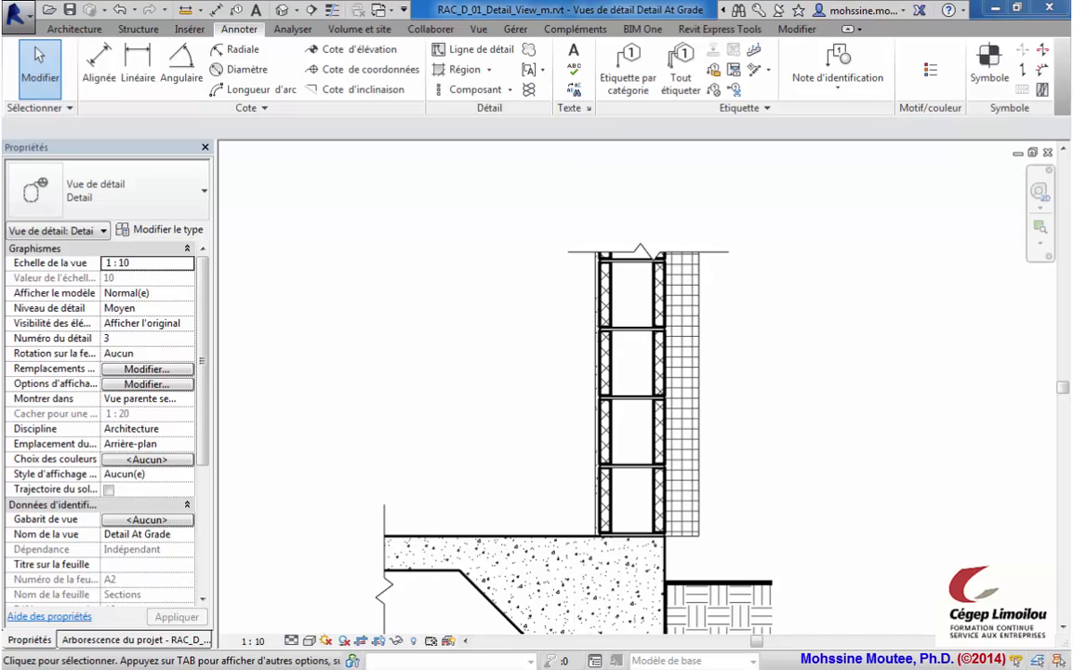
left_click(107, 640)
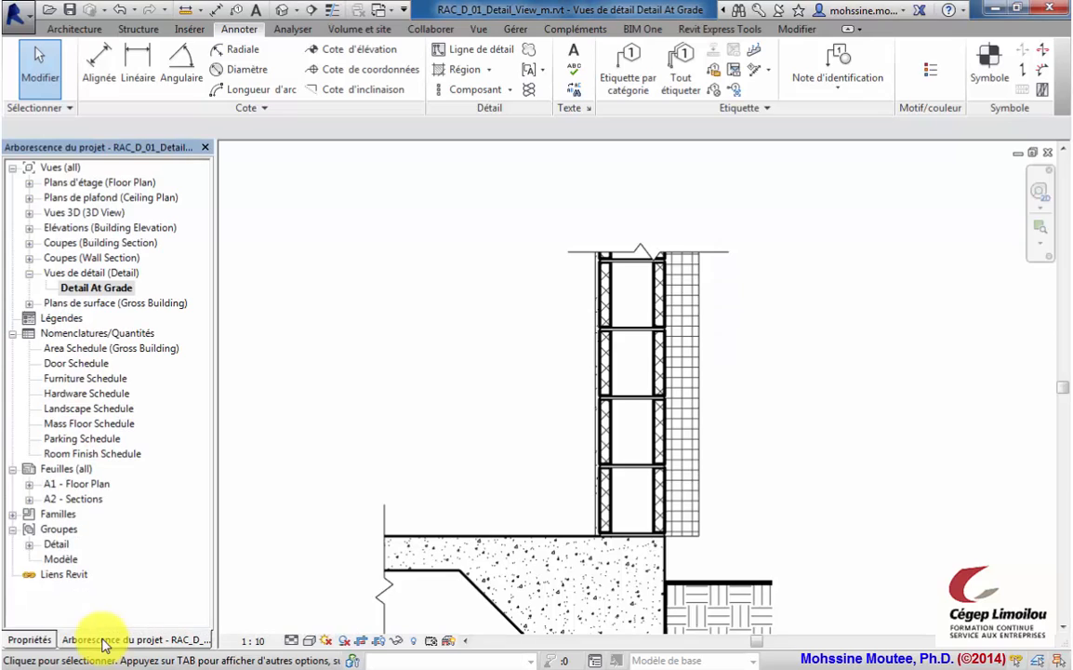
left_click(29, 544)
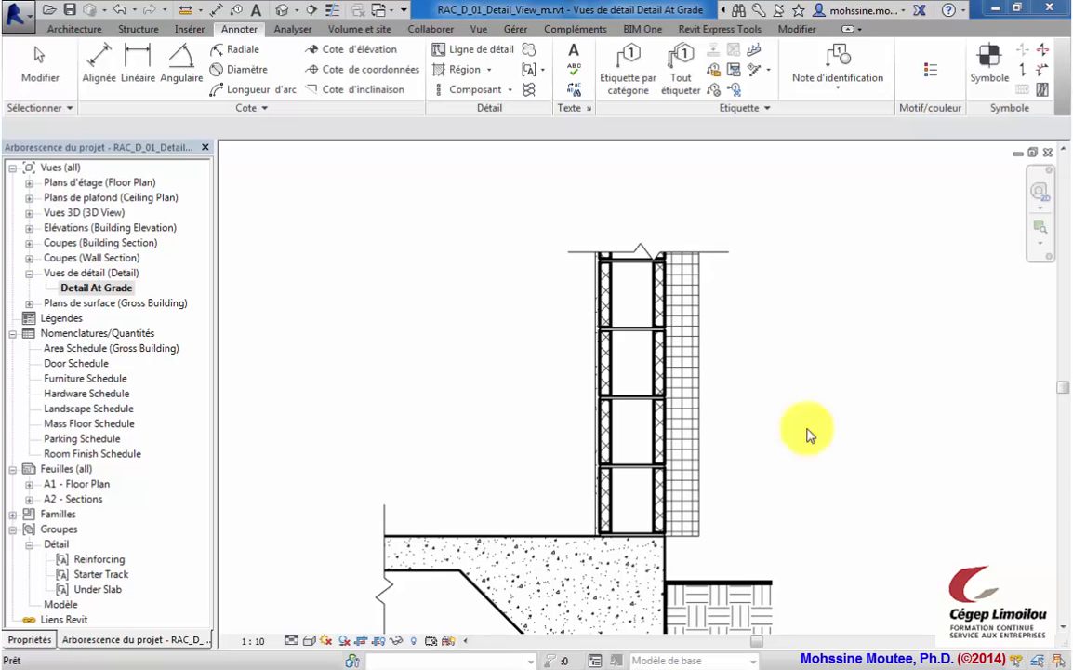
Step: Place the Under Slab detail group at the lower inner corner of the foundation beam, then end the placement
left_click(94, 589)
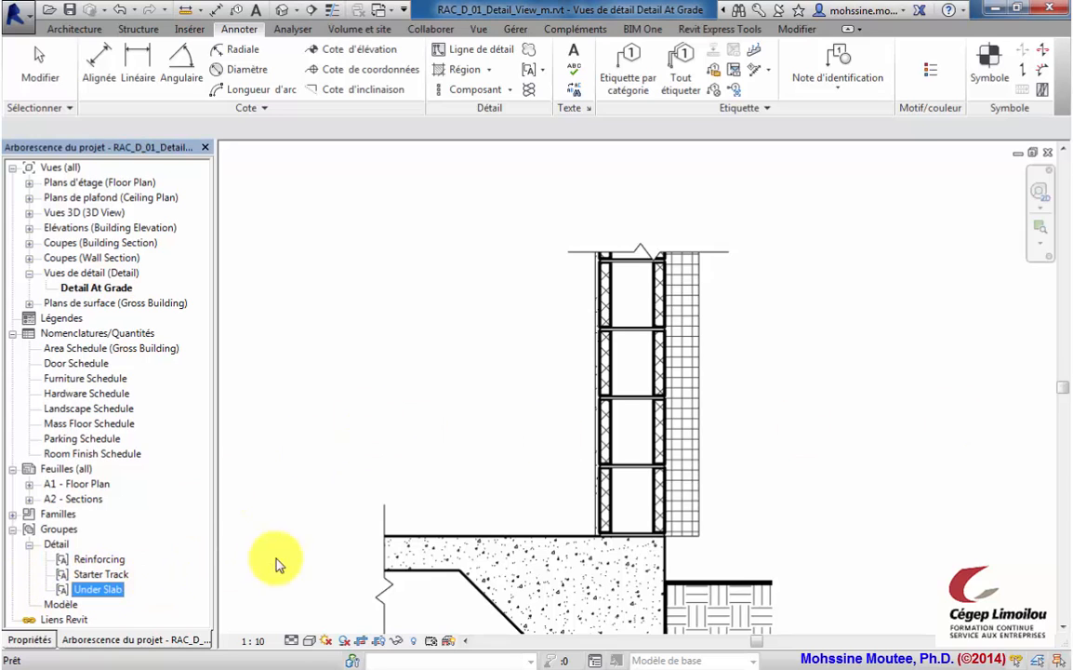
scroll(314, 517, "down", 4)
middle_click_drag(320, 540, 431, 352)
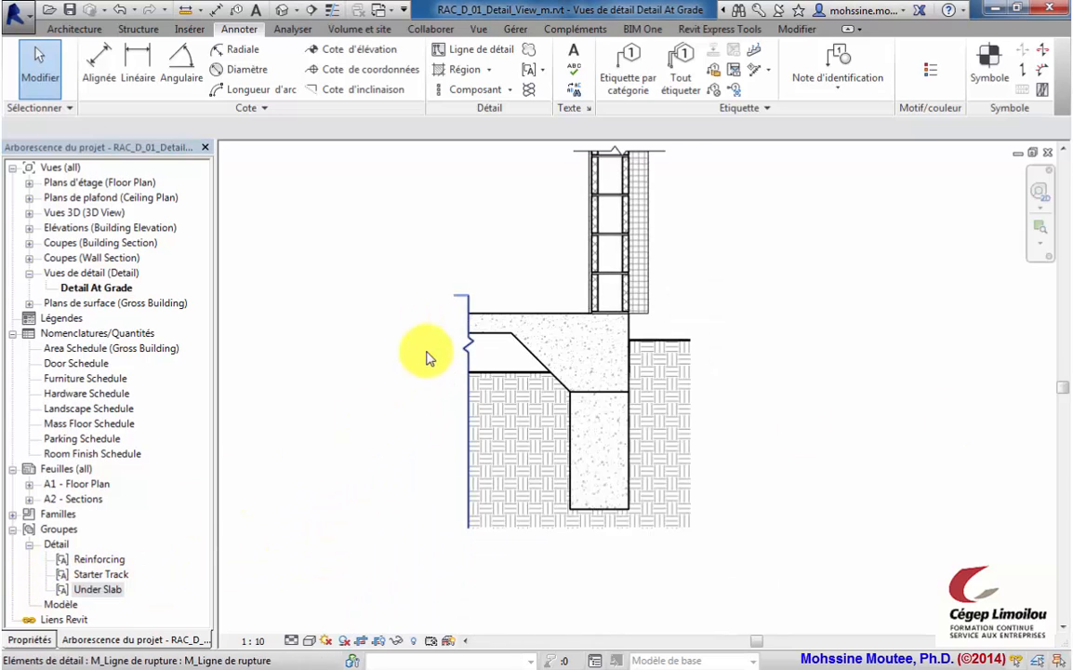
scroll(425, 398, "up", 1)
middle_click_drag(436, 400, 408, 386)
left_click(91, 591)
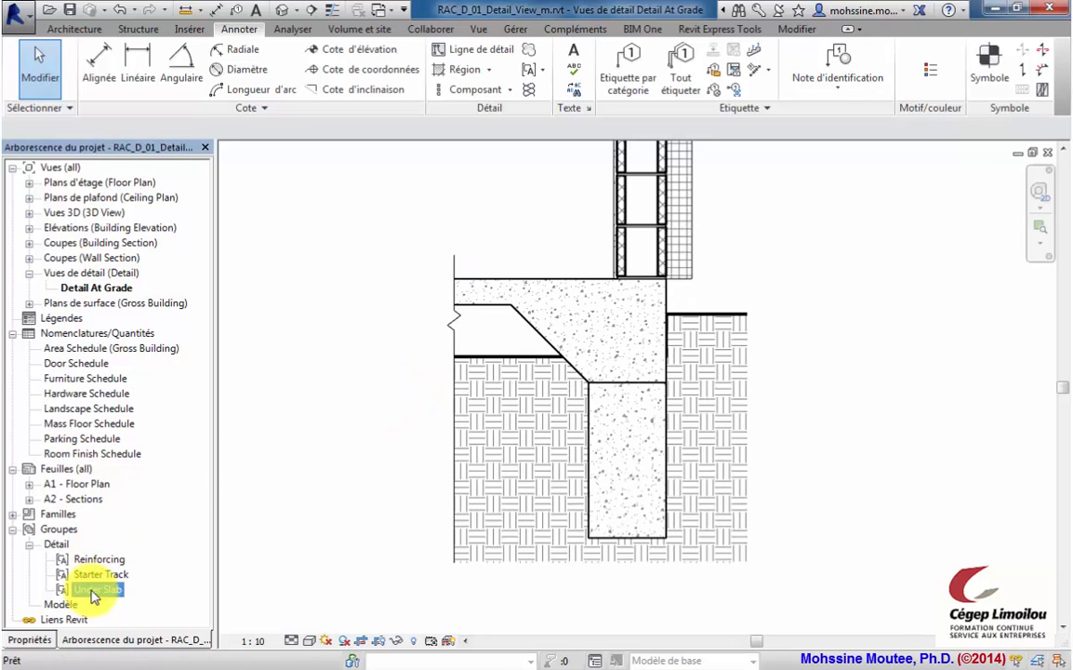
middle_click_drag(277, 553, 345, 552)
left_click_drag(344, 552, 363, 551)
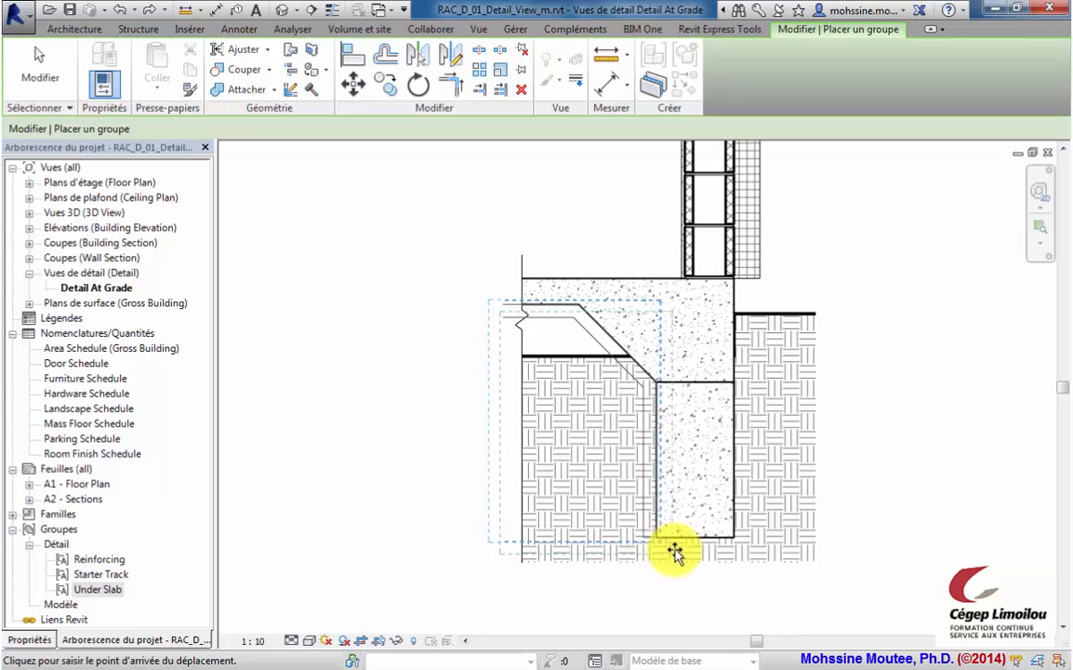
scroll(650, 551, "up", 5)
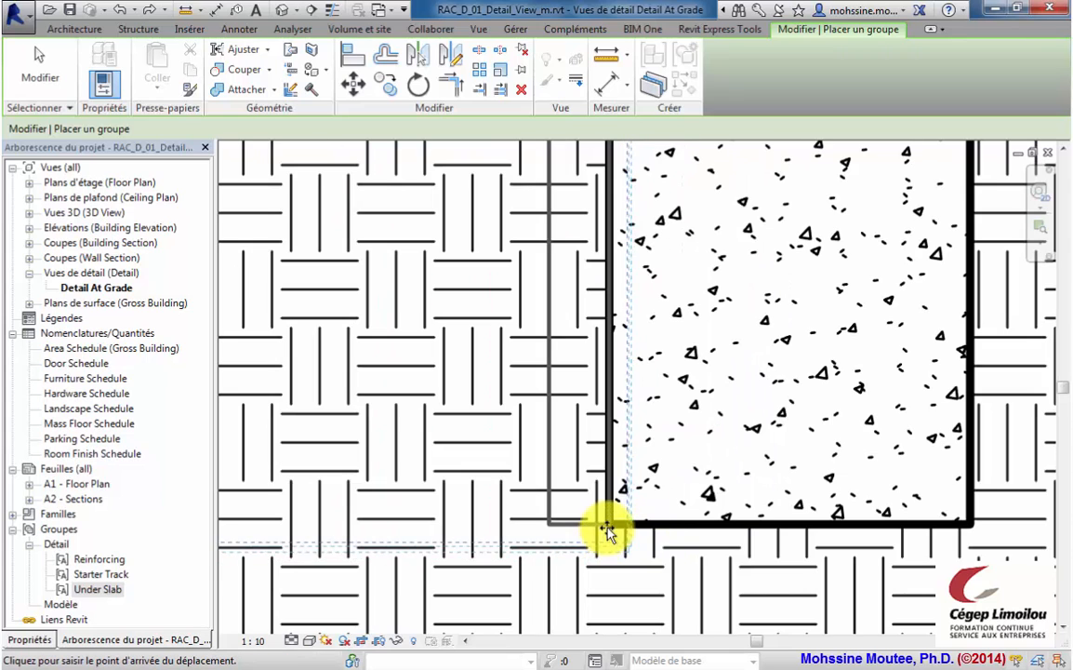
left_click(610, 524)
scroll(648, 549, "down", 4)
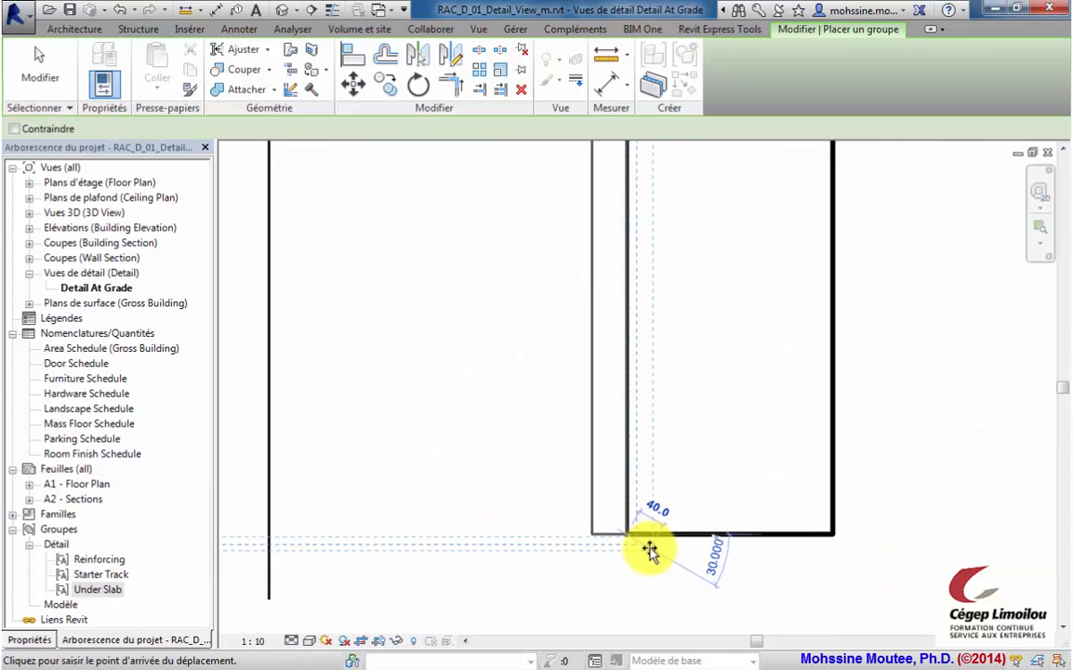
left_click(41, 69)
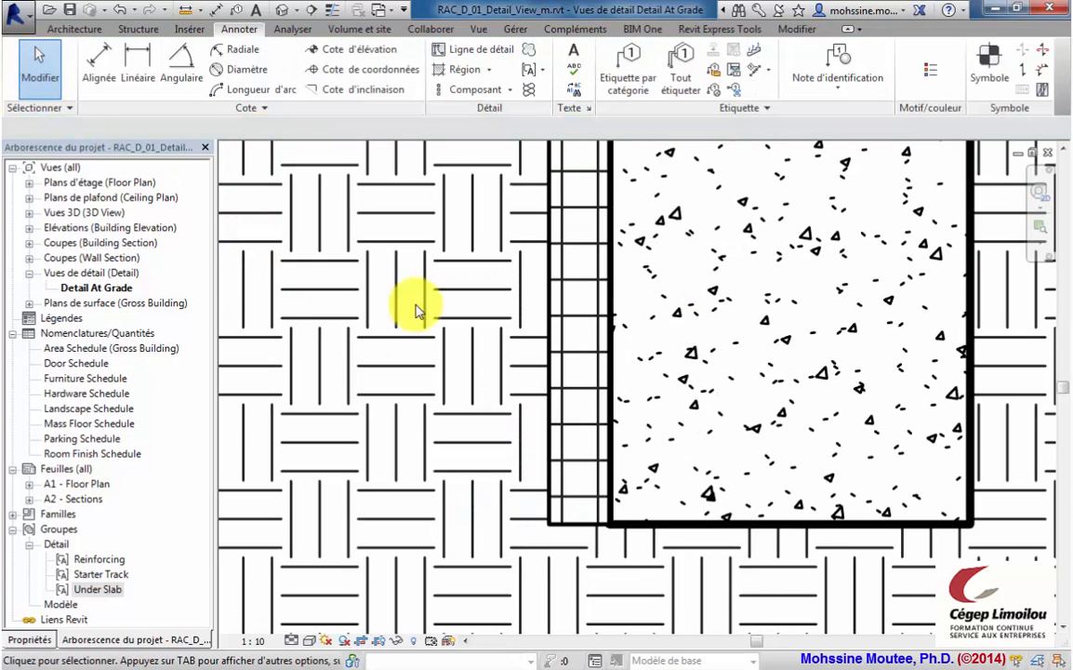
Step: Bring the vertical break line at the slab's inner end to the front of the Under Slab group
scroll(462, 326, "down", 2)
scroll(388, 281, "down", 1)
mouse_move(389, 281)
middle_mouse_down()
mouse_move(516, 466)
mouse_move(574, 595)
middle_mouse_up()
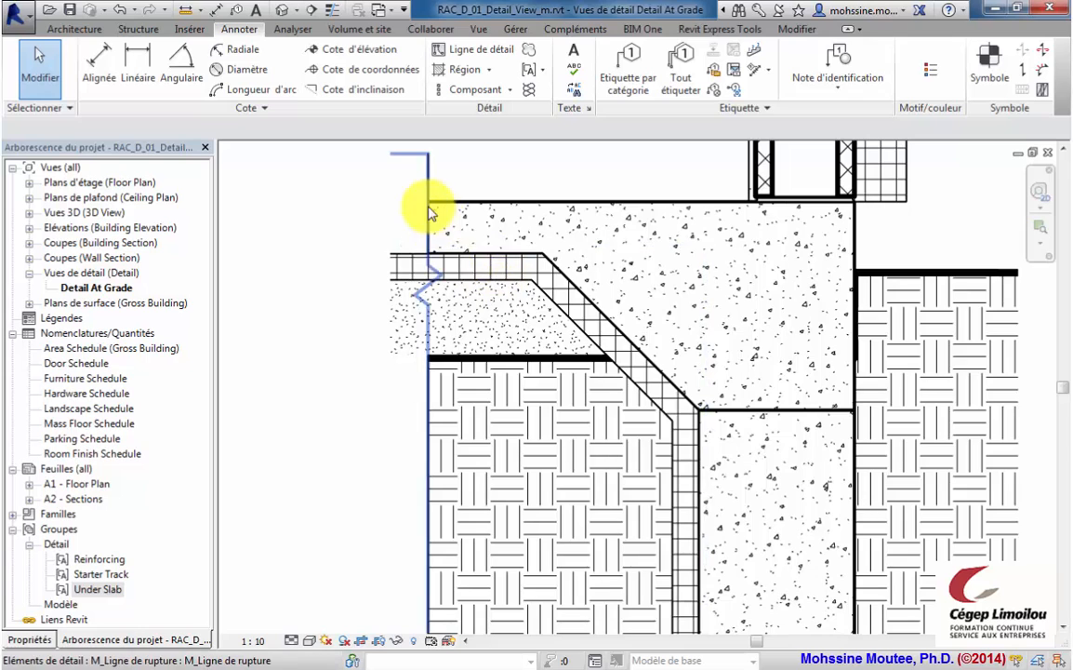
scroll(430, 211, "down", 2)
middle_click_drag(462, 291, 522, 407)
left_click(481, 288)
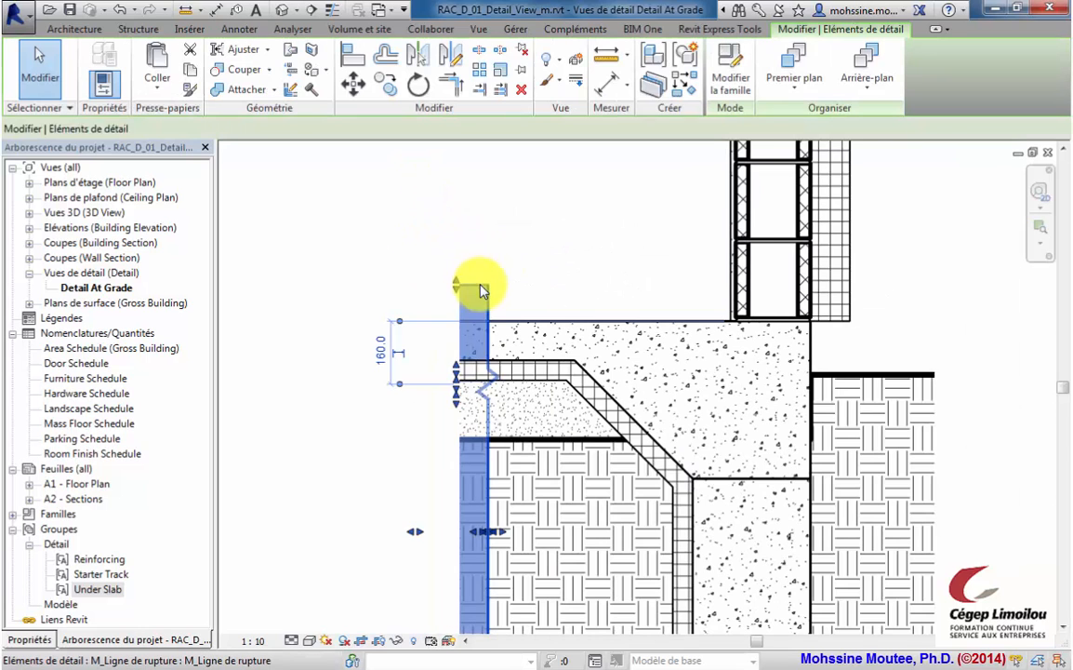
left_click(787, 100)
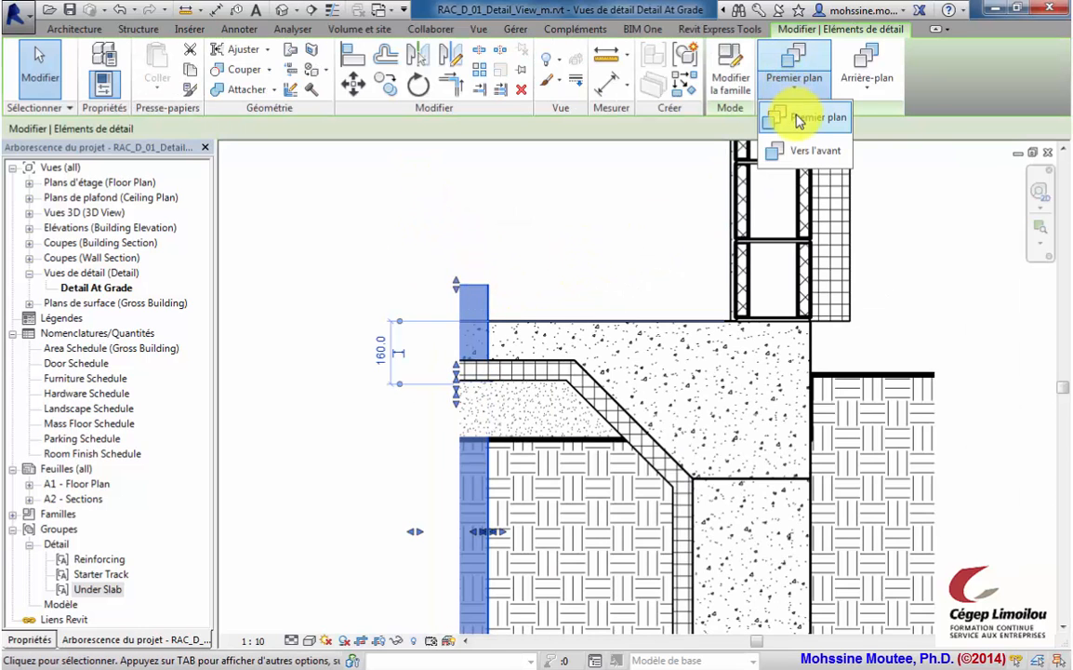
left_click(808, 181)
left_click(322, 292)
Step: Place the Reinforcing detail group at the foundation beam's lower inner corner and end the placement
scroll(302, 288, "down", 2)
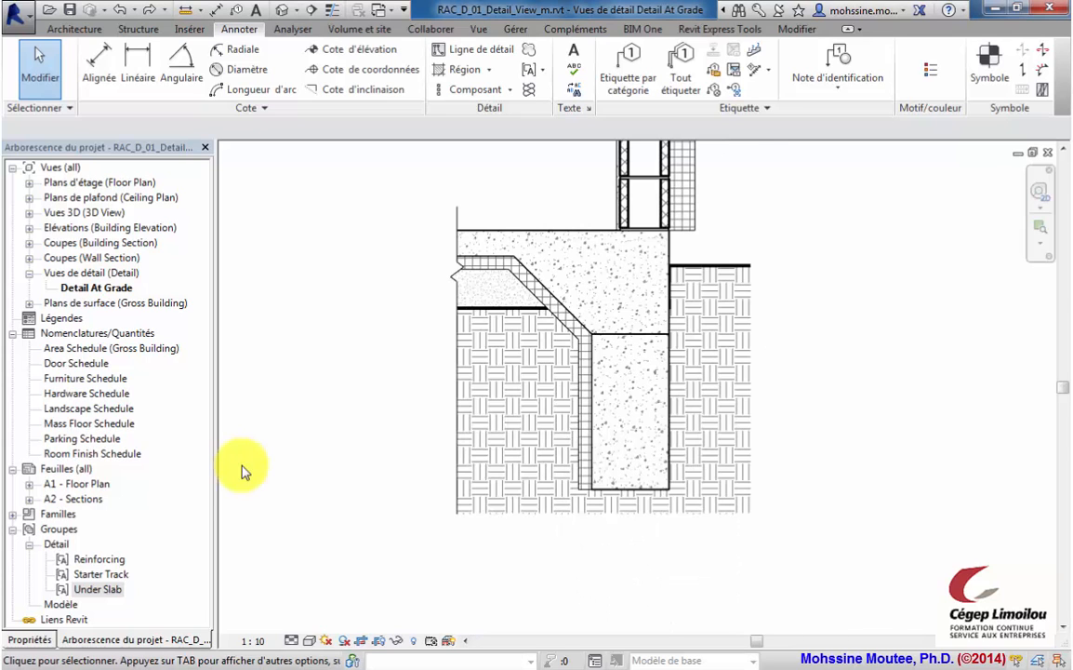
left_click_drag(87, 565, 352, 470)
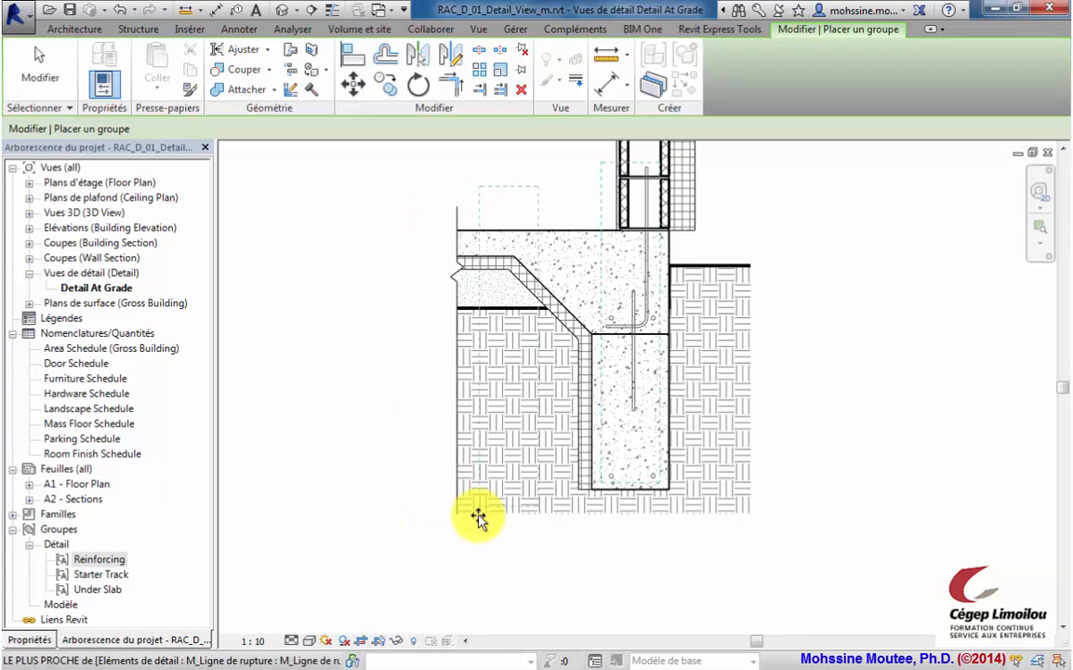
scroll(600, 493, "up", 5)
scroll(602, 490, "up", 2)
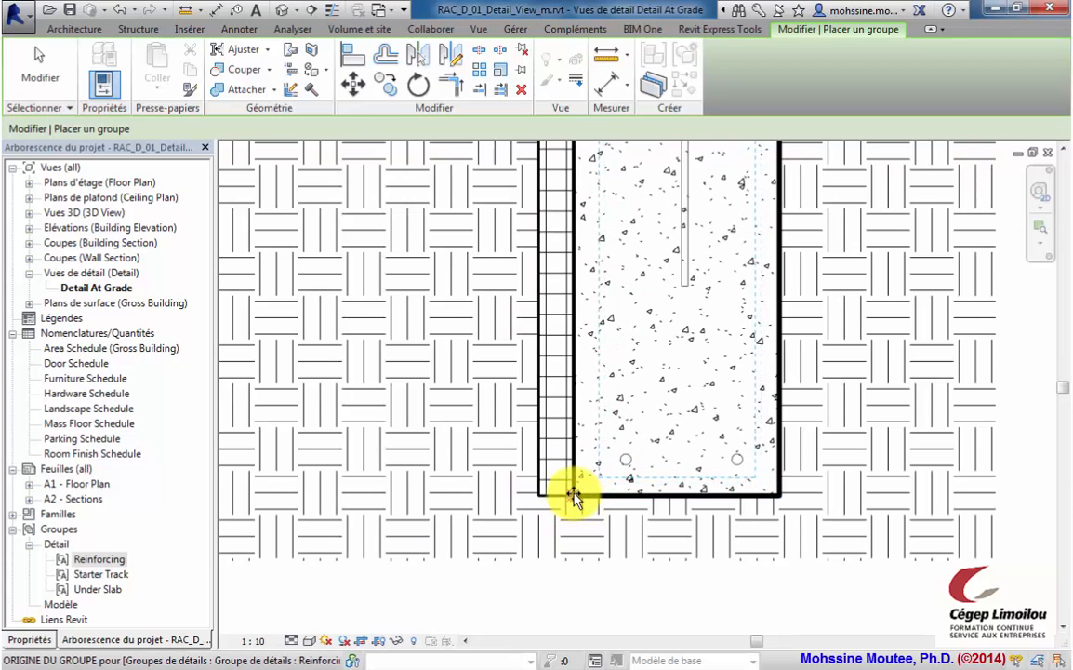
left_click(572, 497)
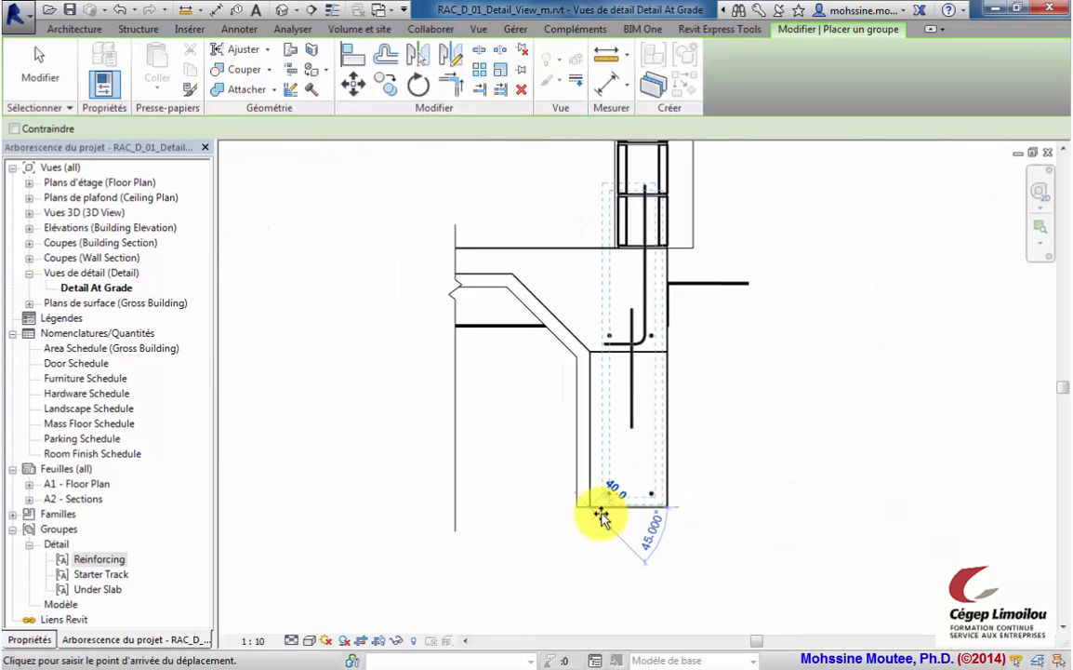
left_click(56, 87)
Step: Place the Starter Track detail group at the slab's upper outer corner beneath the wall, then end the placement
scroll(634, 400, "down", 2)
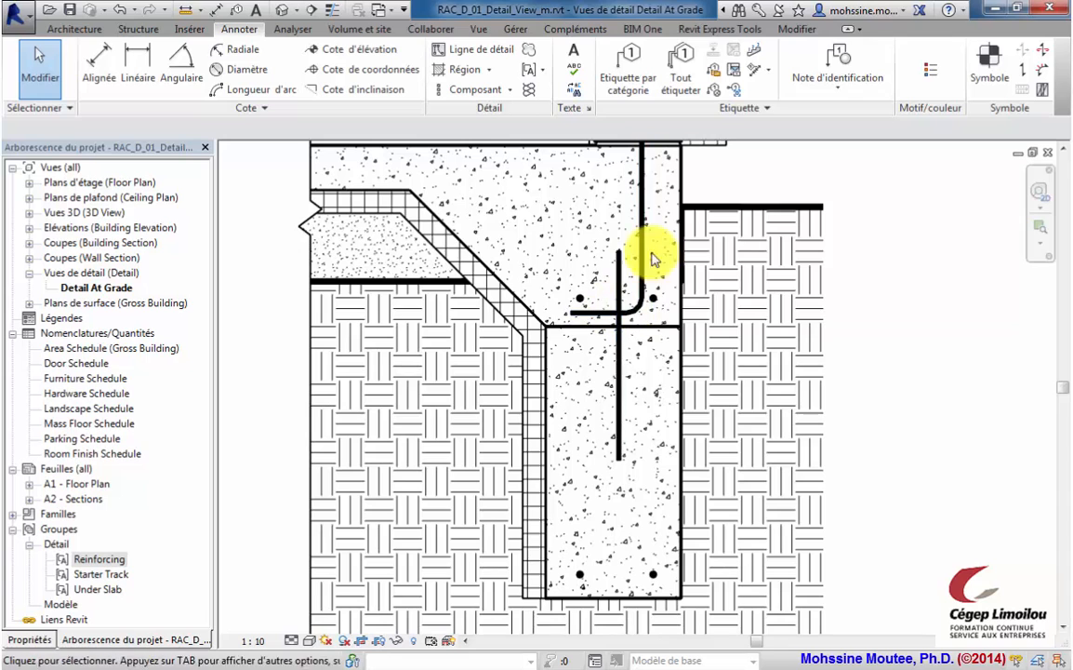
scroll(604, 501, "down", 3)
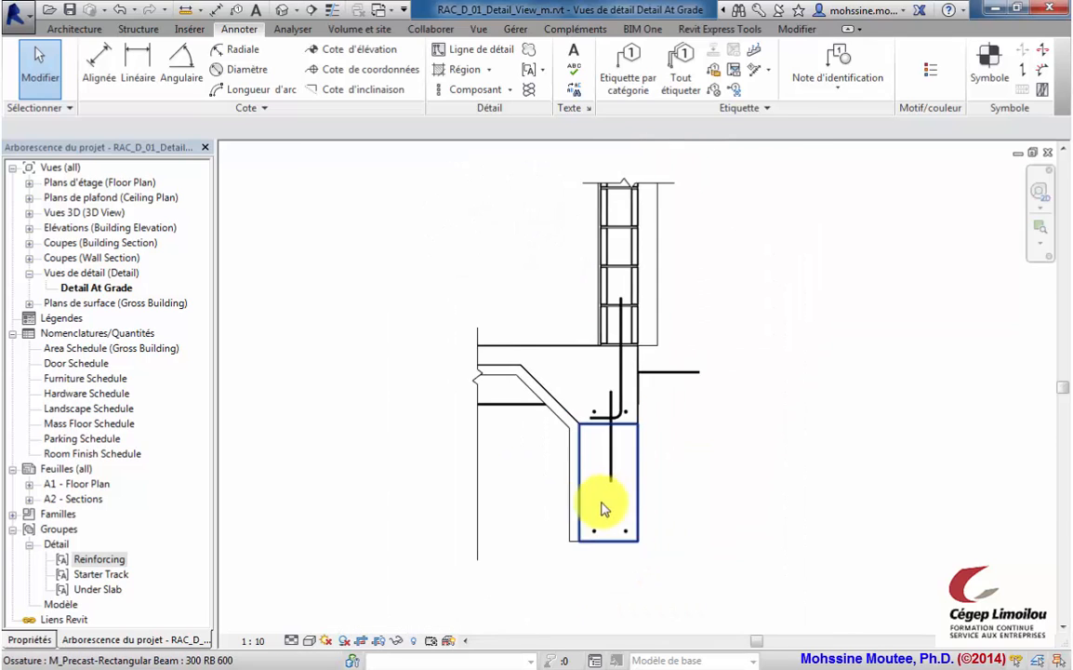
scroll(603, 507, "up", 3)
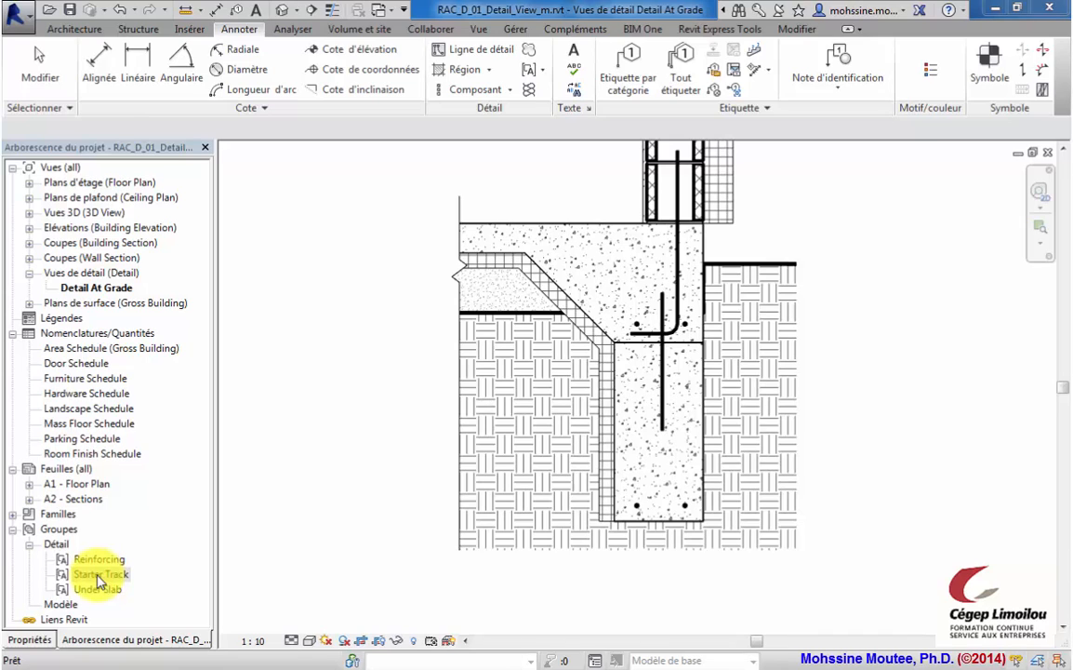
left_click_drag(98, 579, 400, 498)
scroll(606, 441, "up", 6)
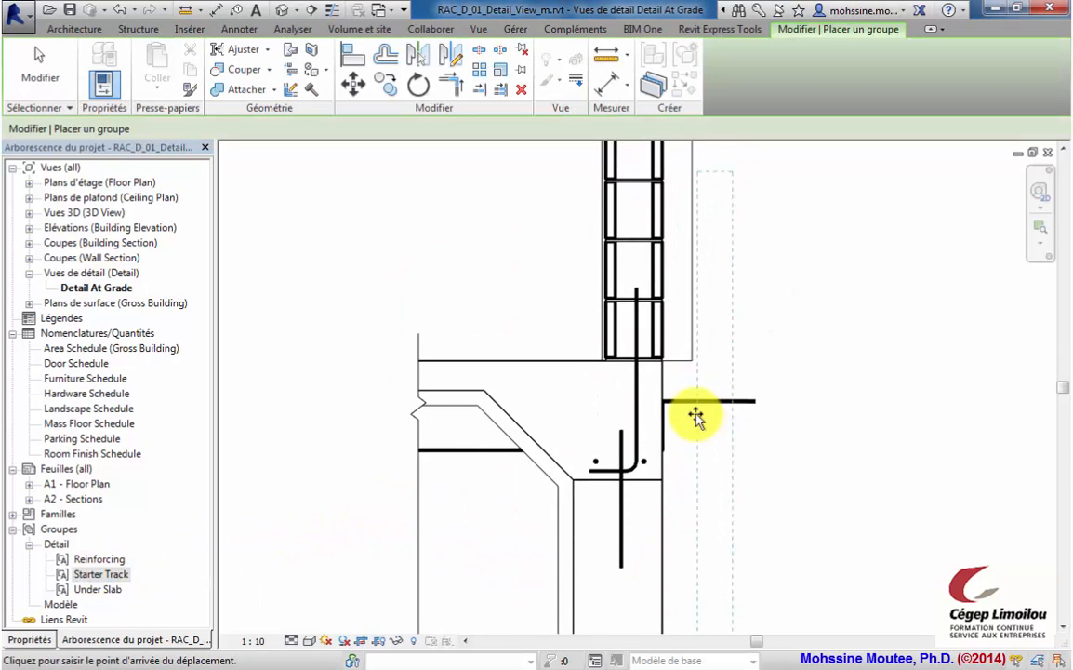
middle_click_drag(666, 372, 761, 449)
scroll(691, 425, "up", 1)
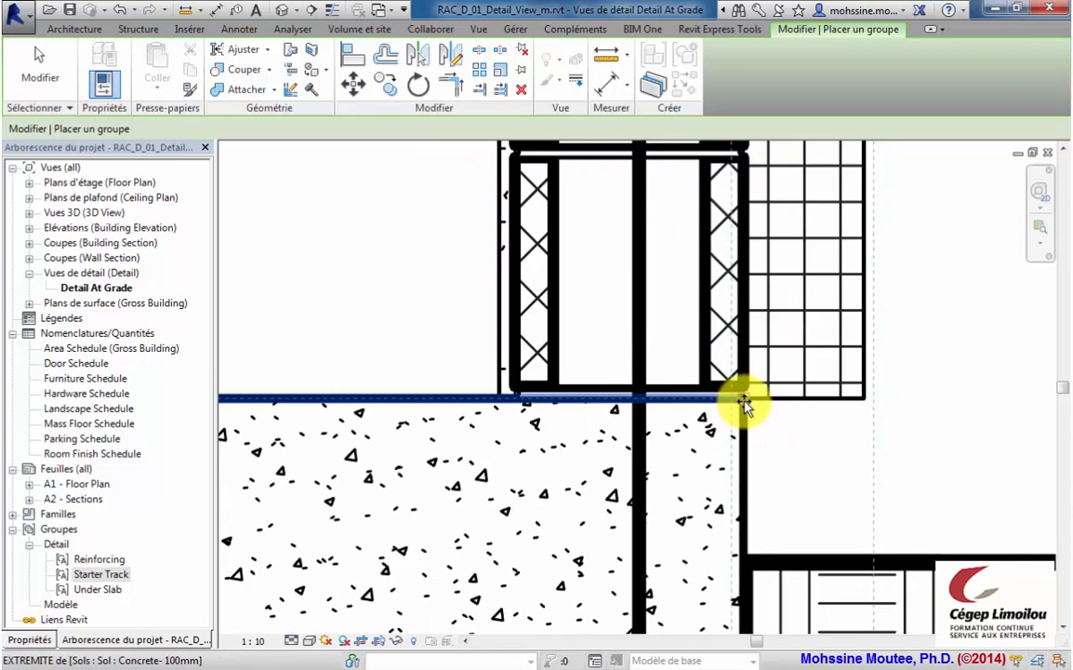
left_click(744, 402)
scroll(894, 440, "down", 4)
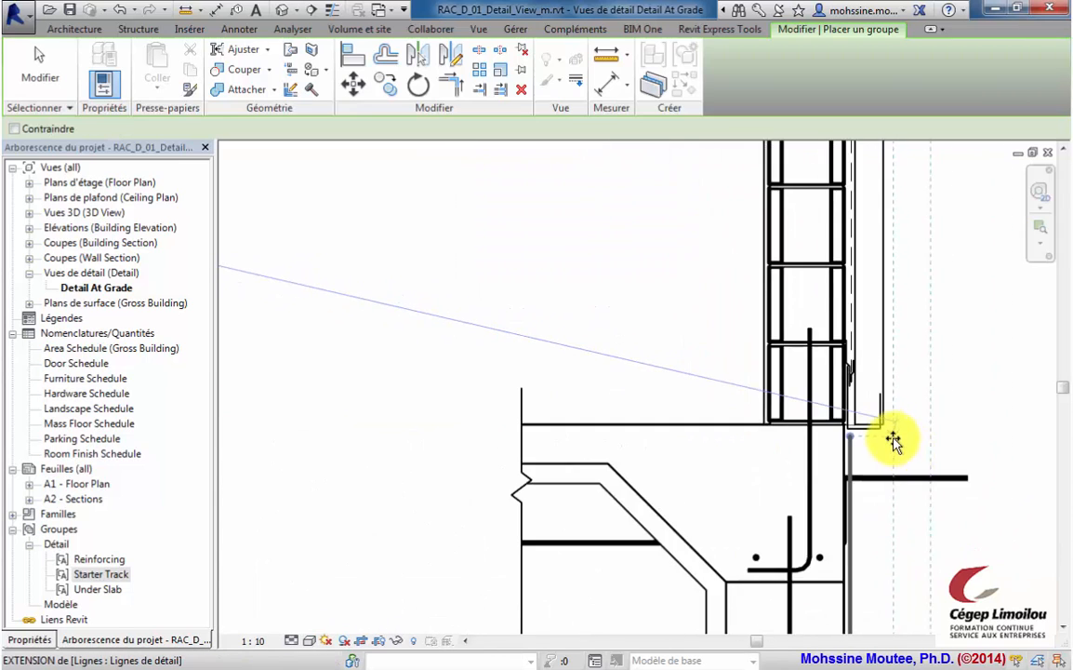
left_click(23, 90)
Step: Start a filled region and duplicate its Sand type under the name Concrete
scroll(609, 321, "up", 2)
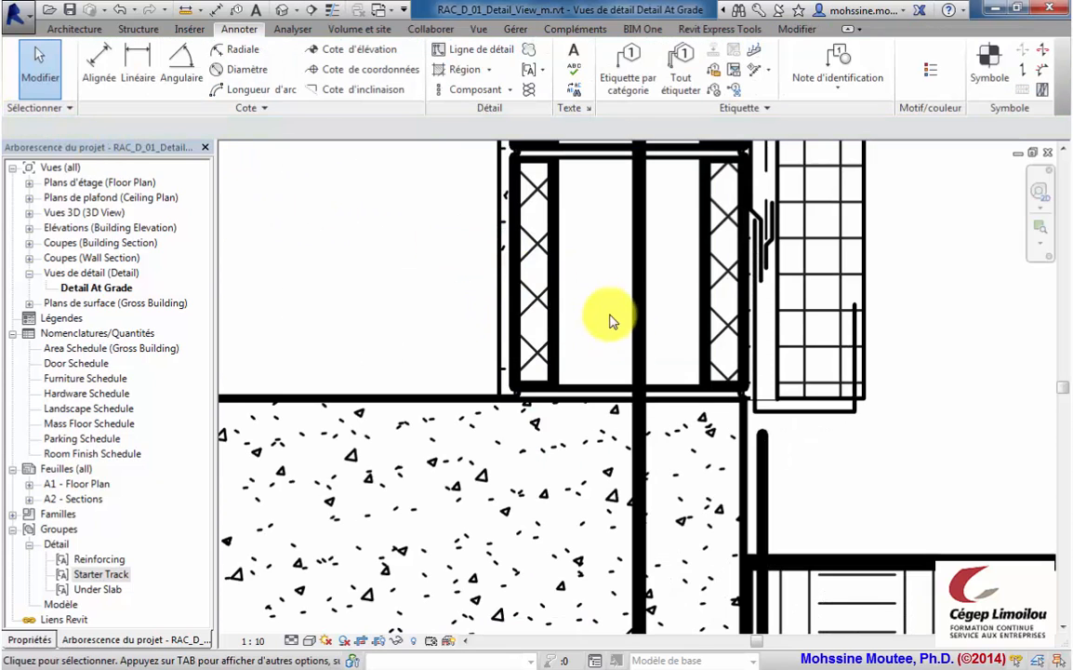
scroll(610, 314, "down", 1)
middle_click_drag(498, 268, 547, 340)
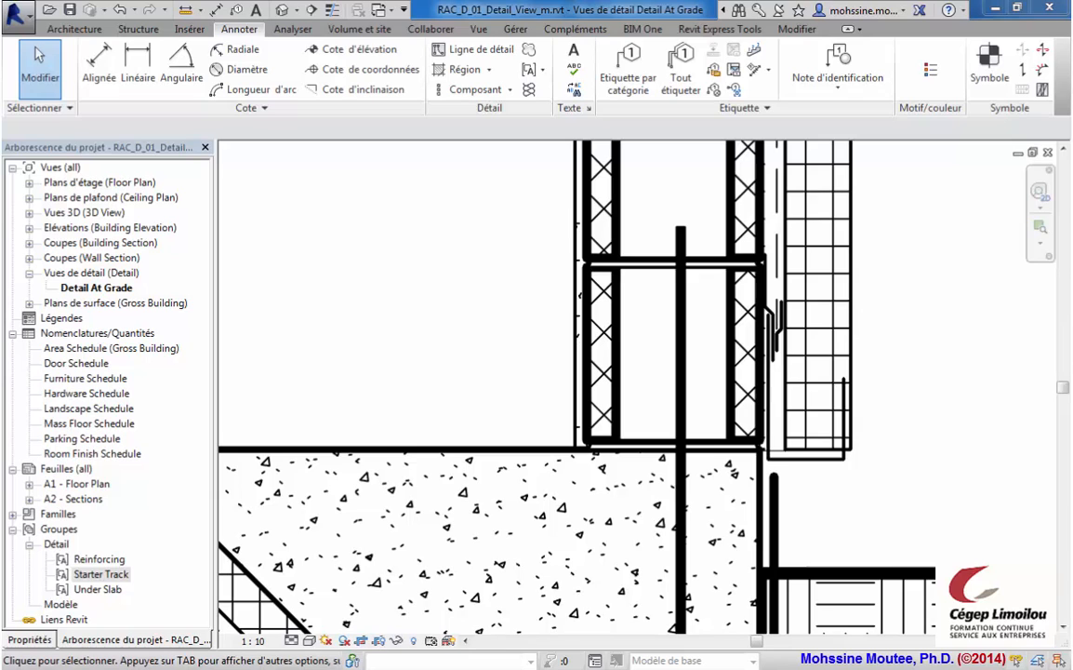
left_click(489, 71)
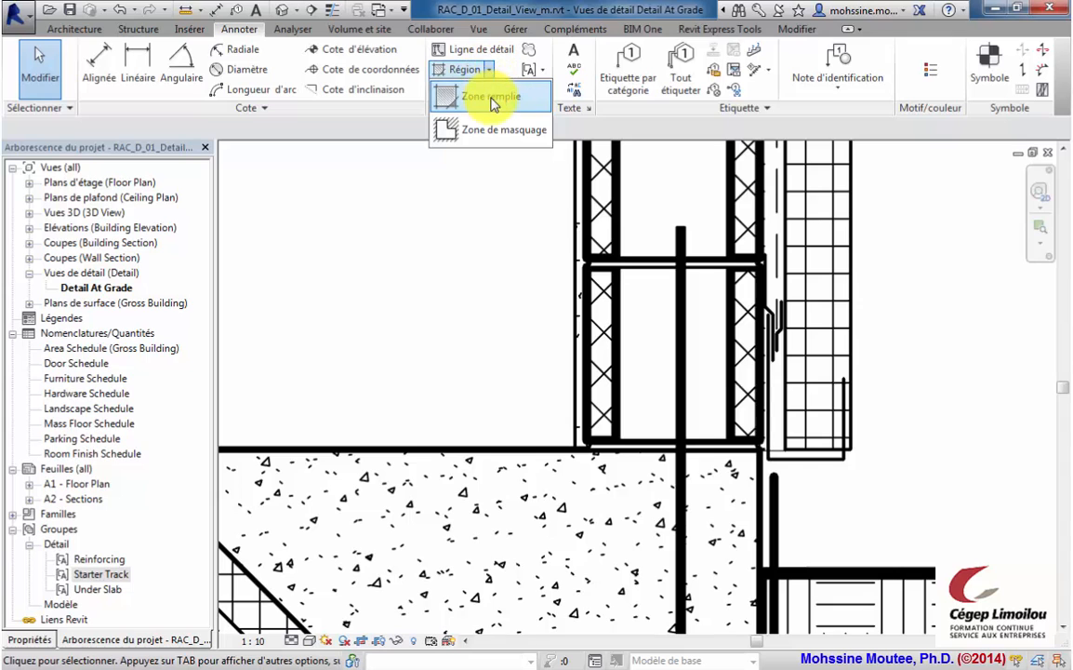
left_click(489, 100)
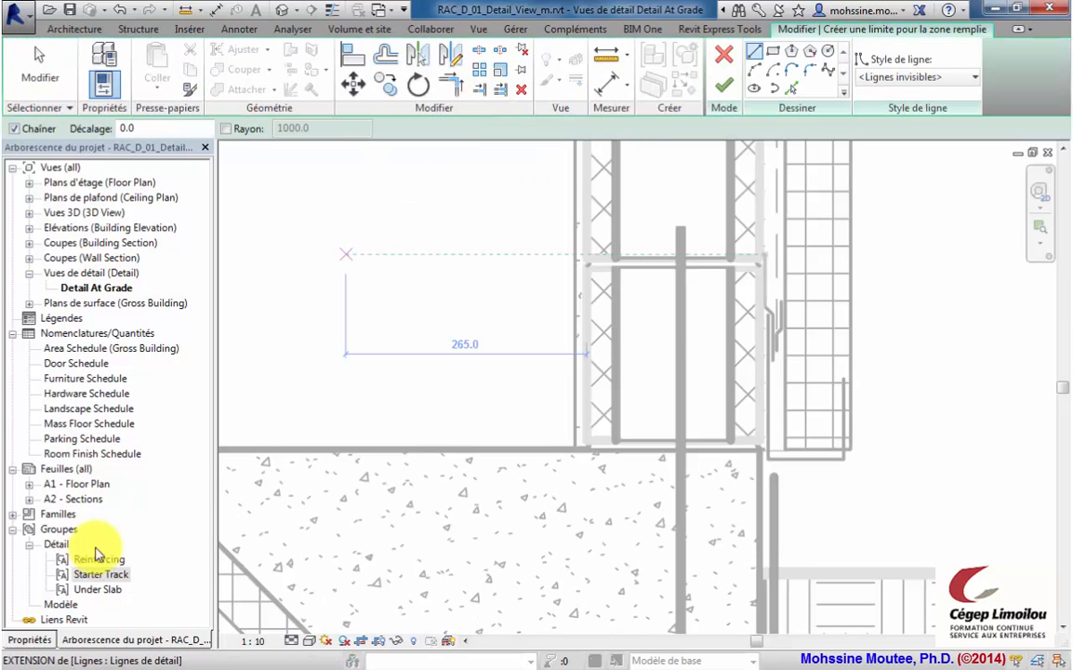
left_click(29, 639)
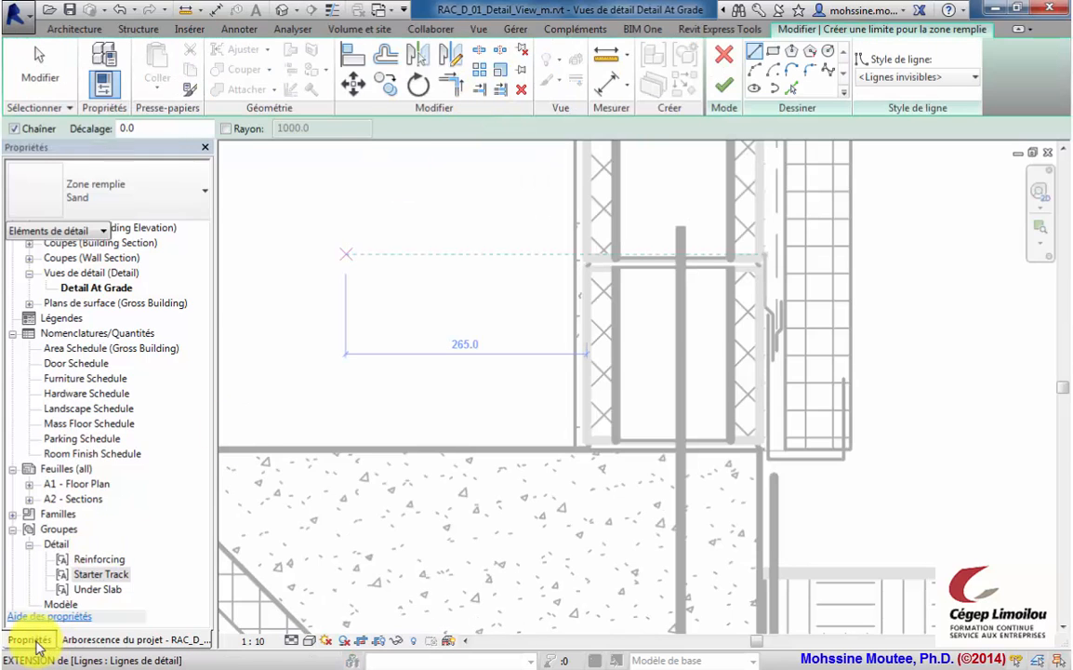
left_click(135, 190)
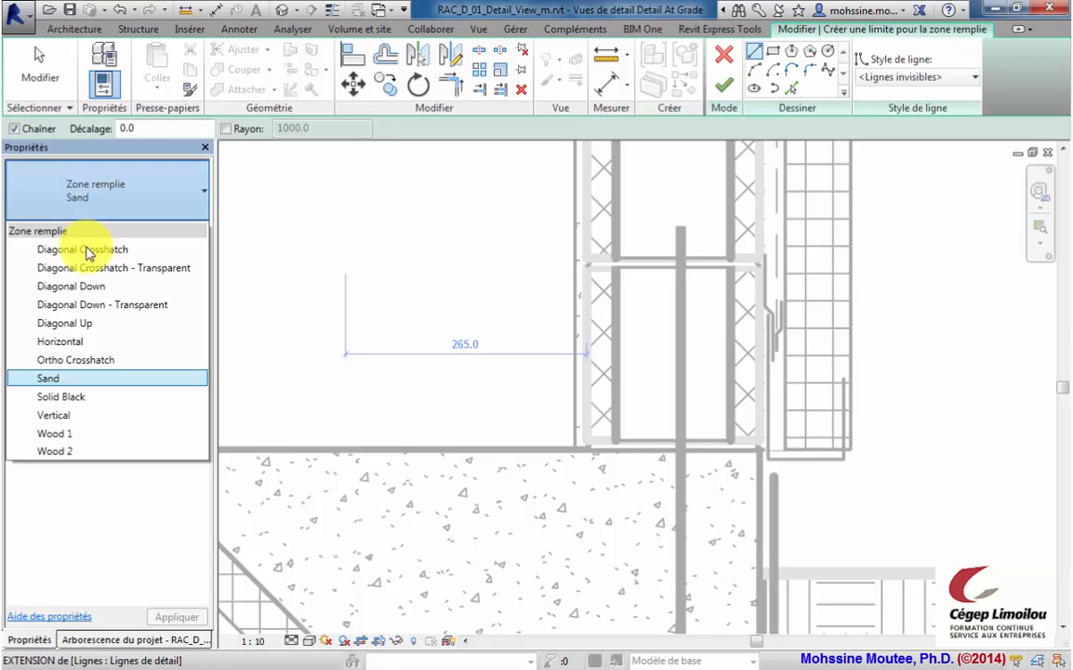
left_click(96, 181)
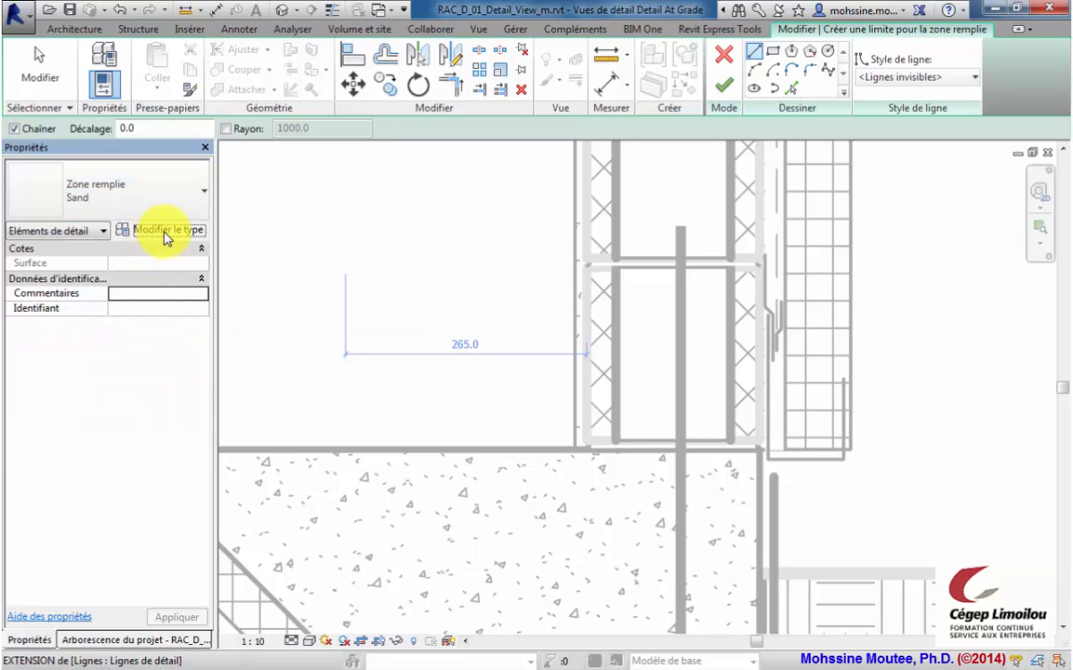
left_click(165, 230)
left_click(860, 188)
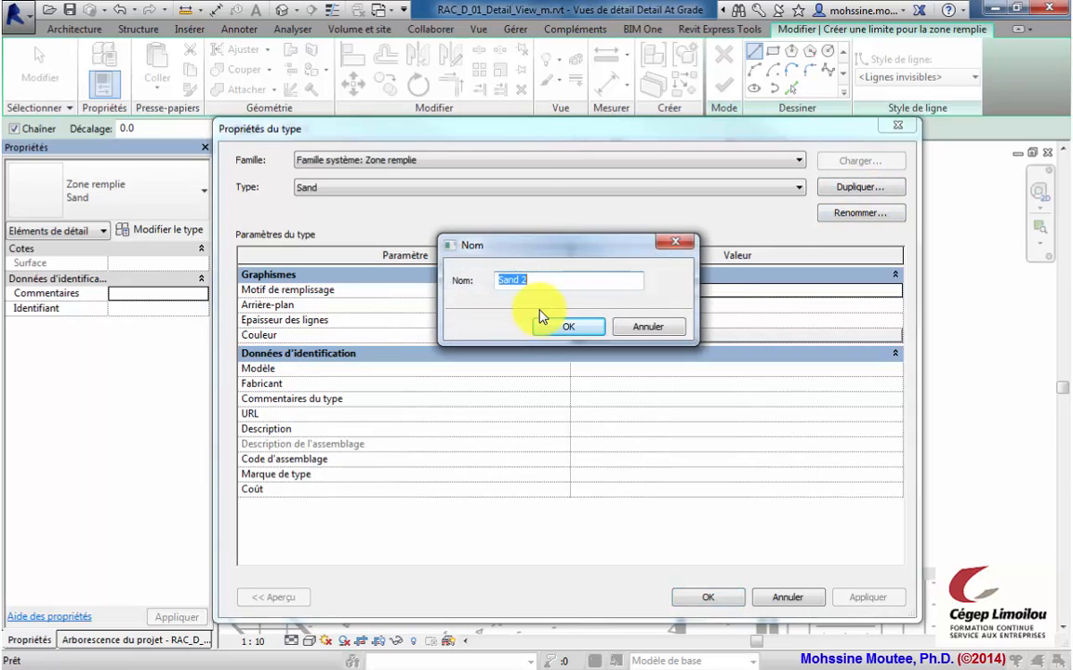
type("Concrete")
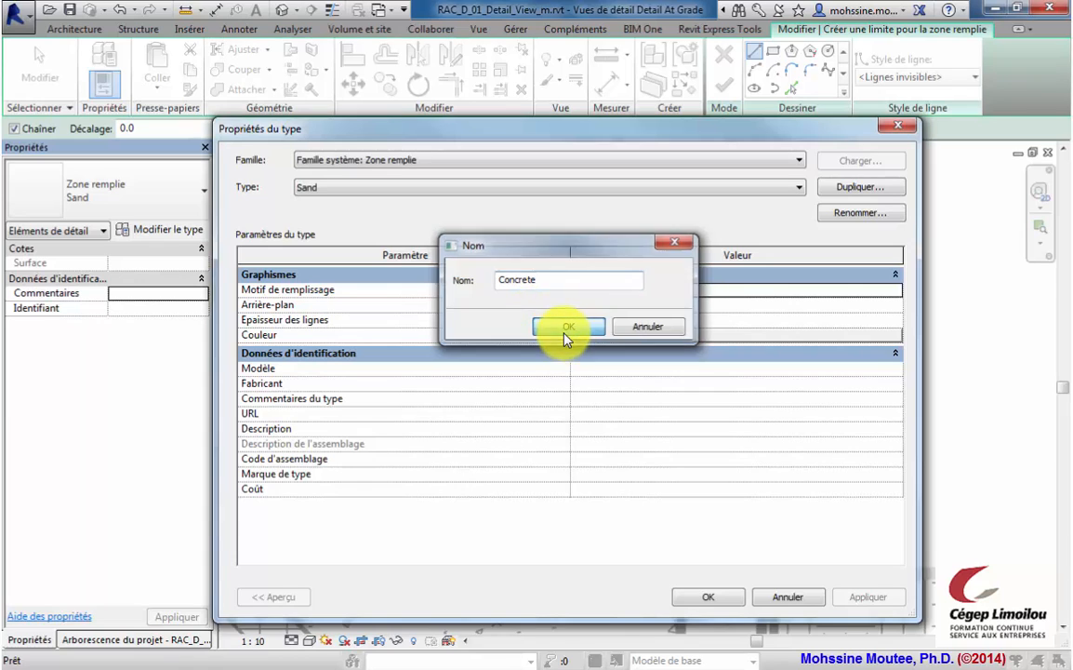
left_click(565, 330)
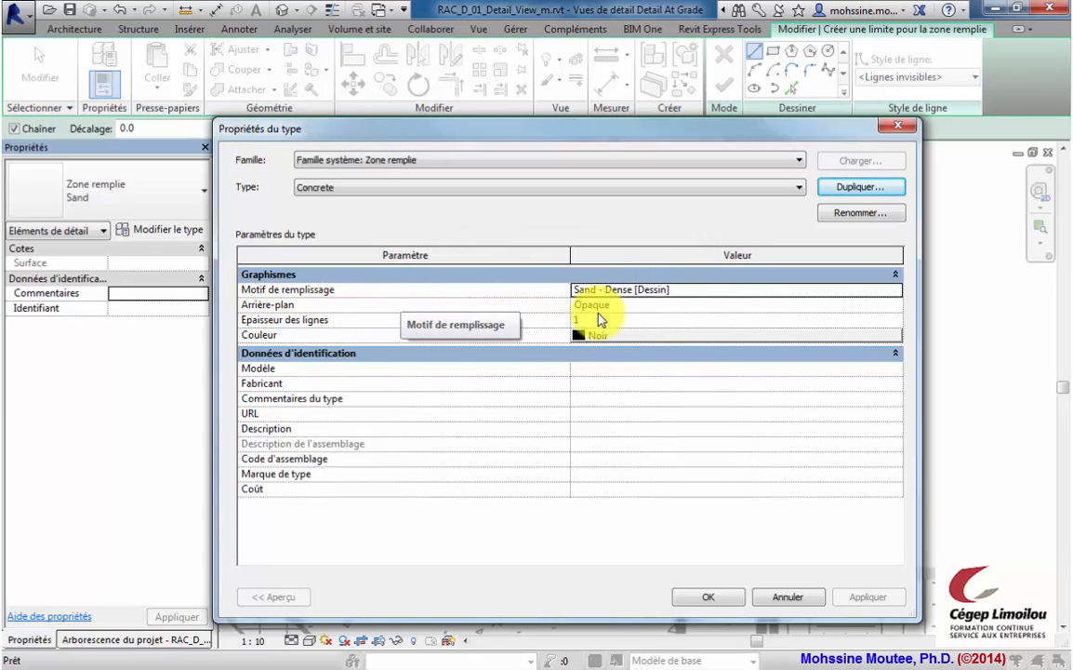
Step: Set the fill pattern of the duplicated Concrete filled region type to the Concrete drafting pattern
left_click(837, 290)
left_click(899, 293)
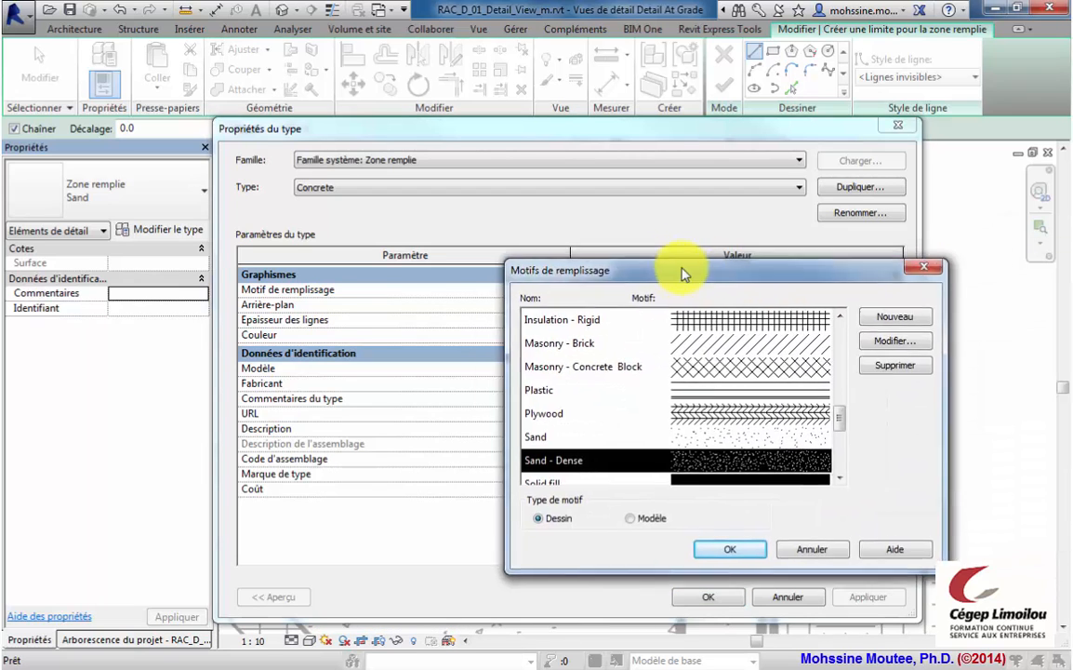
left_click_drag(680, 270, 596, 206)
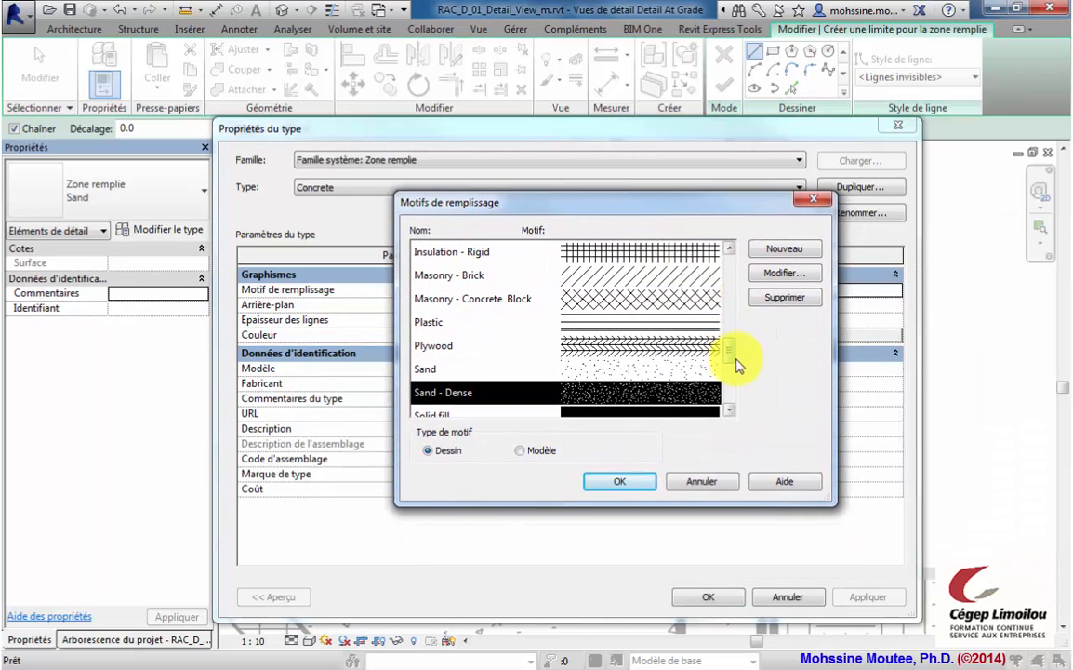
left_click_drag(729, 354, 729, 265)
left_click(445, 300)
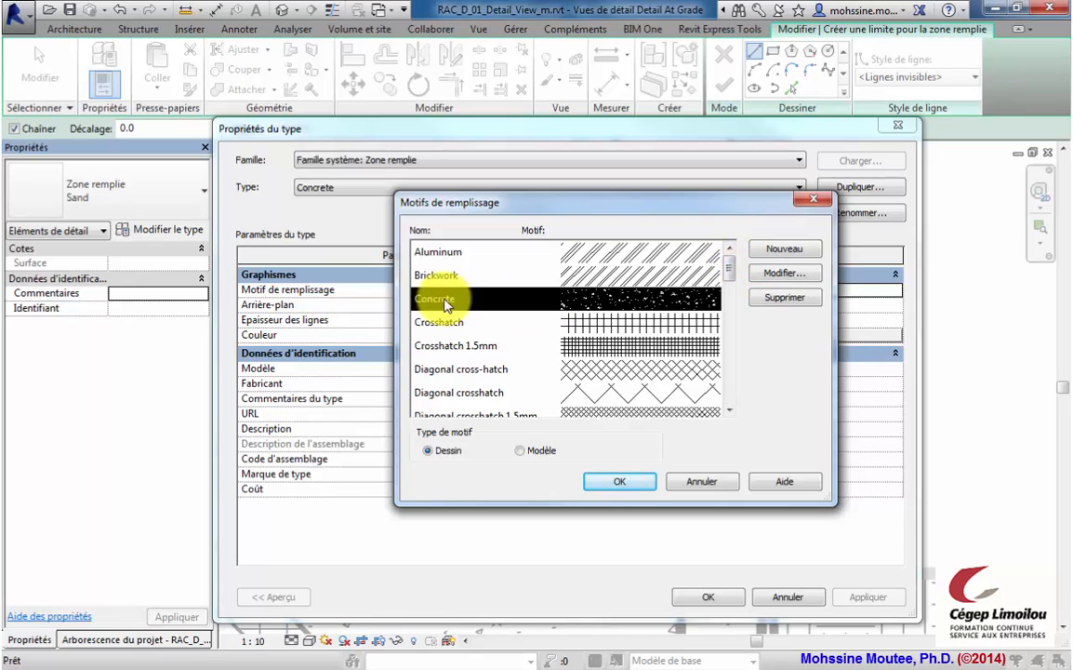
left_click(610, 483)
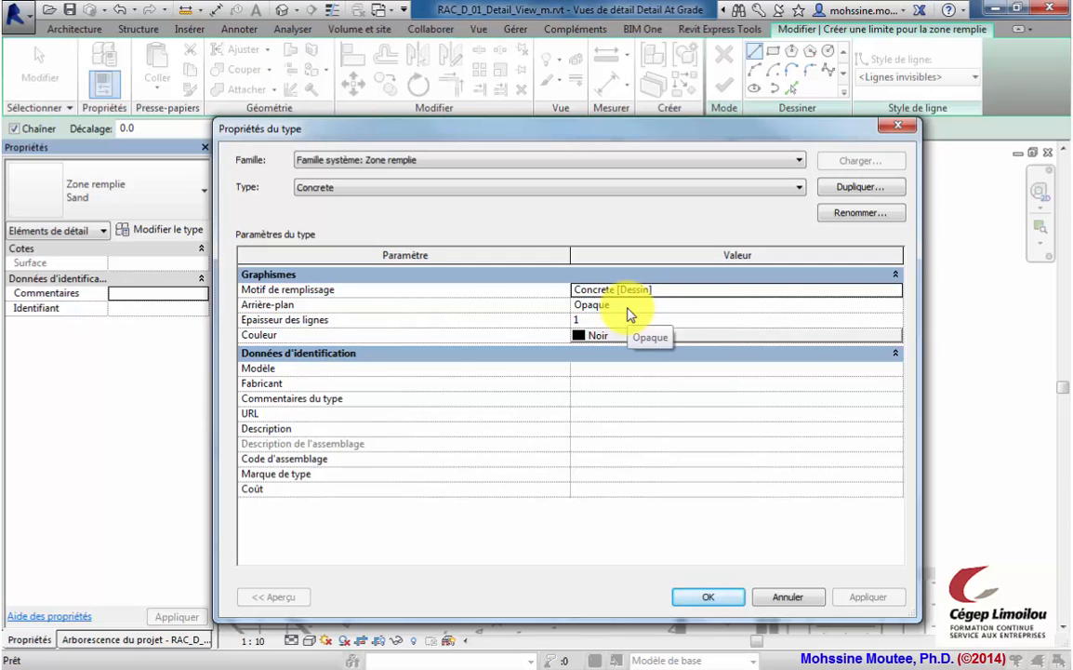
Step: Make the Concrete filled region type's background transparent and accept the type properties
left_click(766, 304)
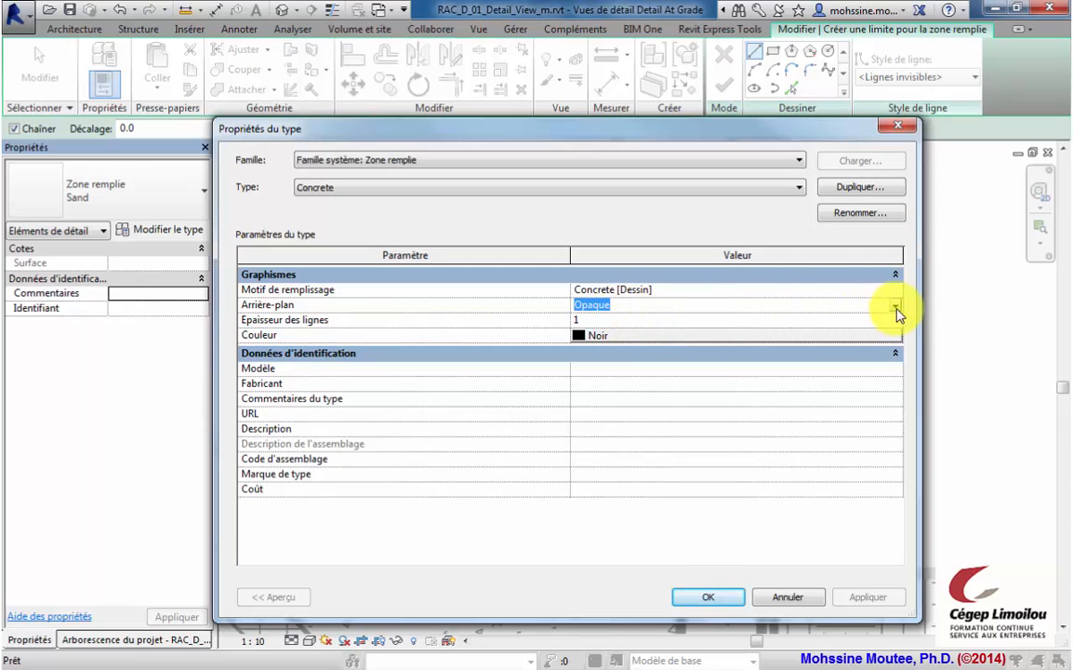
left_click(896, 307)
left_click(619, 333)
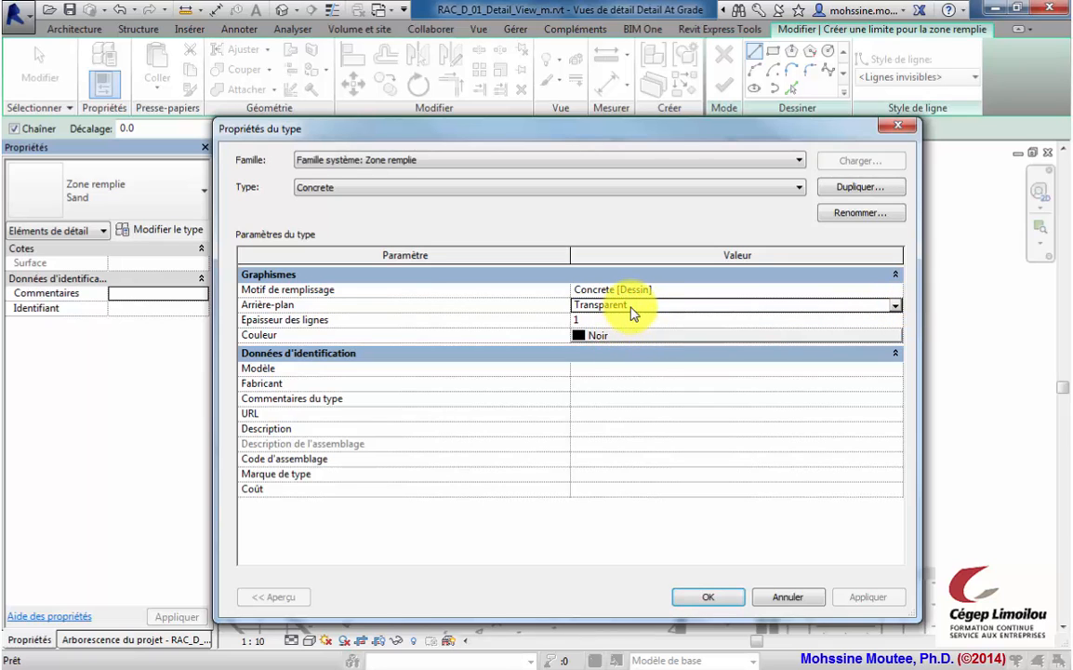
left_click(703, 598)
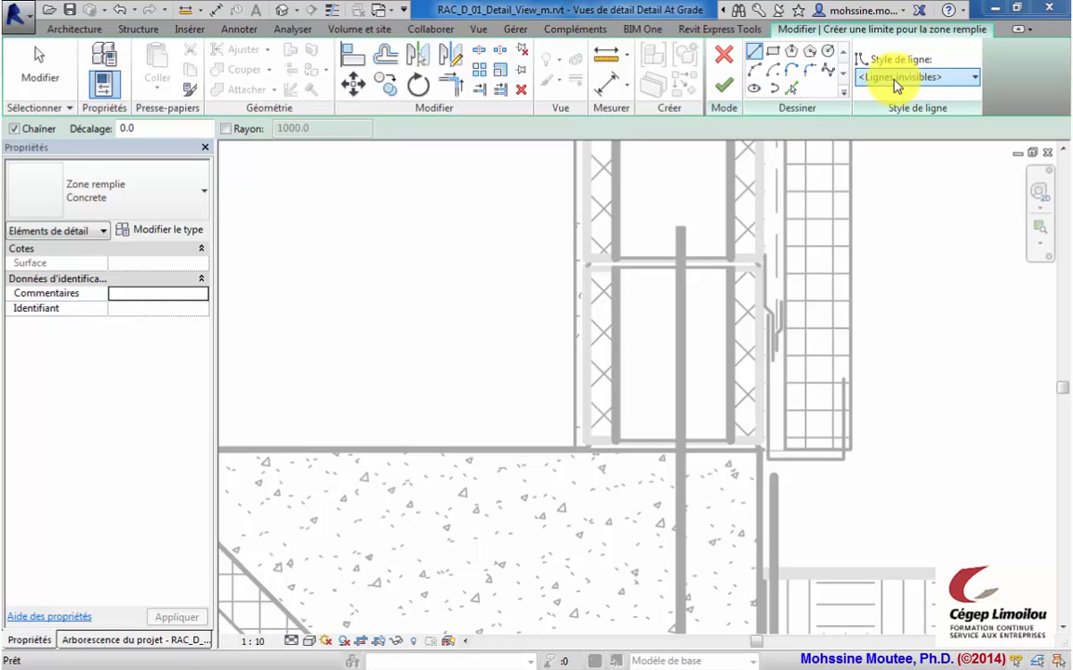
Step: Sketch a rectangular Concrete region with invisible lines from the lowest block's core to above the wall's upper break line, and finish it
left_click(773, 51)
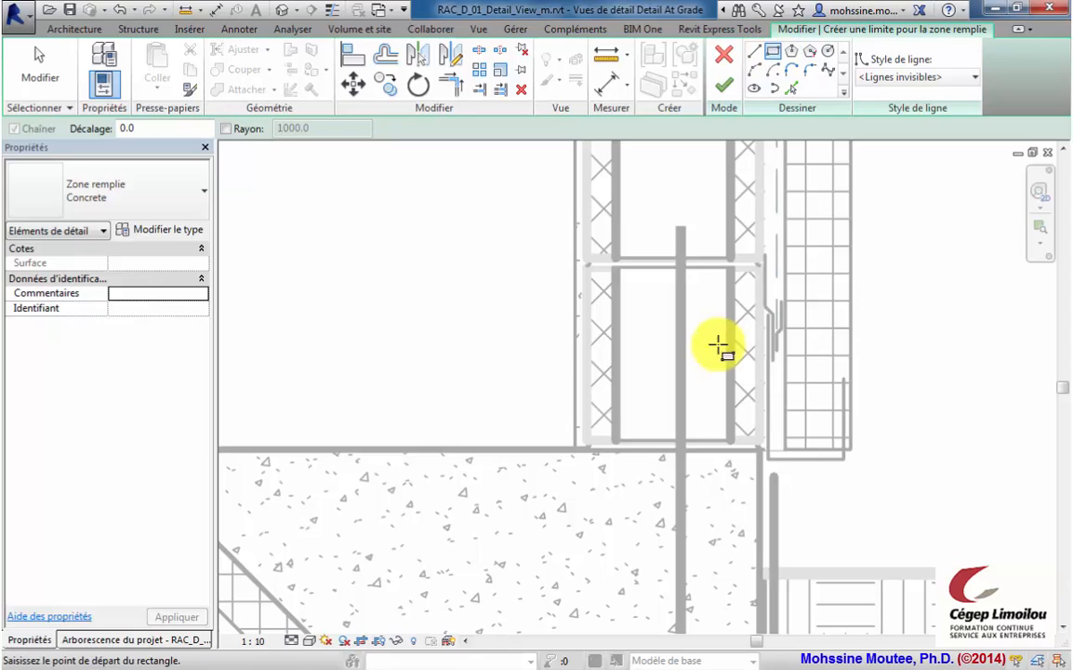
left_click(619, 439)
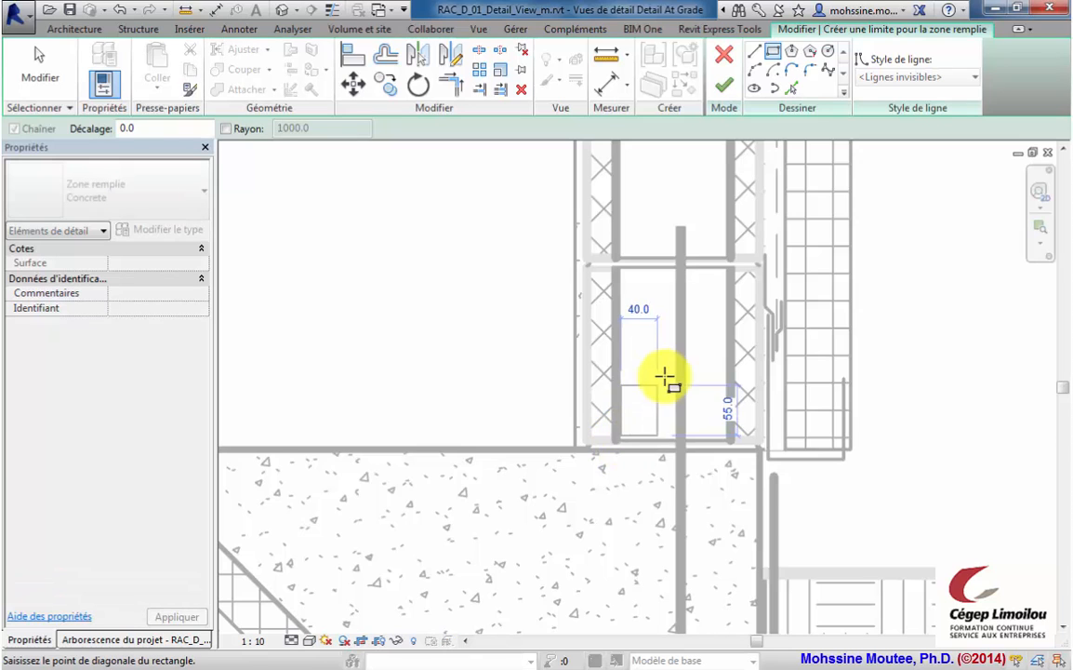
scroll(664, 379, "up", 3)
scroll(662, 437, "down", 4)
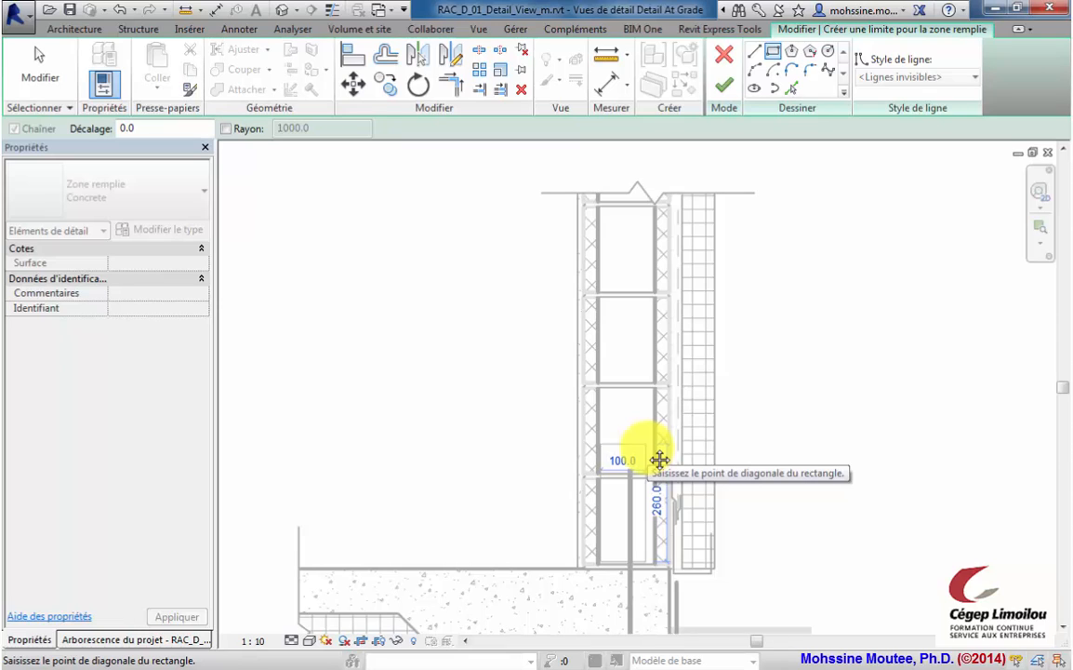
middle_click_drag(652, 296, 660, 443)
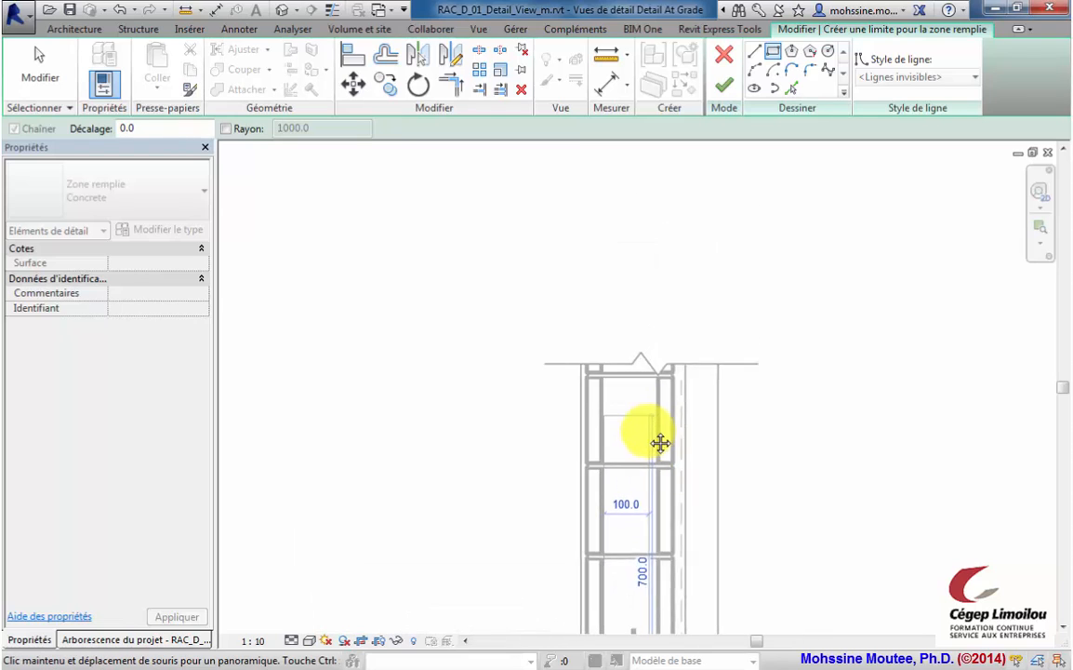
scroll(661, 443, "up", 4)
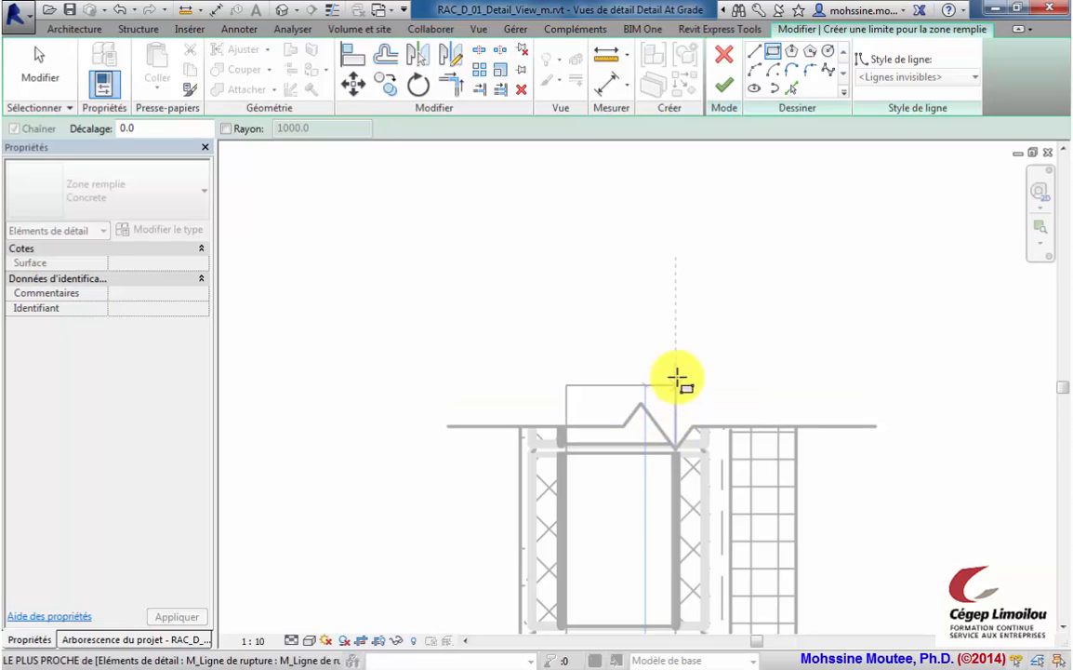
scroll(669, 351, "up", 1)
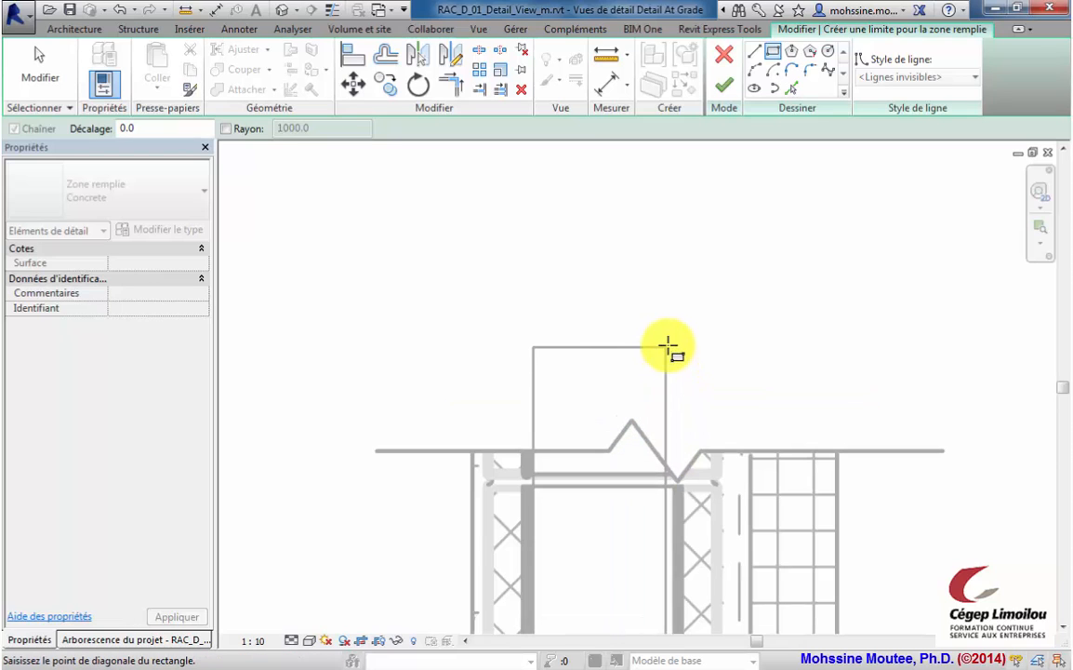
left_click(667, 347)
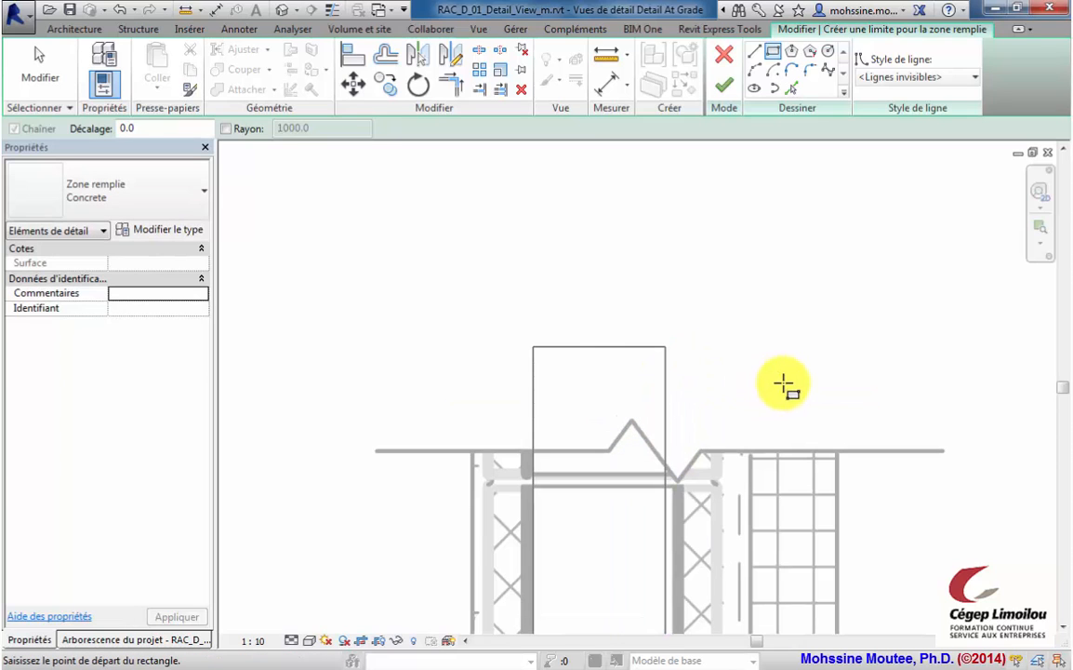
left_click(724, 86)
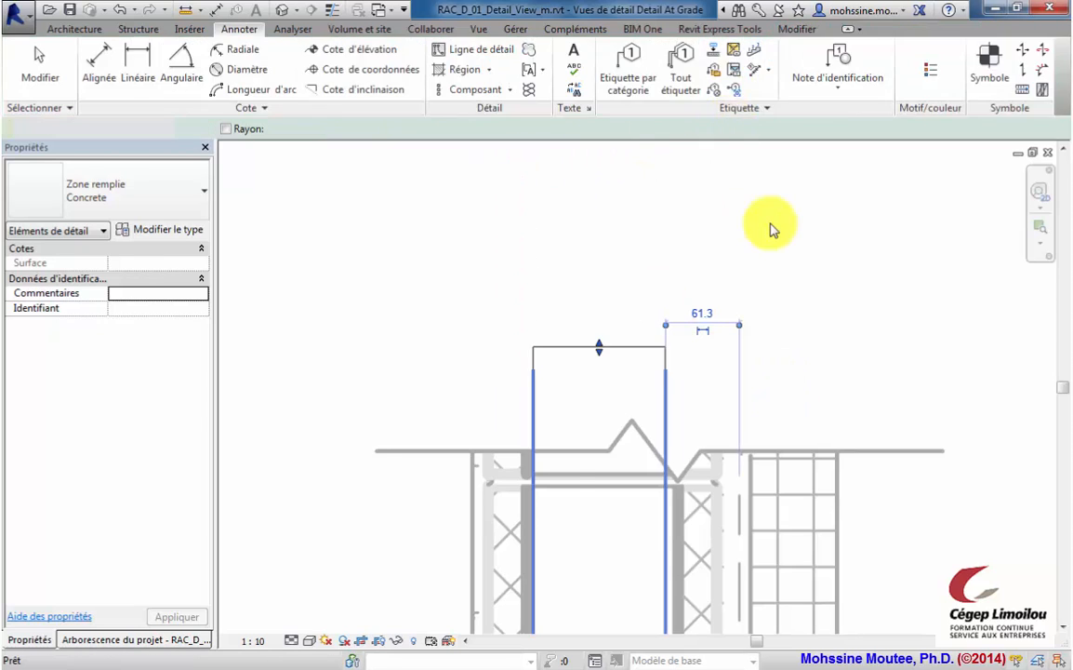
Step: Bring the horizontal break line at the wall's upper end in front of the Concrete region, then deselect it
scroll(904, 334, "down", 1)
middle_click_drag(941, 402, 844, 309)
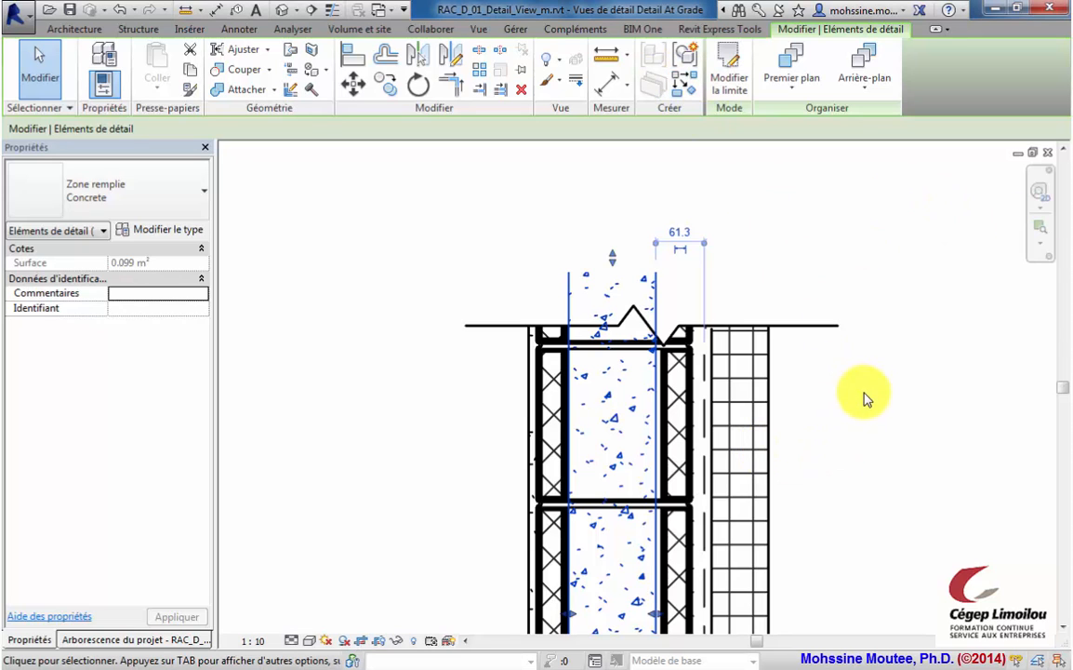
left_click(824, 368)
left_click(814, 328)
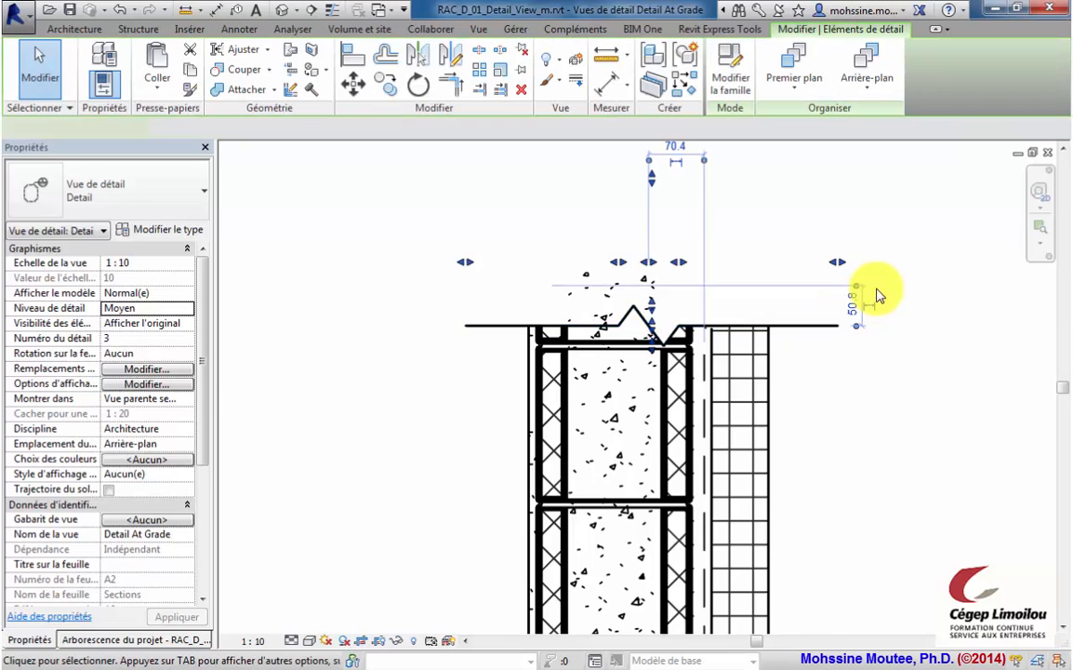
left_click(793, 80)
left_click(800, 119)
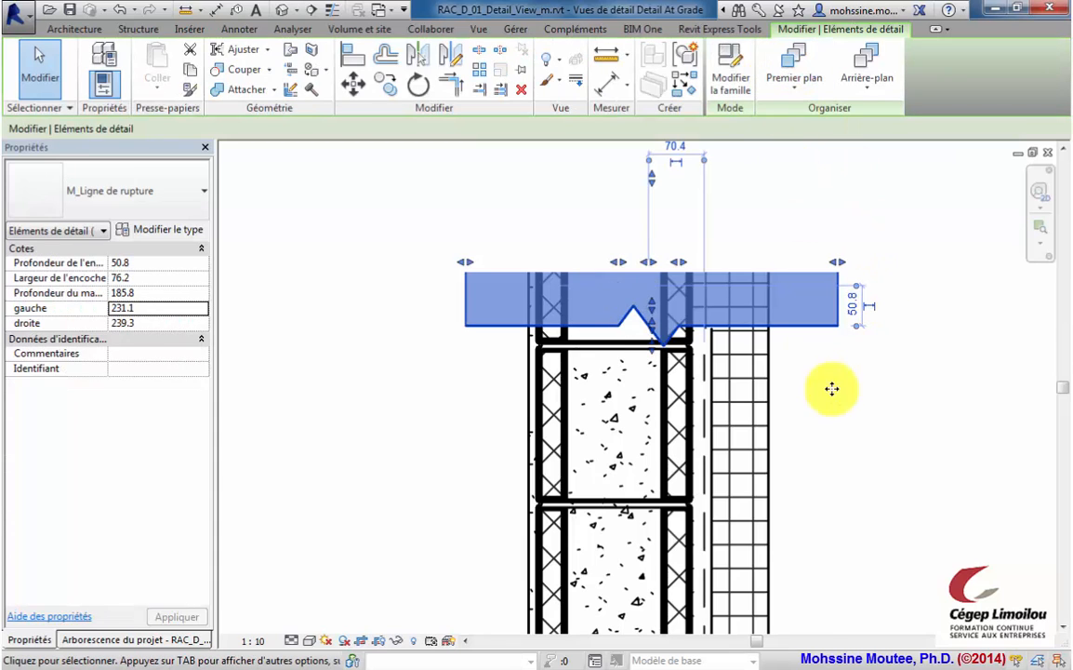
left_click(850, 408)
Step: Bring the Concrete filled region in the block cores to the front of the other detail elements
scroll(851, 407, "down", 1)
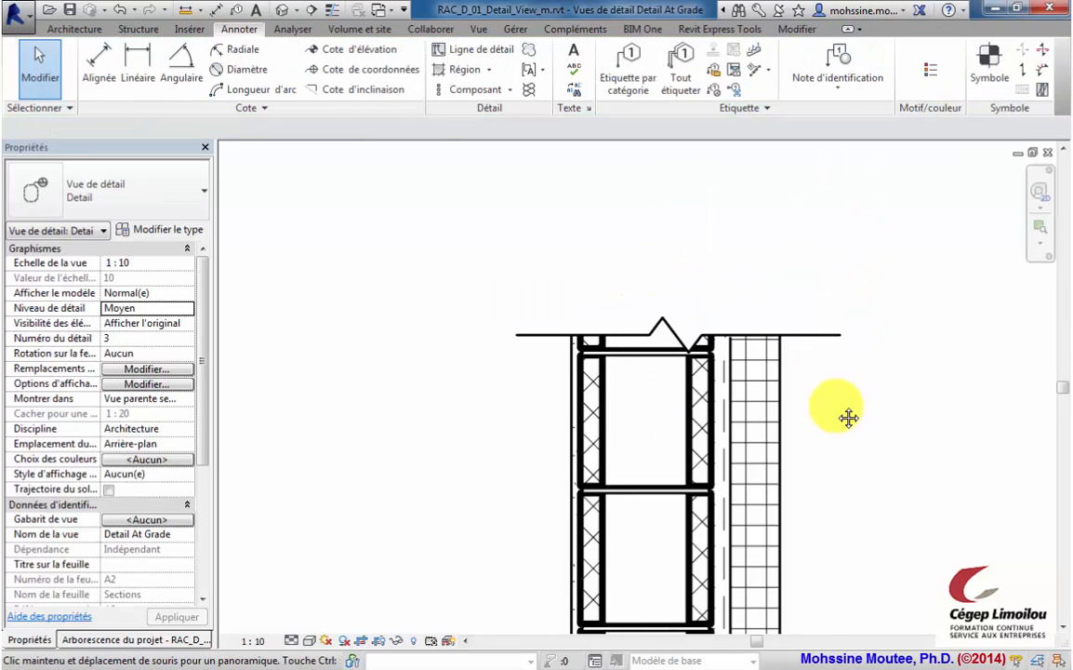
middle_click_drag(848, 418, 848, 384)
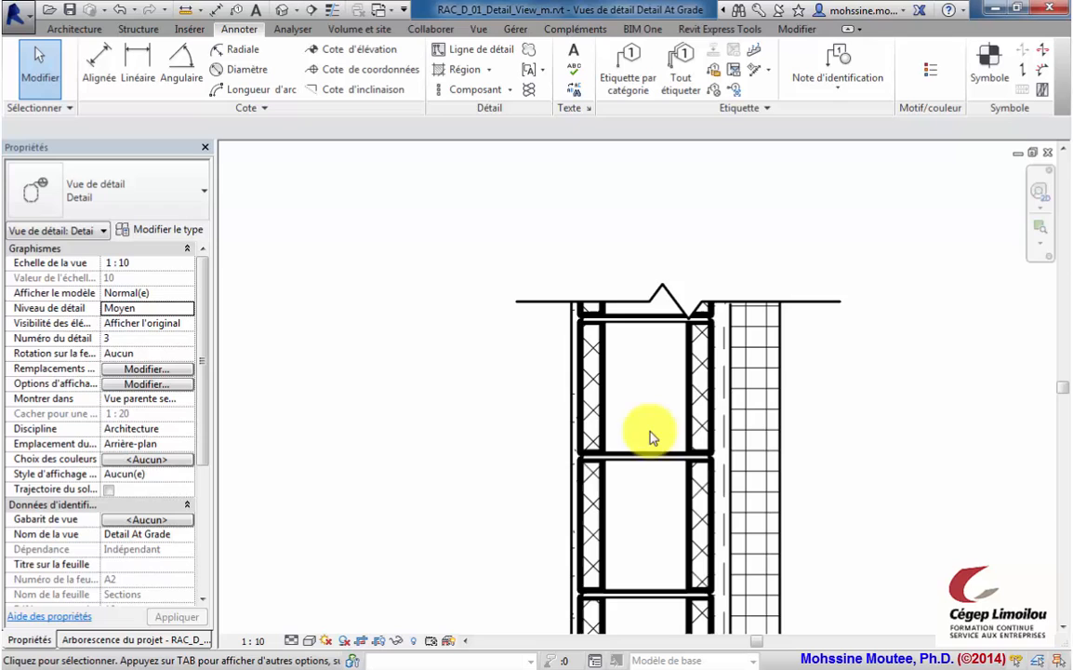
left_click(684, 297)
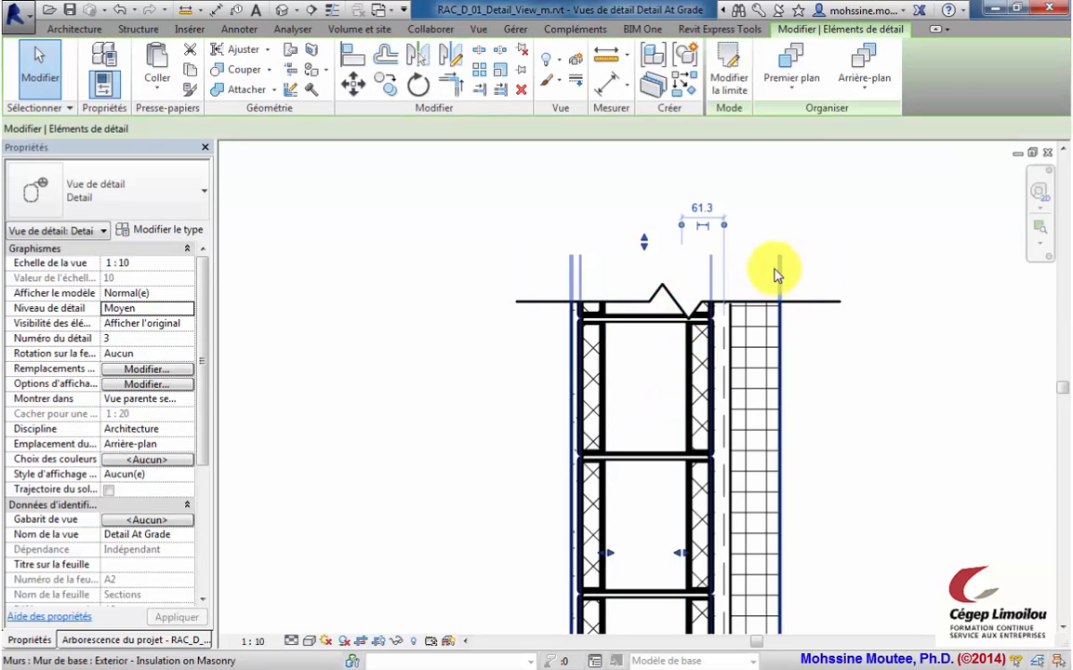
left_click(784, 93)
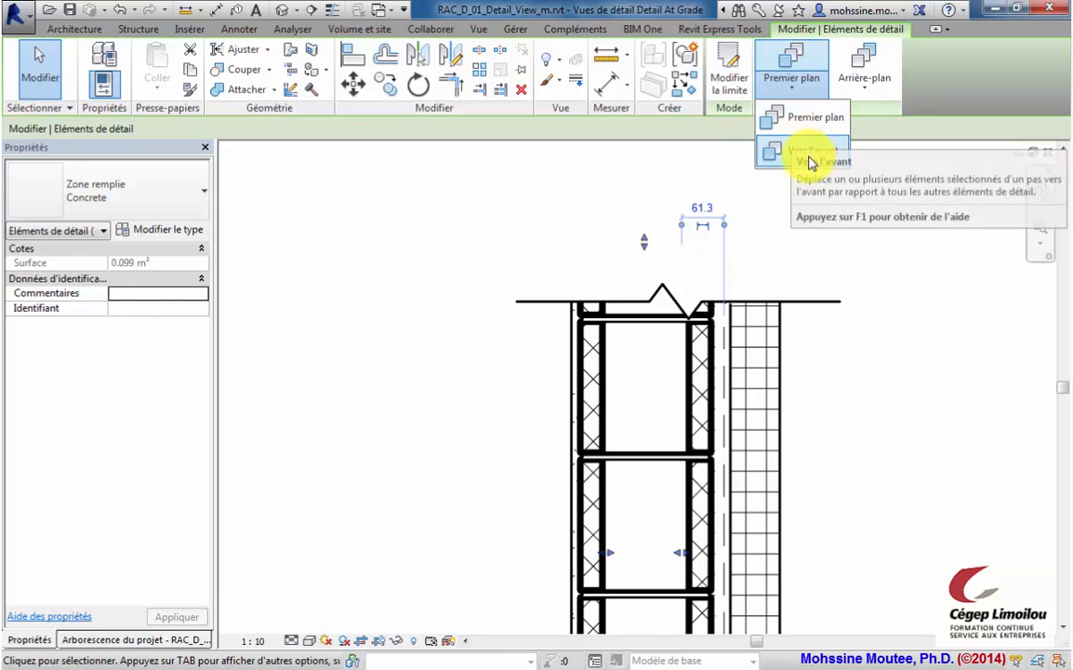
left_click(812, 119)
left_click(886, 352)
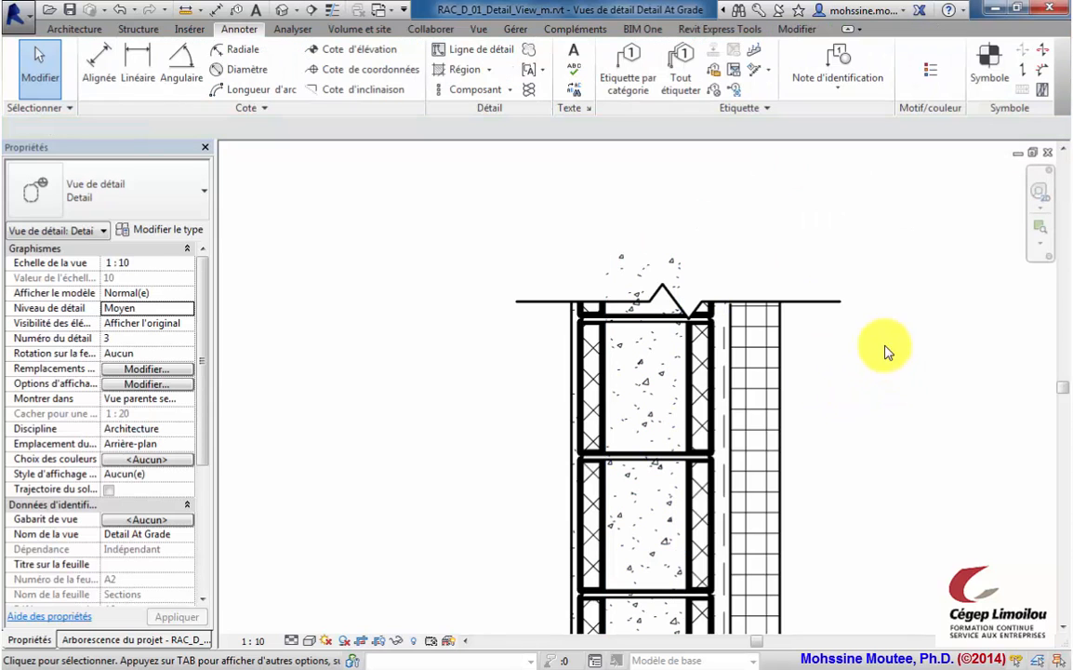
Step: Bring the wall's upper break line back to the front so it masks the protruding Concrete fill
left_click(837, 302)
left_click(805, 98)
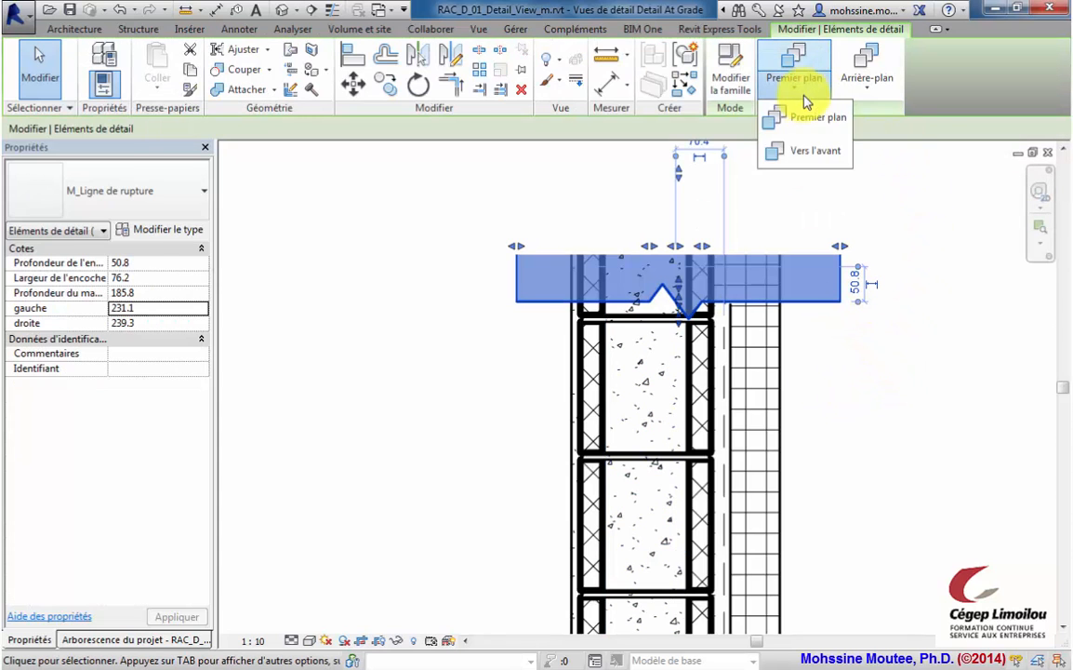
left_click(807, 118)
left_click(850, 401)
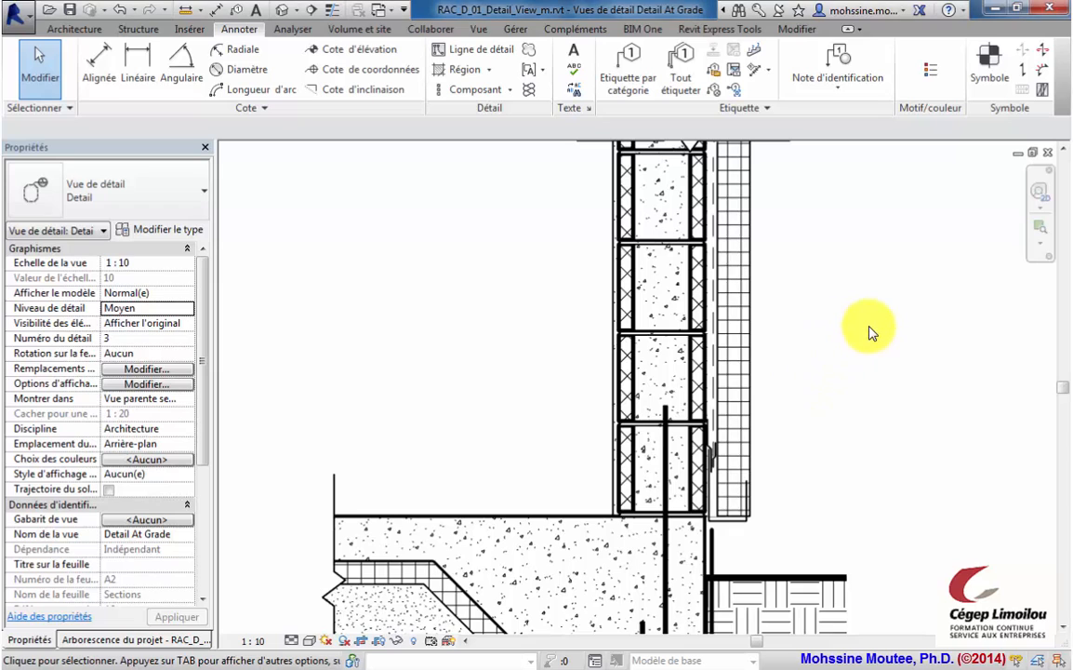
Step: Start a 2.5mm Arial text note with a two-segment leader running from the wall's inner face near the upper break line to the exterior side
scroll(865, 321, "down", 3)
mouse_move(865, 321)
middle_mouse_down()
mouse_move(757, 324)
mouse_move(774, 379)
mouse_move(749, 359)
mouse_move(802, 333)
mouse_move(761, 360)
middle_mouse_up()
scroll(712, 310, "up", 2)
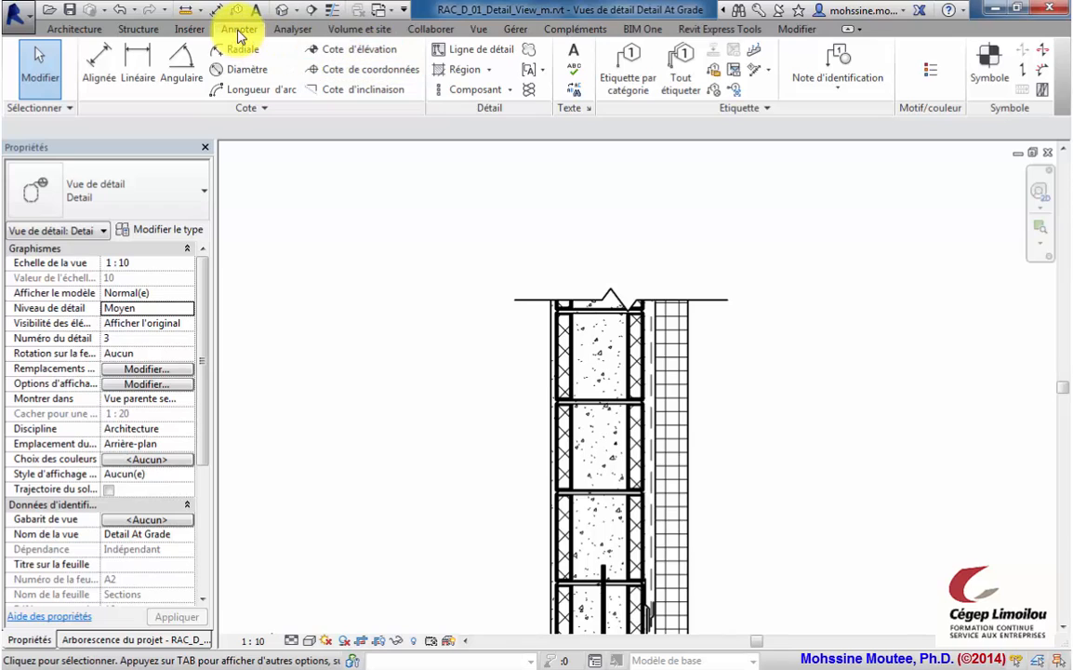
left_click(573, 53)
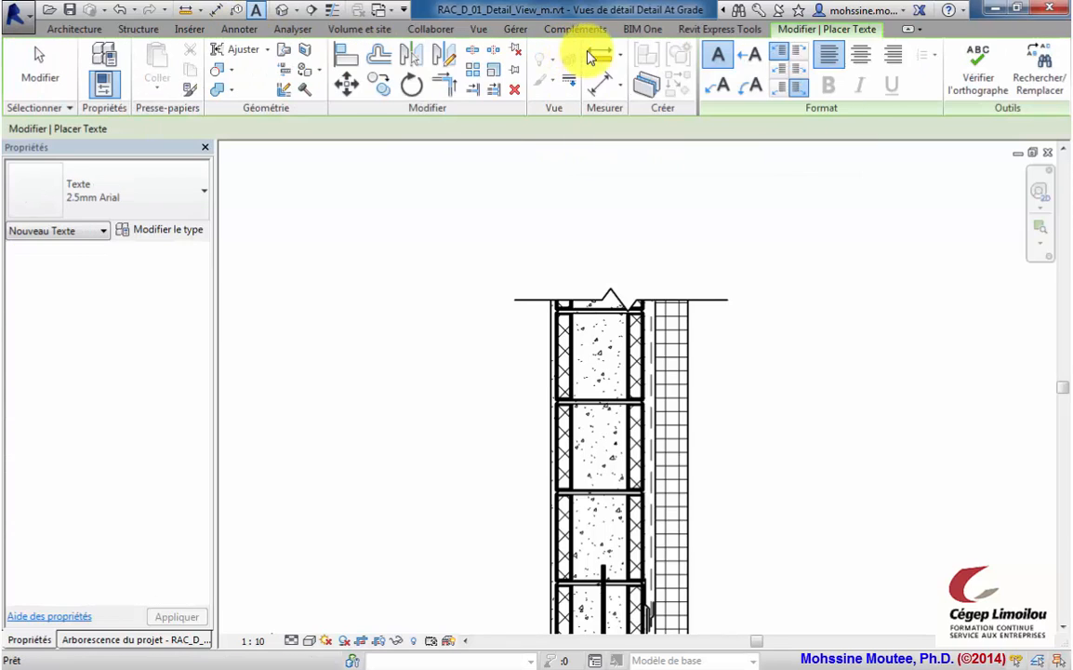
left_click(717, 90)
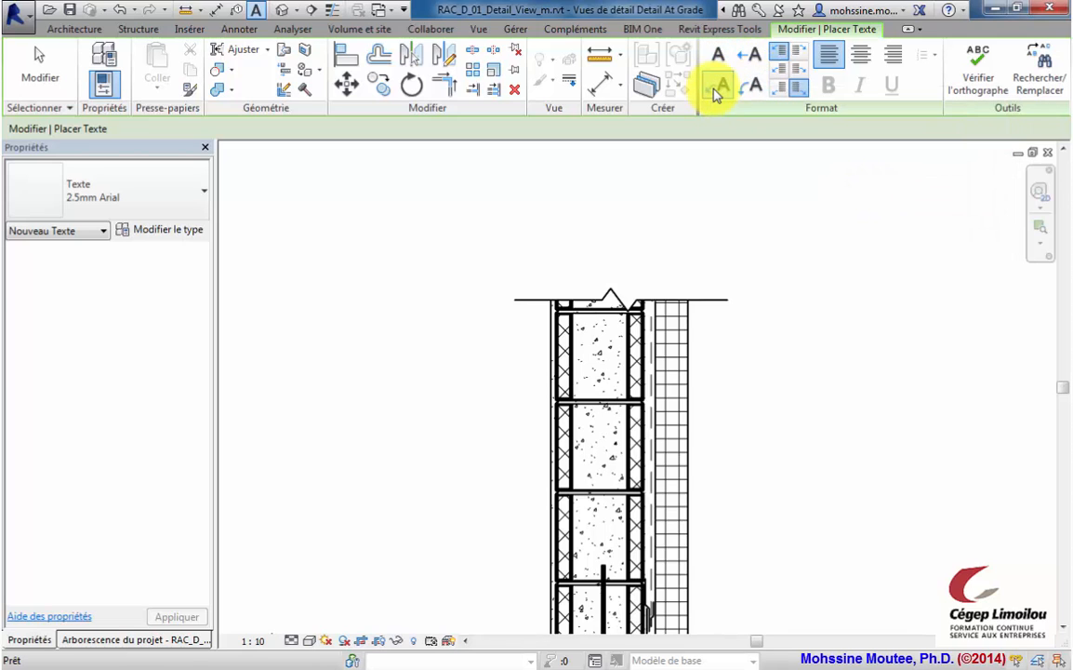
left_click(606, 296)
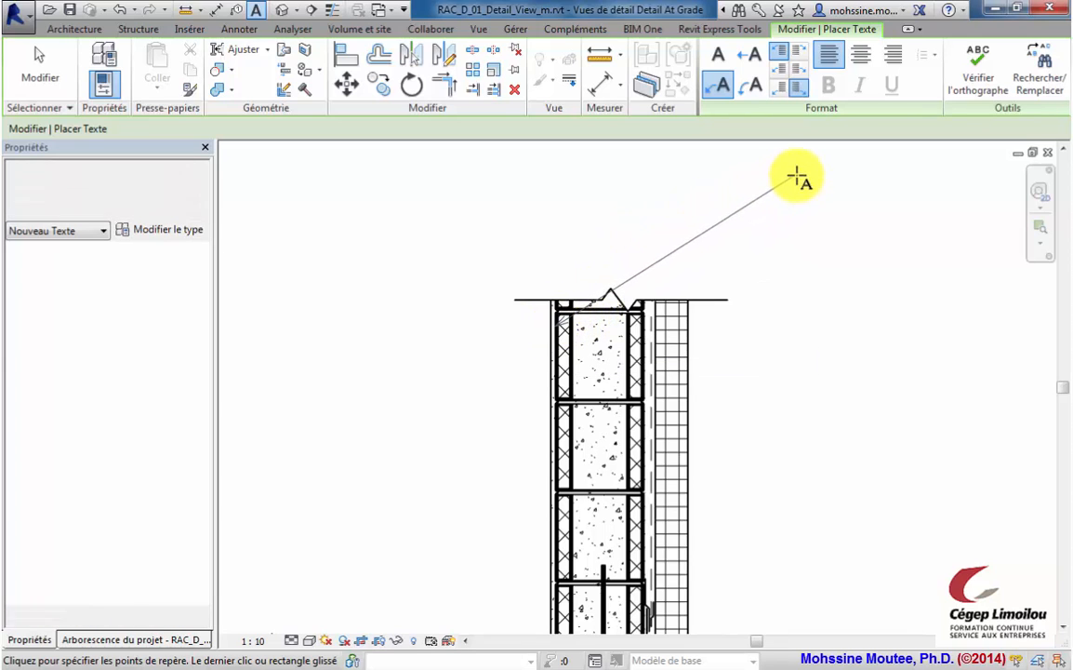
left_click(797, 172)
left_click(886, 176)
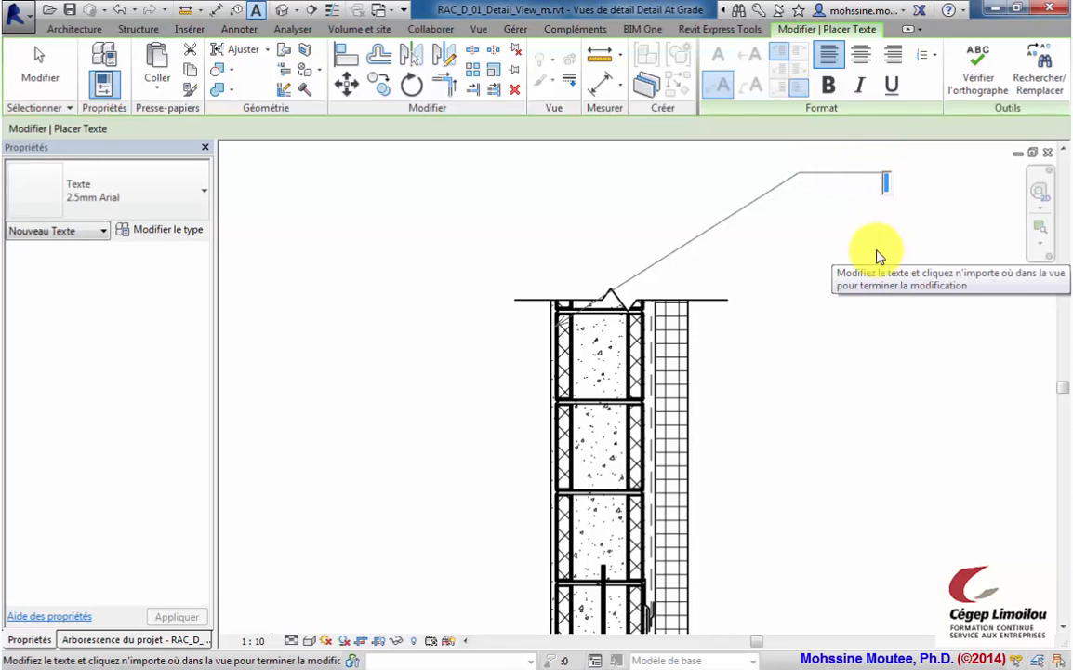
Step: Enter "13mm gypsum Board" as the leader note's text and end text placement
type("13mm gyp")
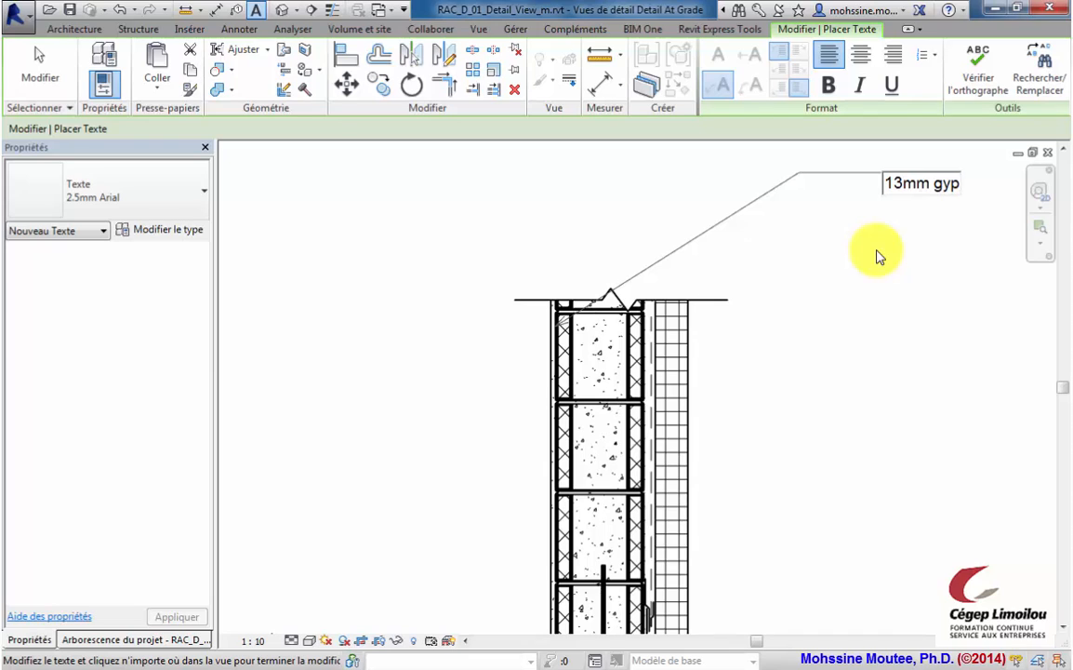
type("sum Board")
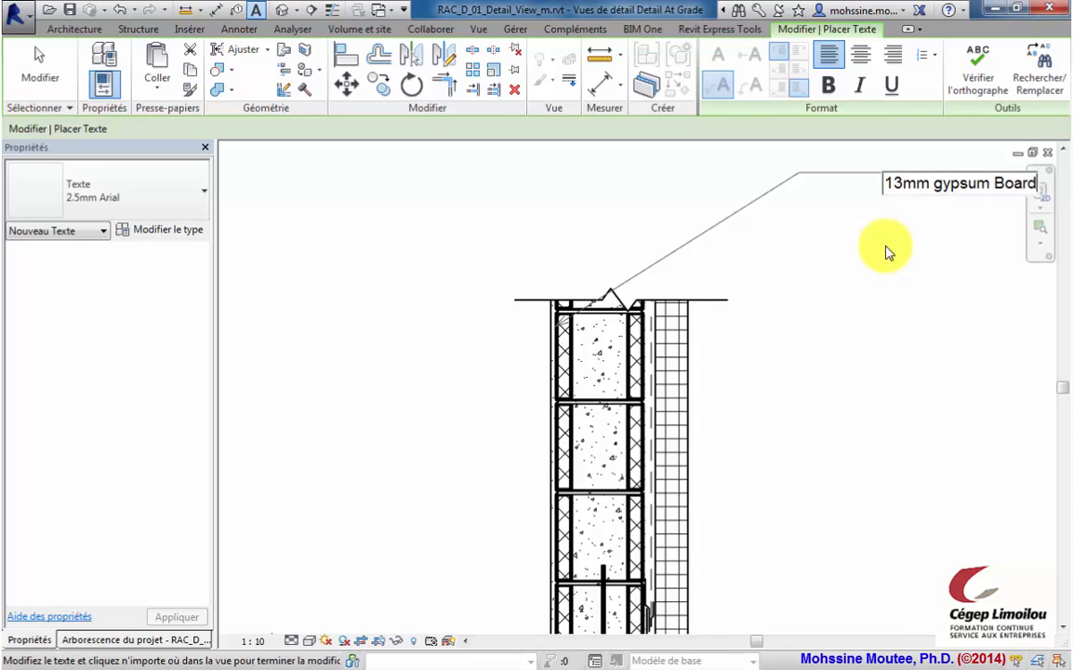
left_click(898, 279)
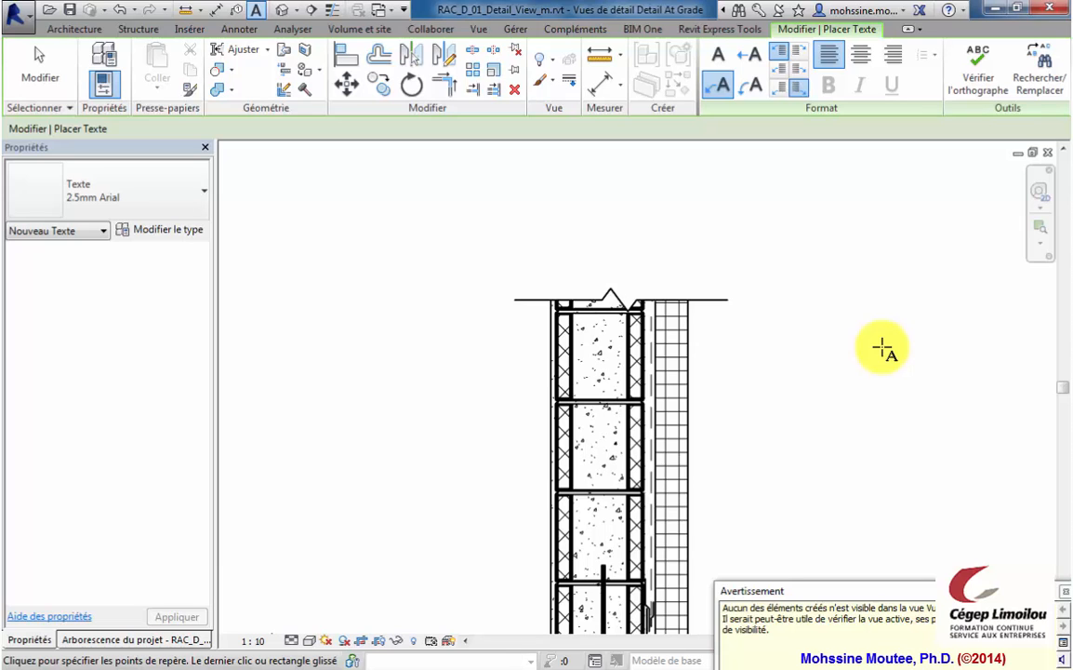
scroll(874, 343, "down", 3)
middle_click_drag(875, 342, 792, 302)
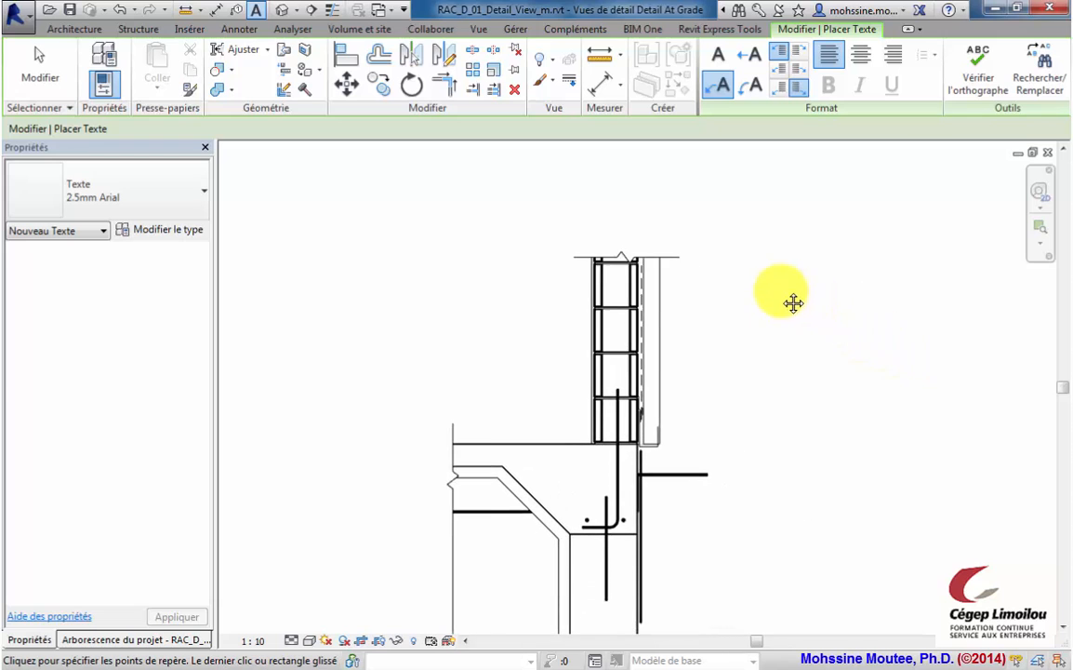
left_click(38, 63)
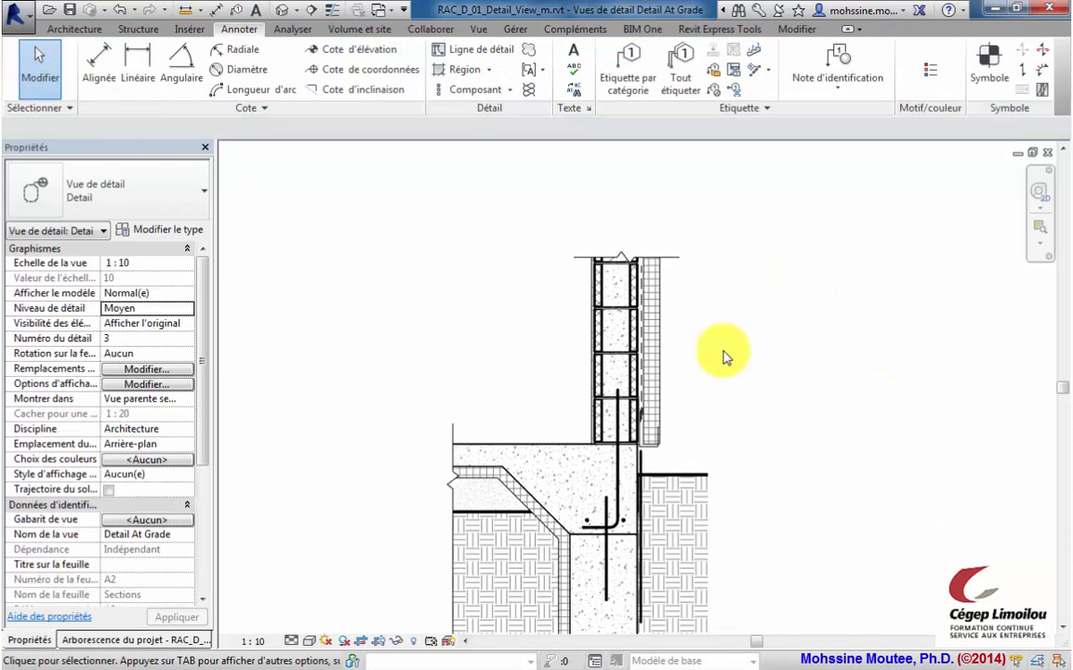
Step: Show the crop region, extend its annotation crop on the exterior side to include the gypsum board note, and hide the region again
scroll(725, 356, "down", 2)
middle_click_drag(725, 403, 745, 343)
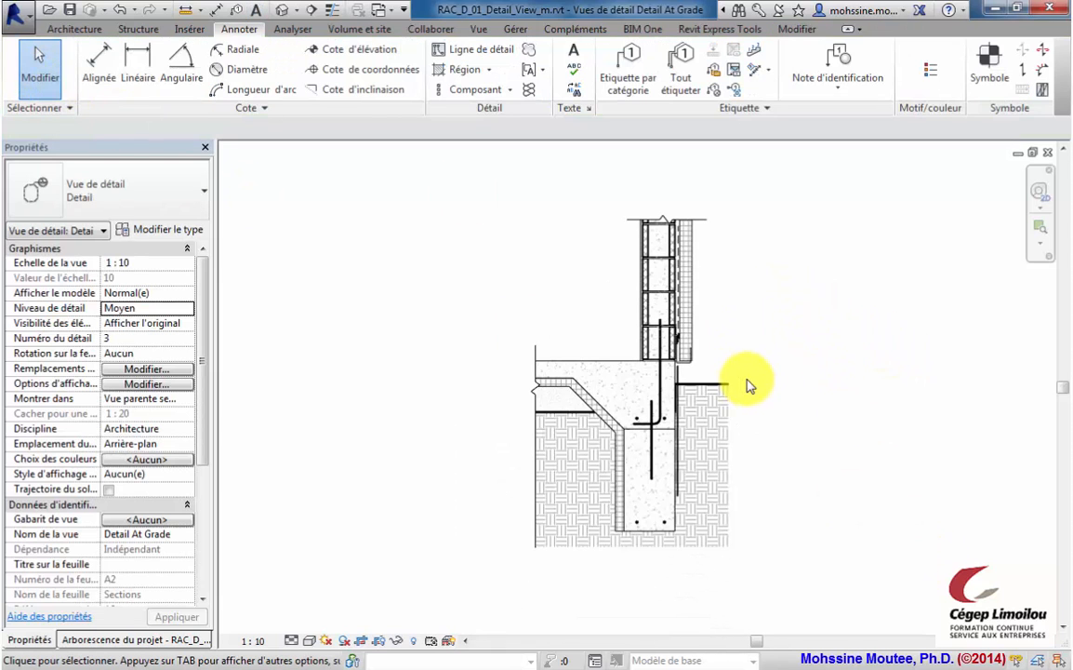
scroll(749, 386, "up", 1)
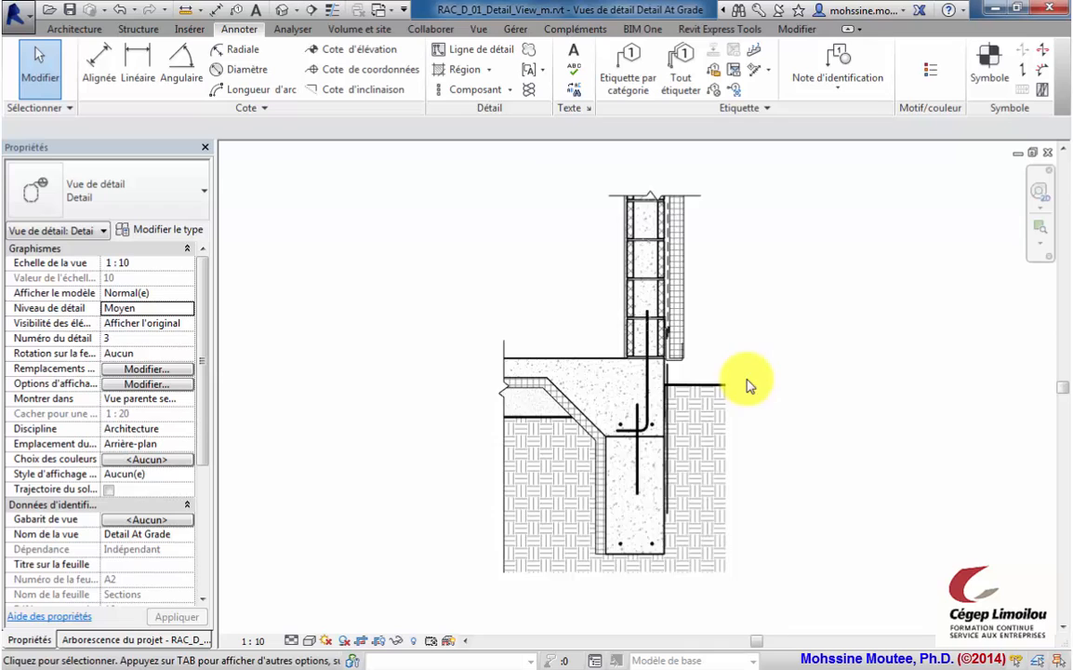
left_click(413, 640)
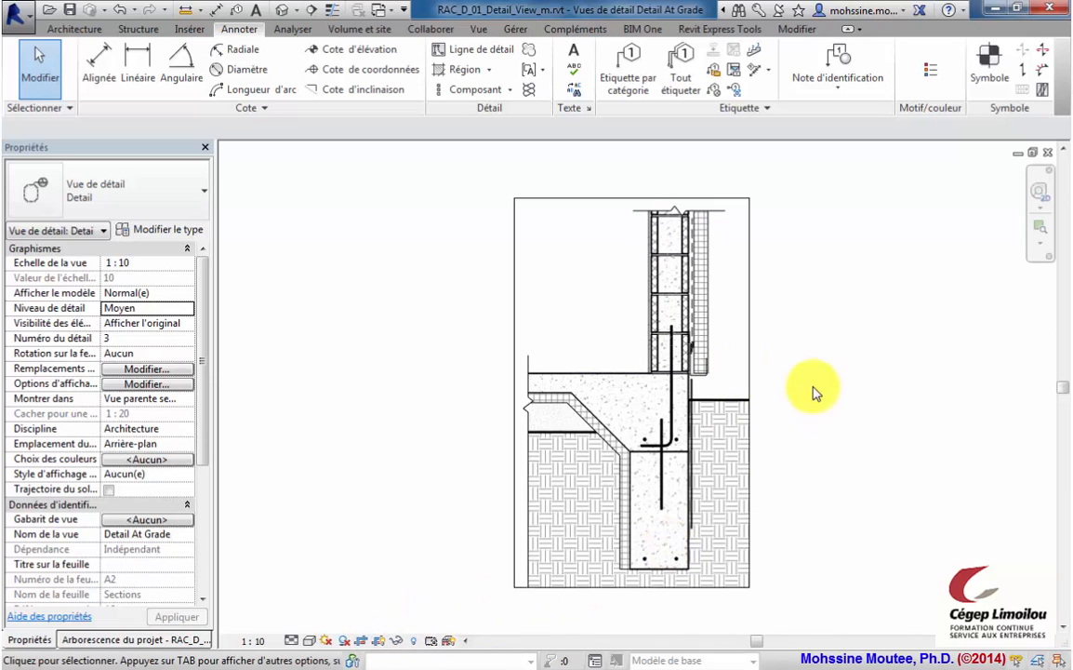
left_click(750, 366)
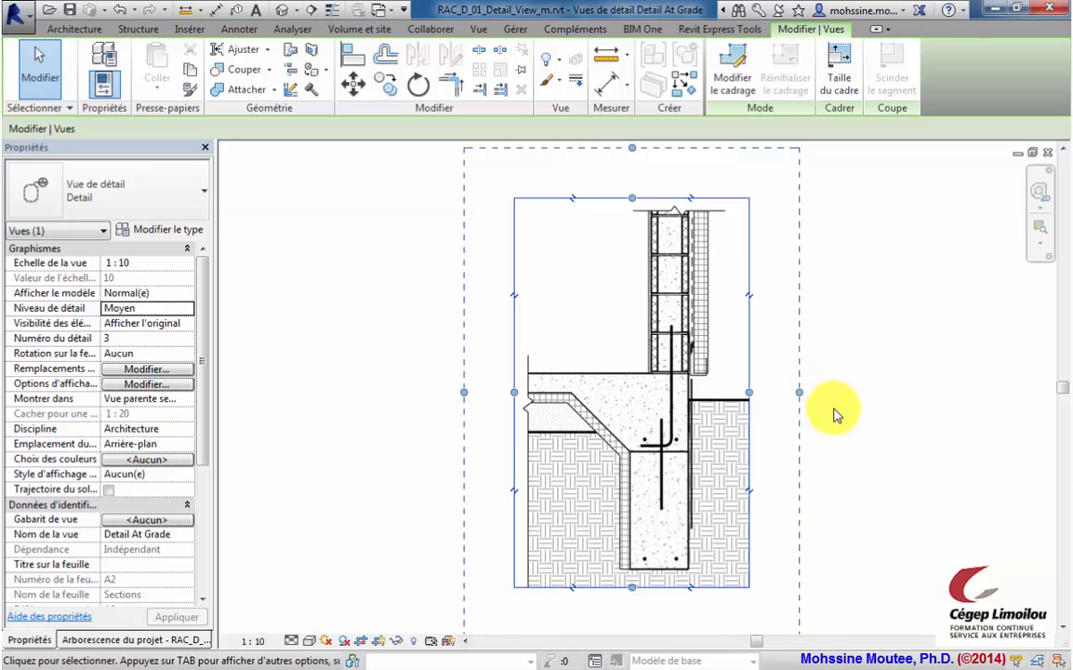
mouse_move(834, 416)
middle_mouse_down()
mouse_move(841, 471)
mouse_move(831, 448)
middle_mouse_up()
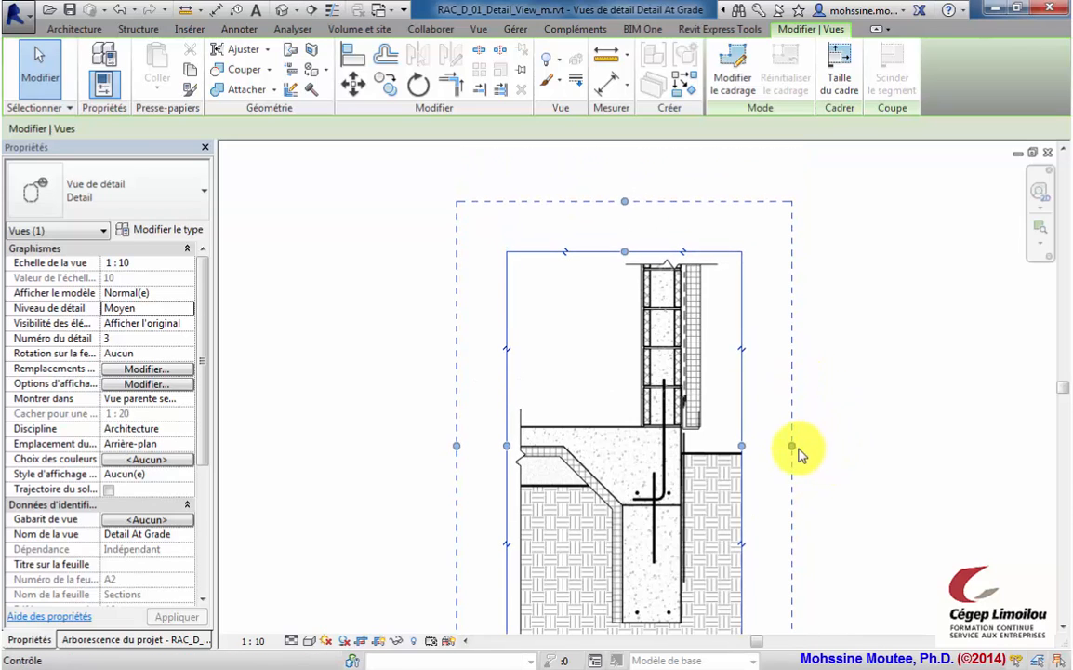
left_click_drag(793, 449, 897, 446)
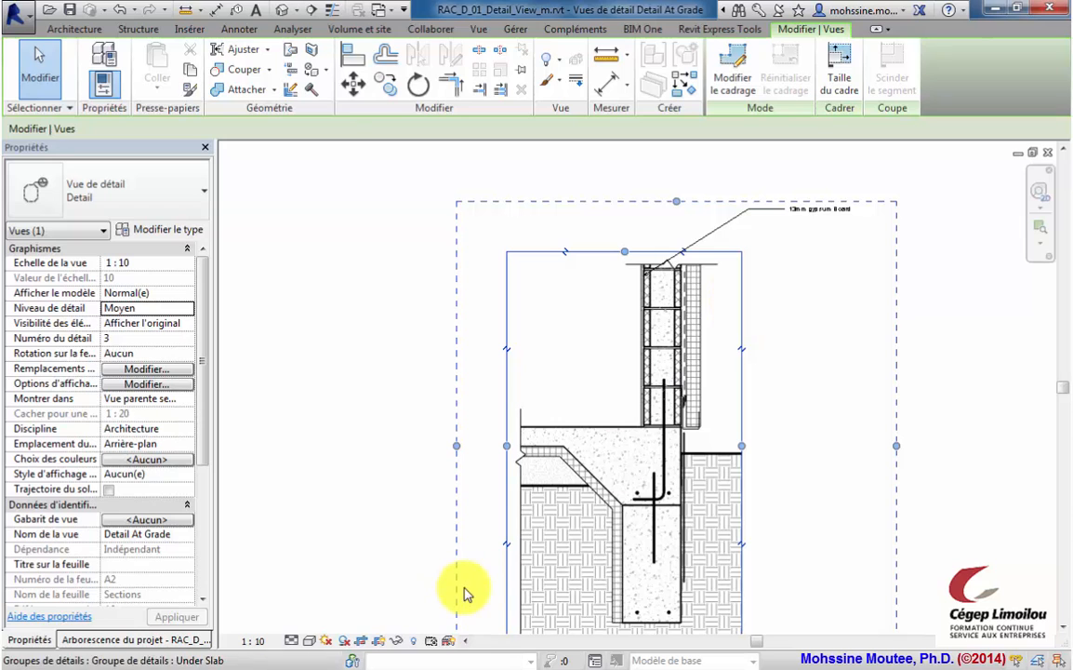
left_click(380, 643)
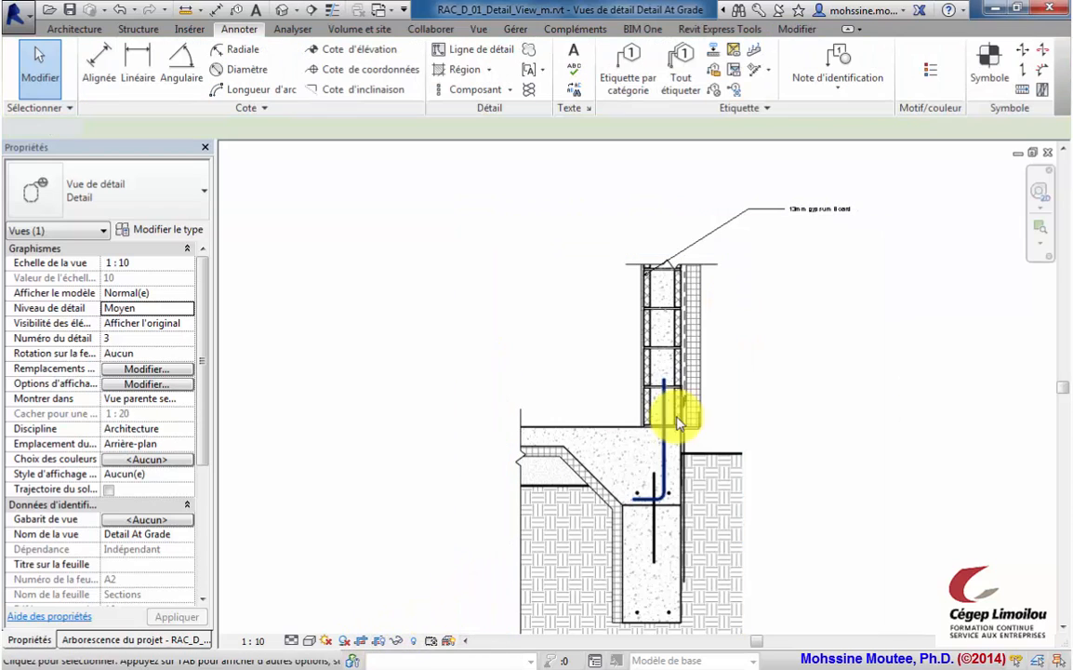
Step: Set the detail view's scale to 1:20
middle_click_drag(778, 314, 758, 259)
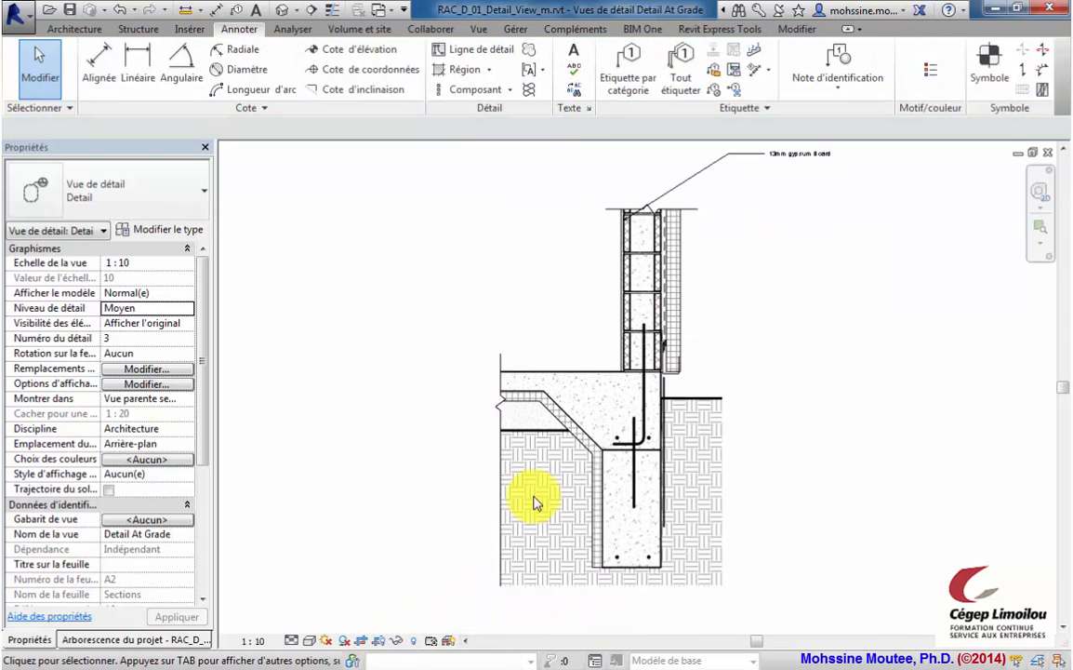
left_click(251, 641)
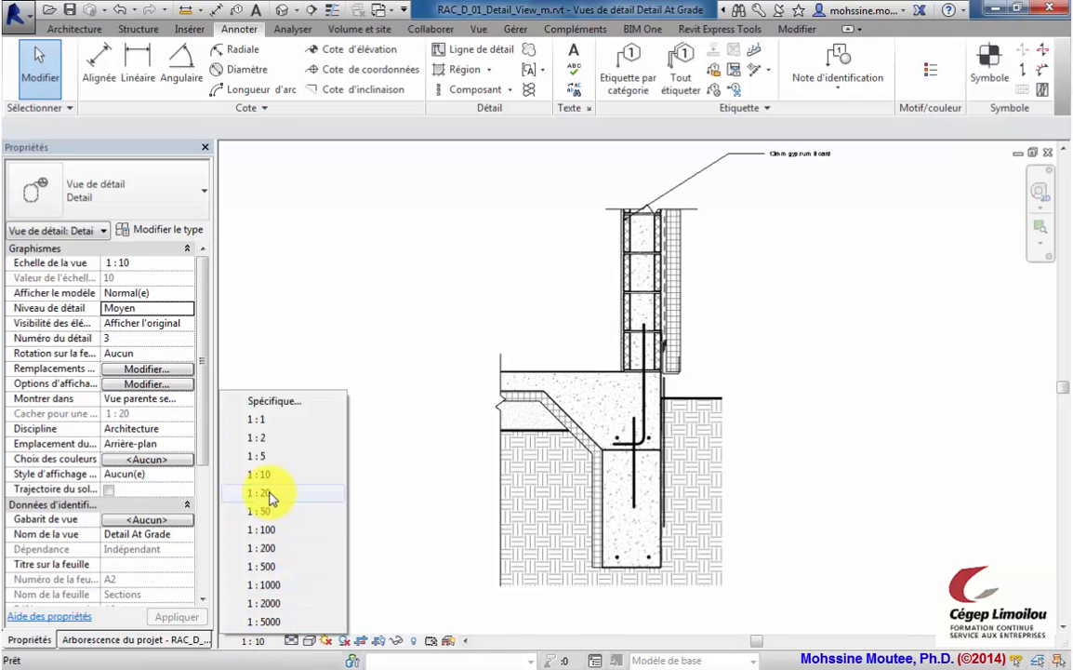
left_click(265, 493)
mouse_move(666, 391)
middle_mouse_down()
mouse_move(757, 342)
mouse_move(777, 375)
middle_mouse_up()
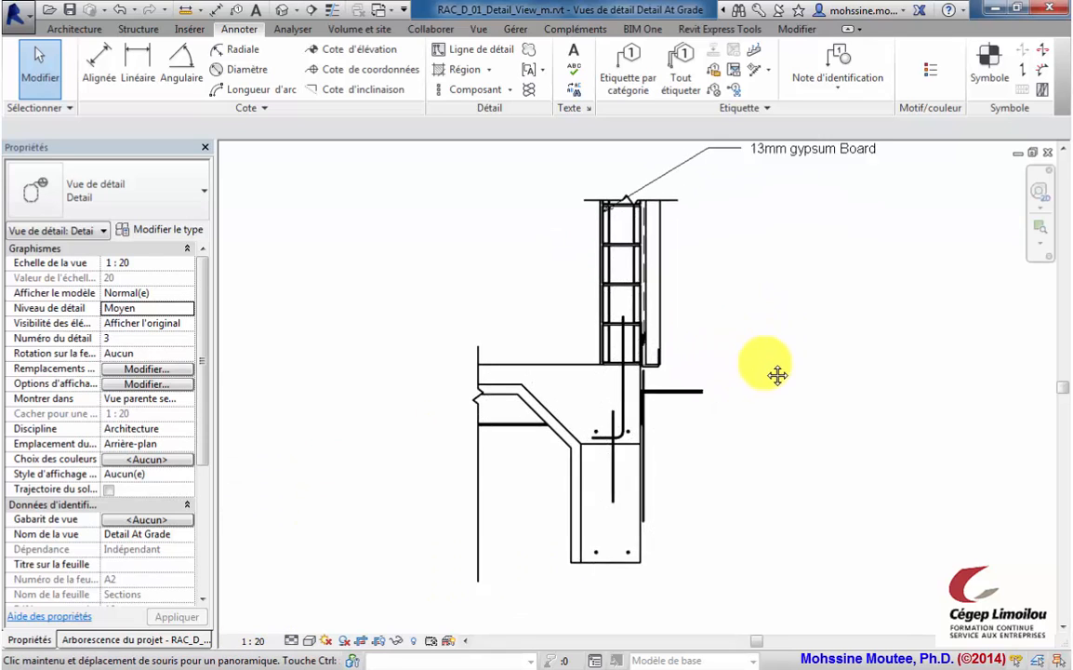
Step: Add a "Vapor Barrier" text note with a two-segment leader from the wall's inner face, aligned below the gypsum board note
left_click(574, 51)
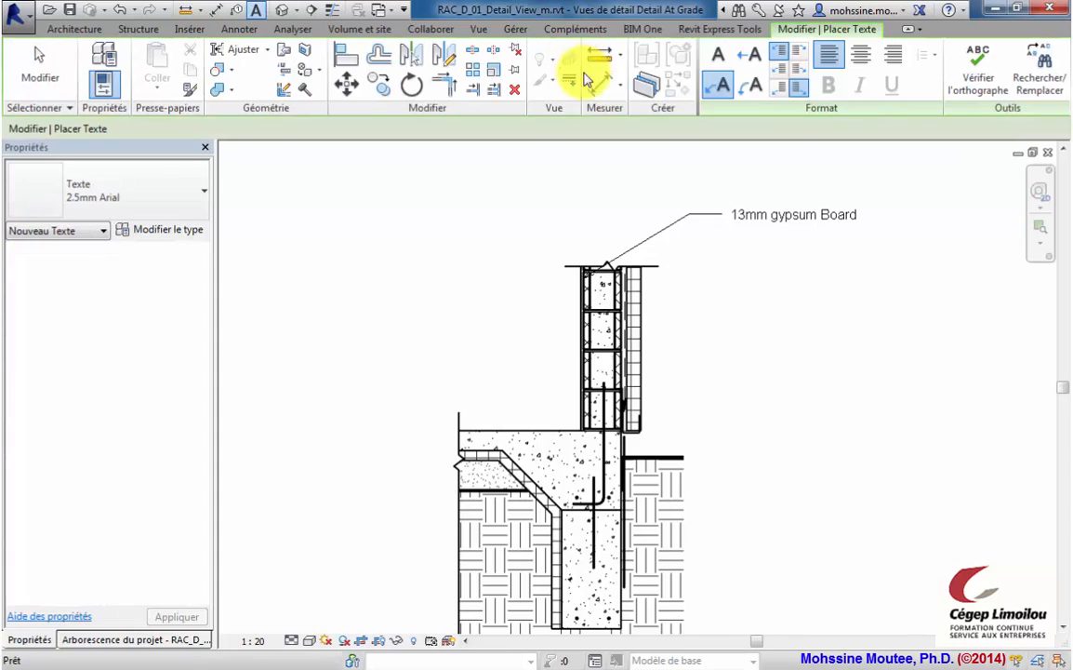
left_click(718, 86)
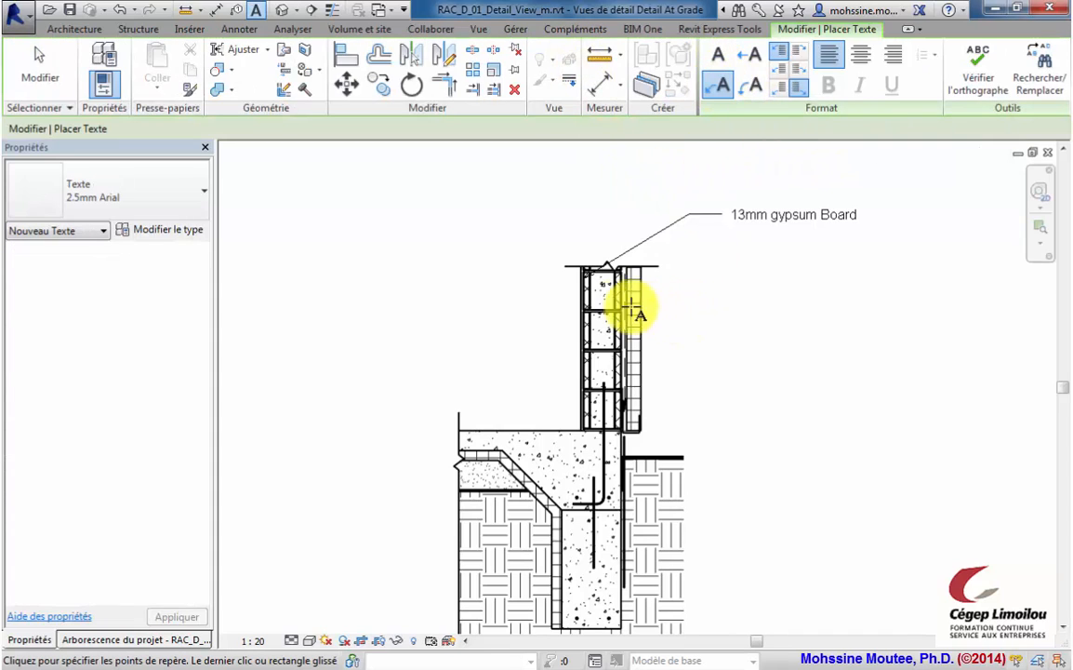
left_click(600, 314)
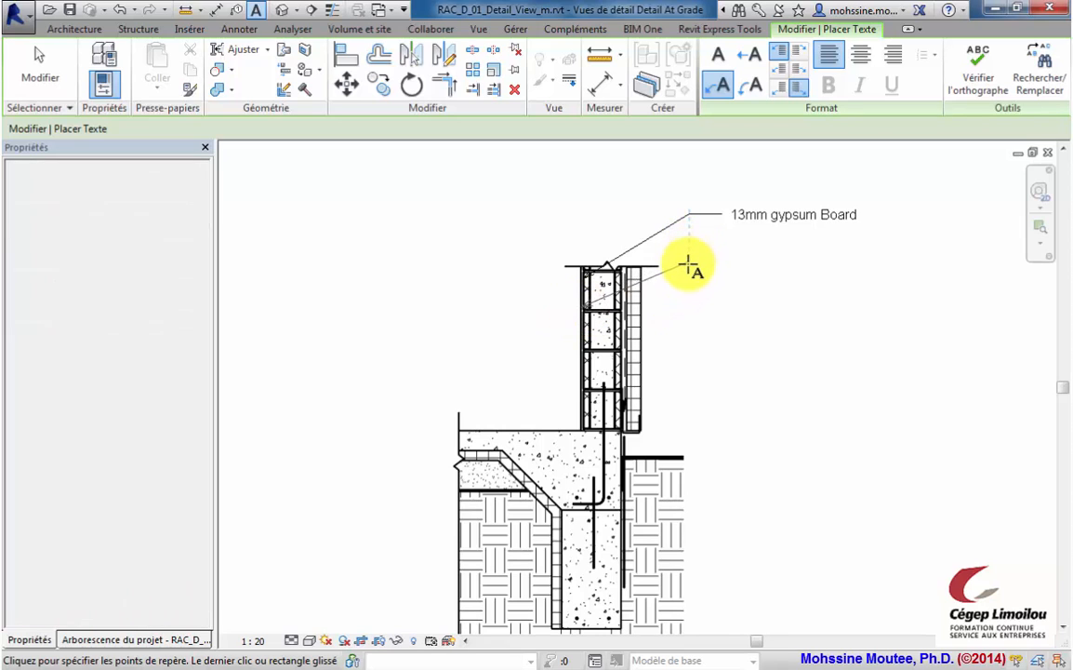
left_click(690, 270)
left_click(724, 272)
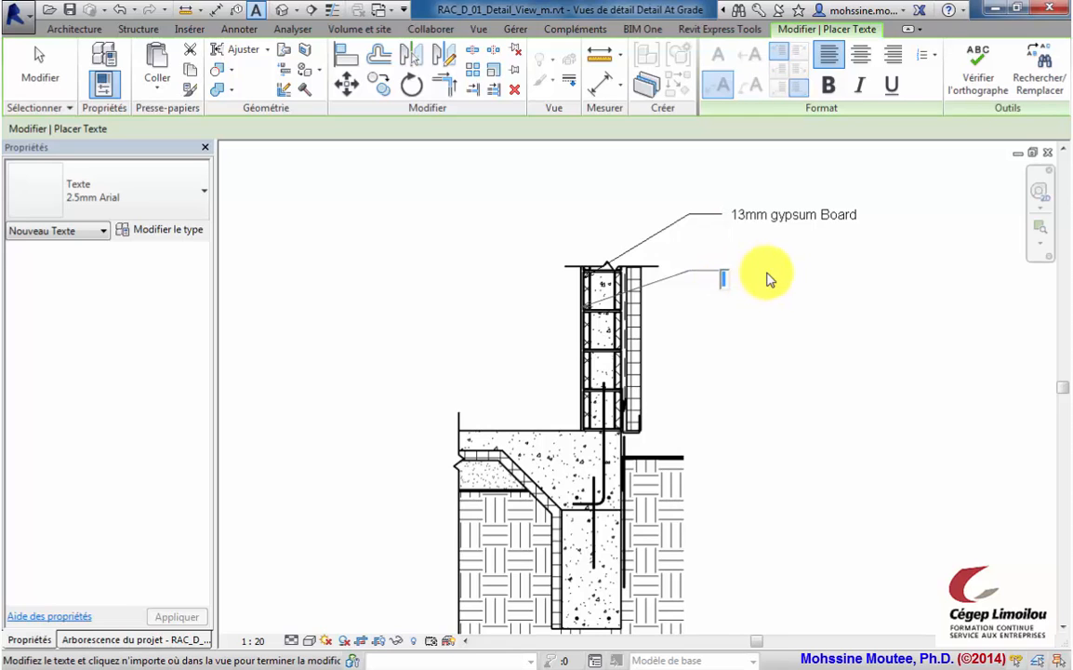
type("Vapor Barrier")
left_click(837, 338)
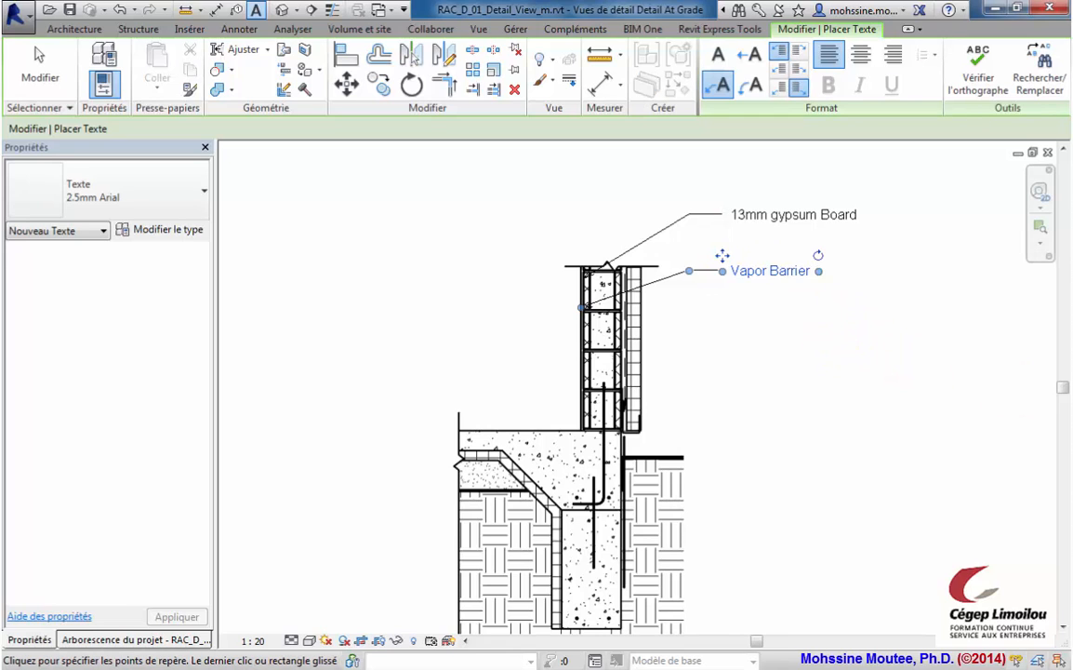
left_click(39, 67)
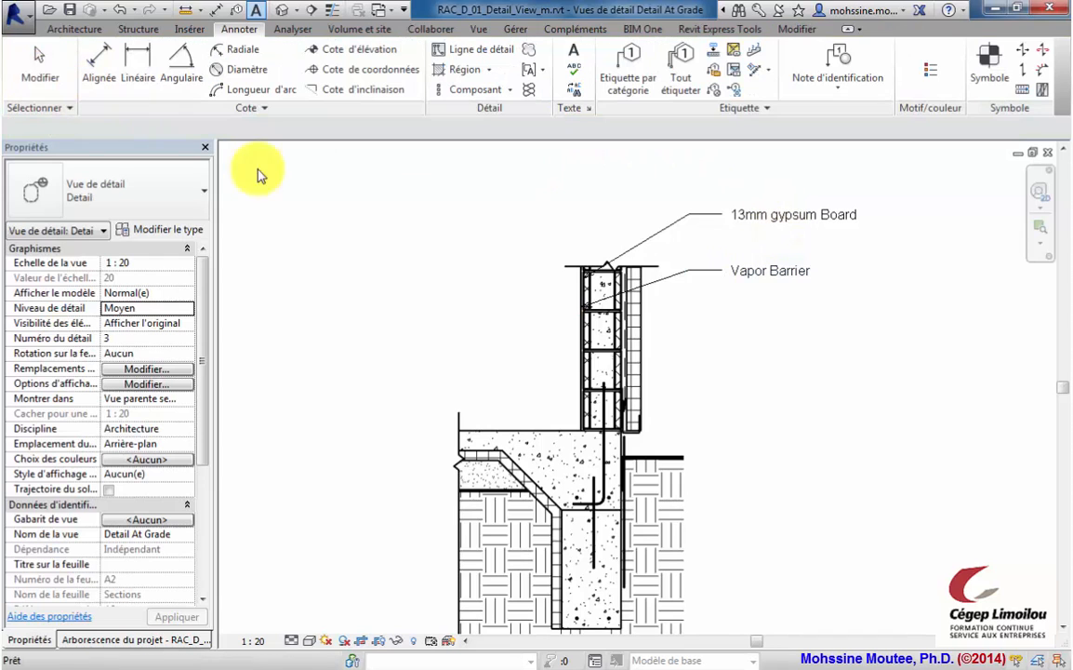